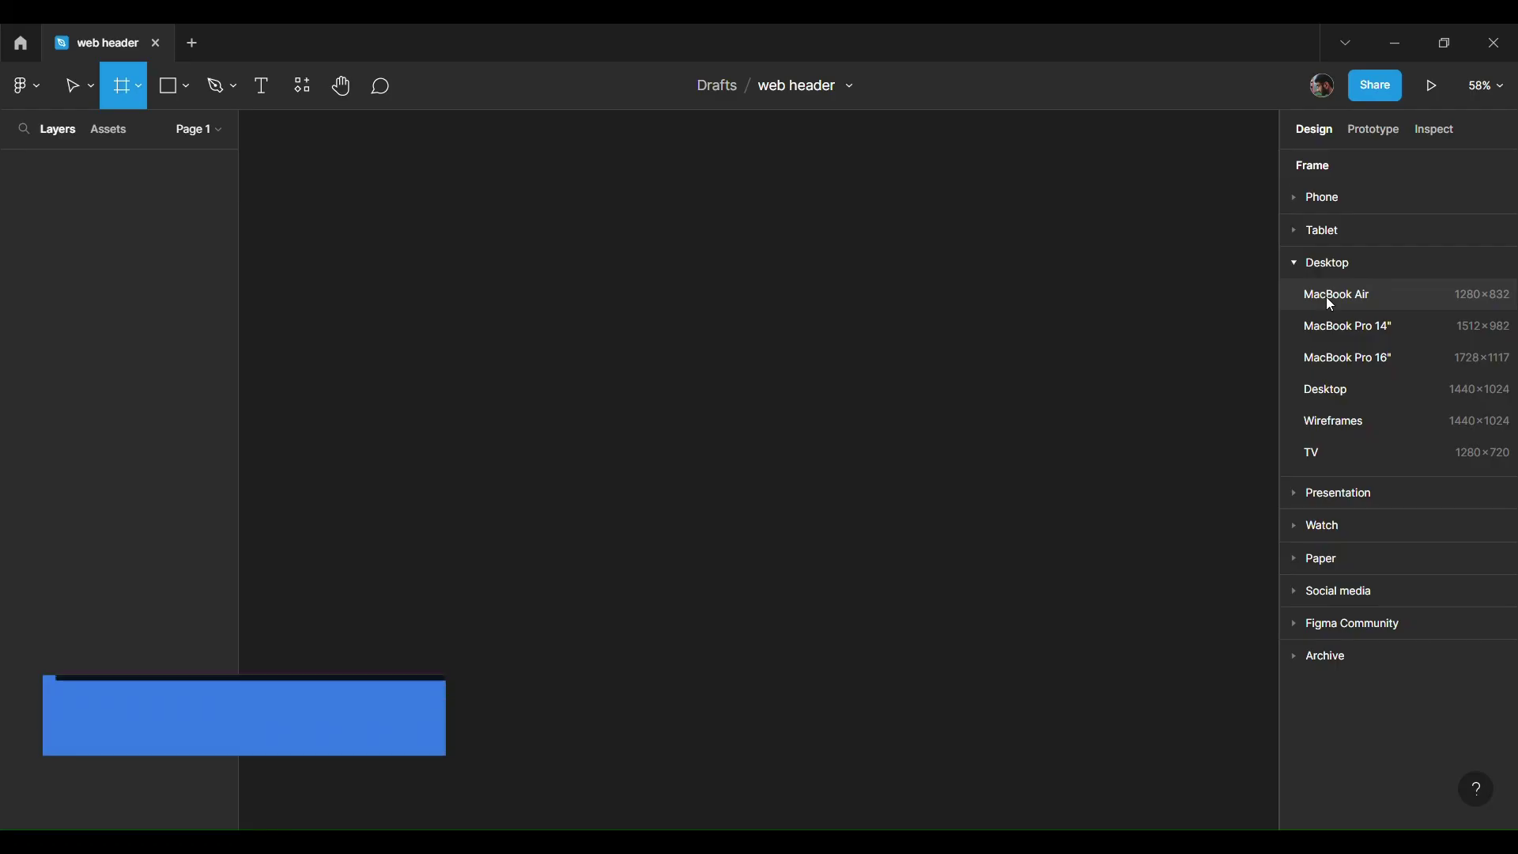
# Step: Add a 1280×832 Desktop (MacBook Air) frame to the canvas
pyautogui.click(1326, 297)
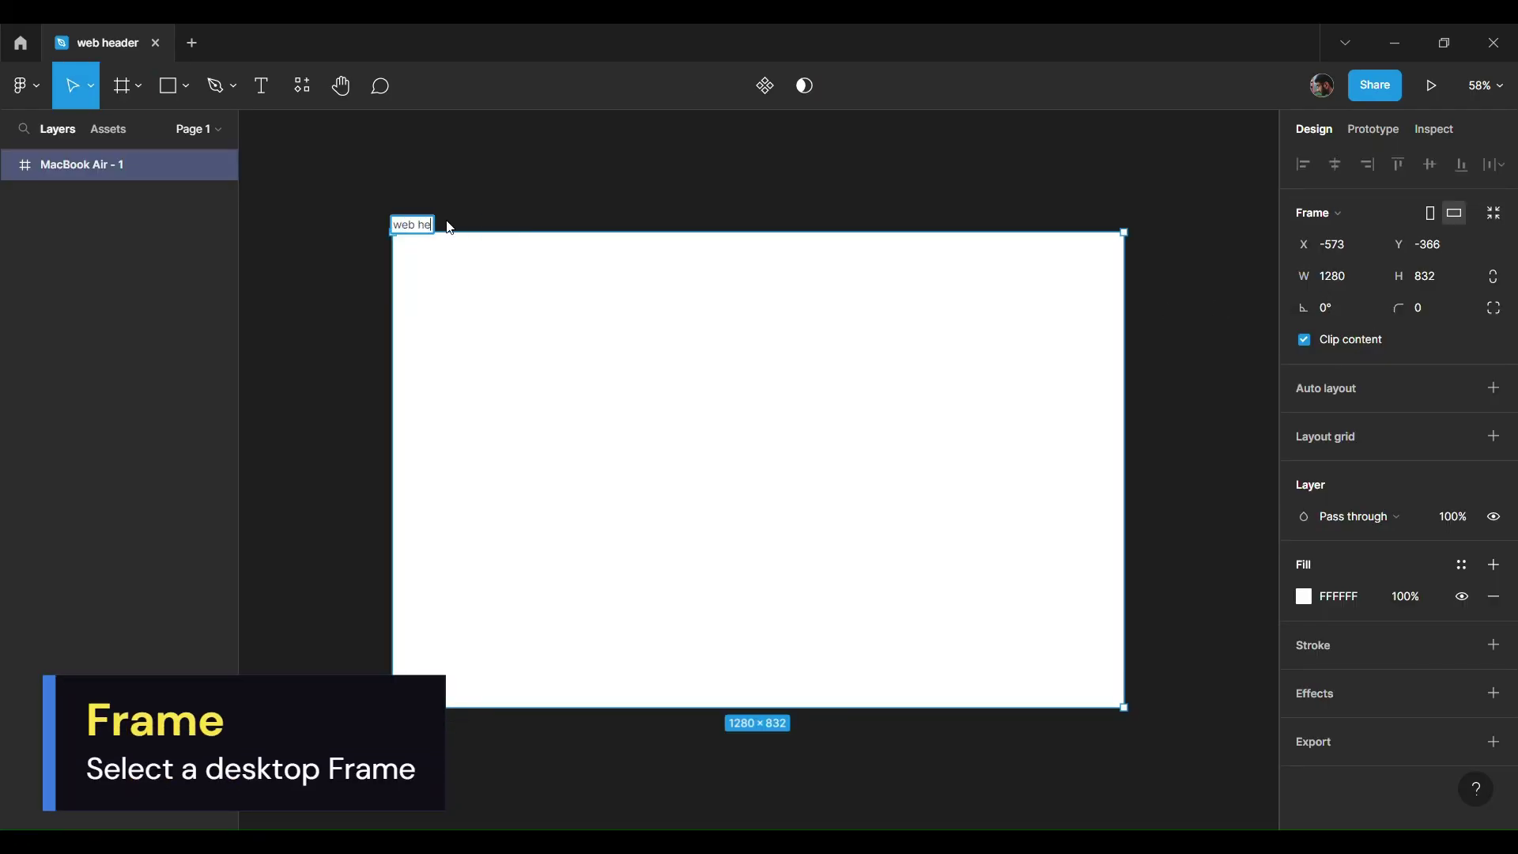
# Step: Rename the frame to 'web header'
pyautogui.write('ad')
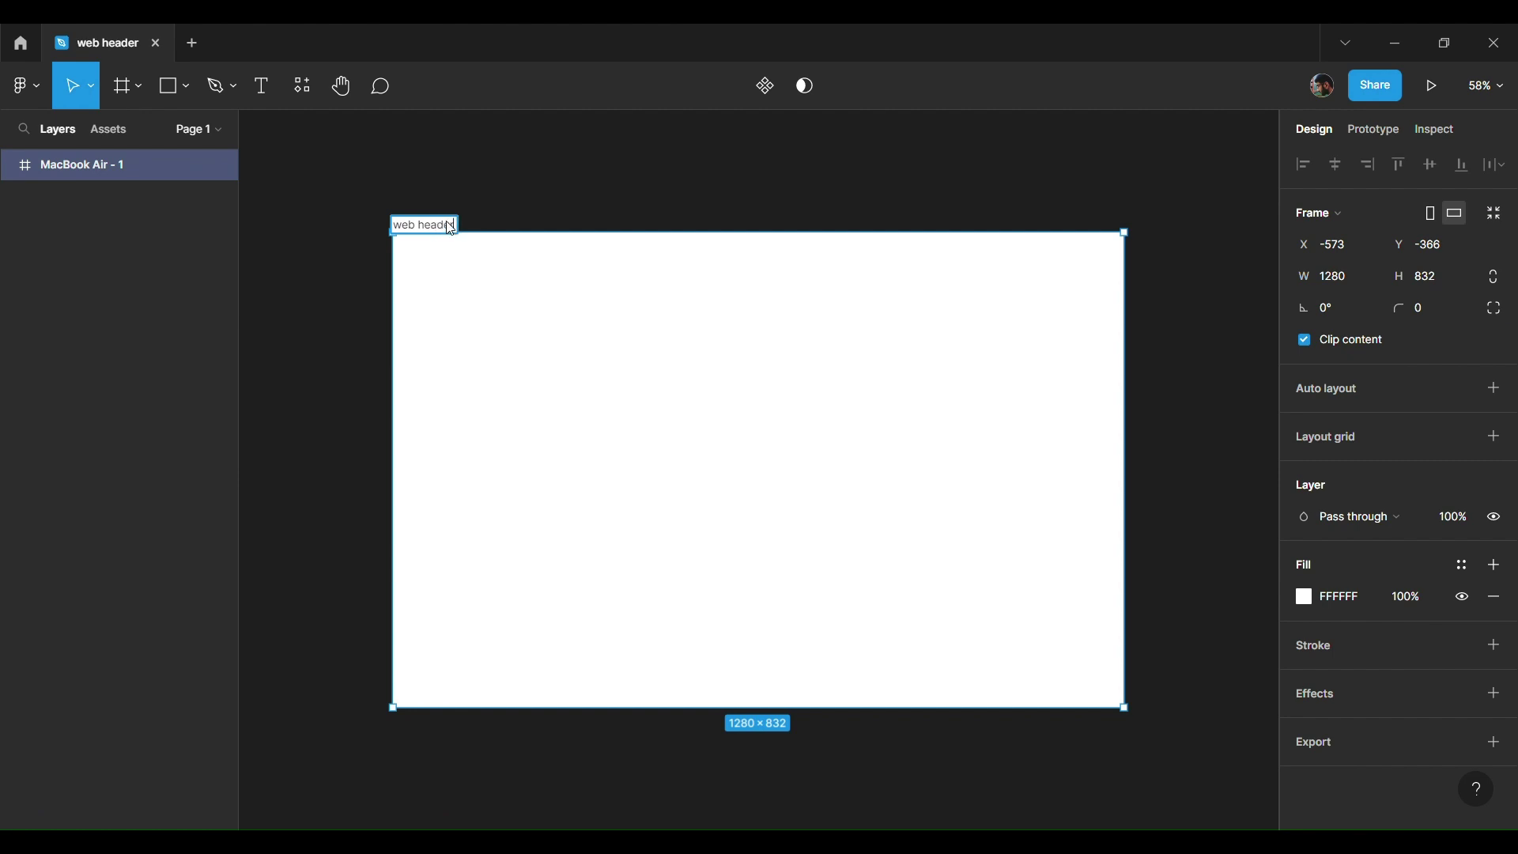
pyautogui.write('er')
pyautogui.click(412, 219)
pyautogui.keyDown('ctrl'); pyautogui.scroll(3, 374, 234); pyautogui.keyUp('ctrl')
pyautogui.click(376, 245)
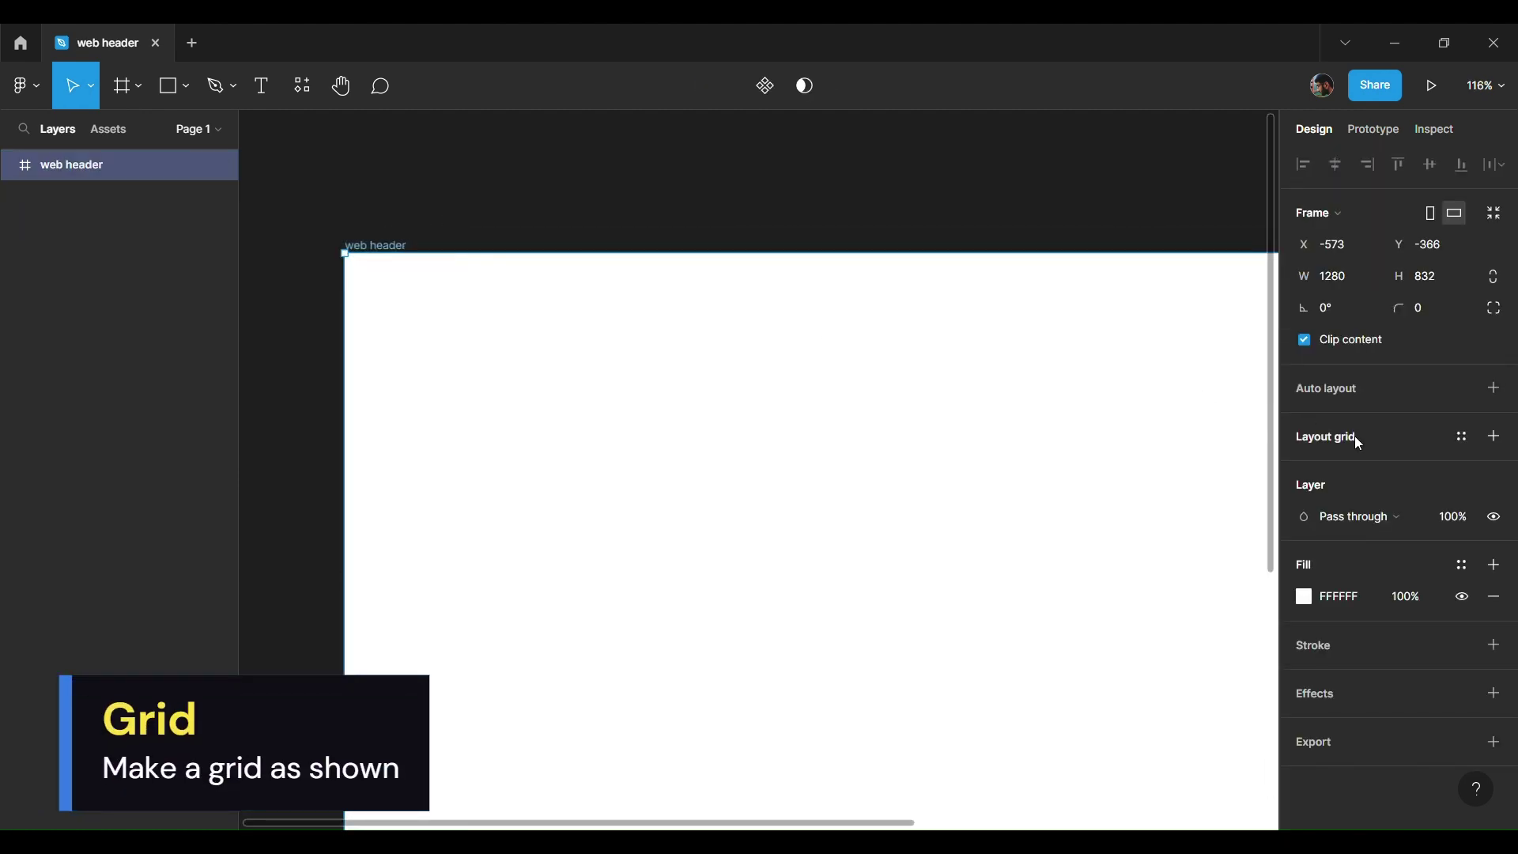
# Step: Give the frame a 4-column layout grid with 120 margin and 20 gutter
pyautogui.click(1383, 439)
pyautogui.click(1305, 468)
pyautogui.click(1089, 472)
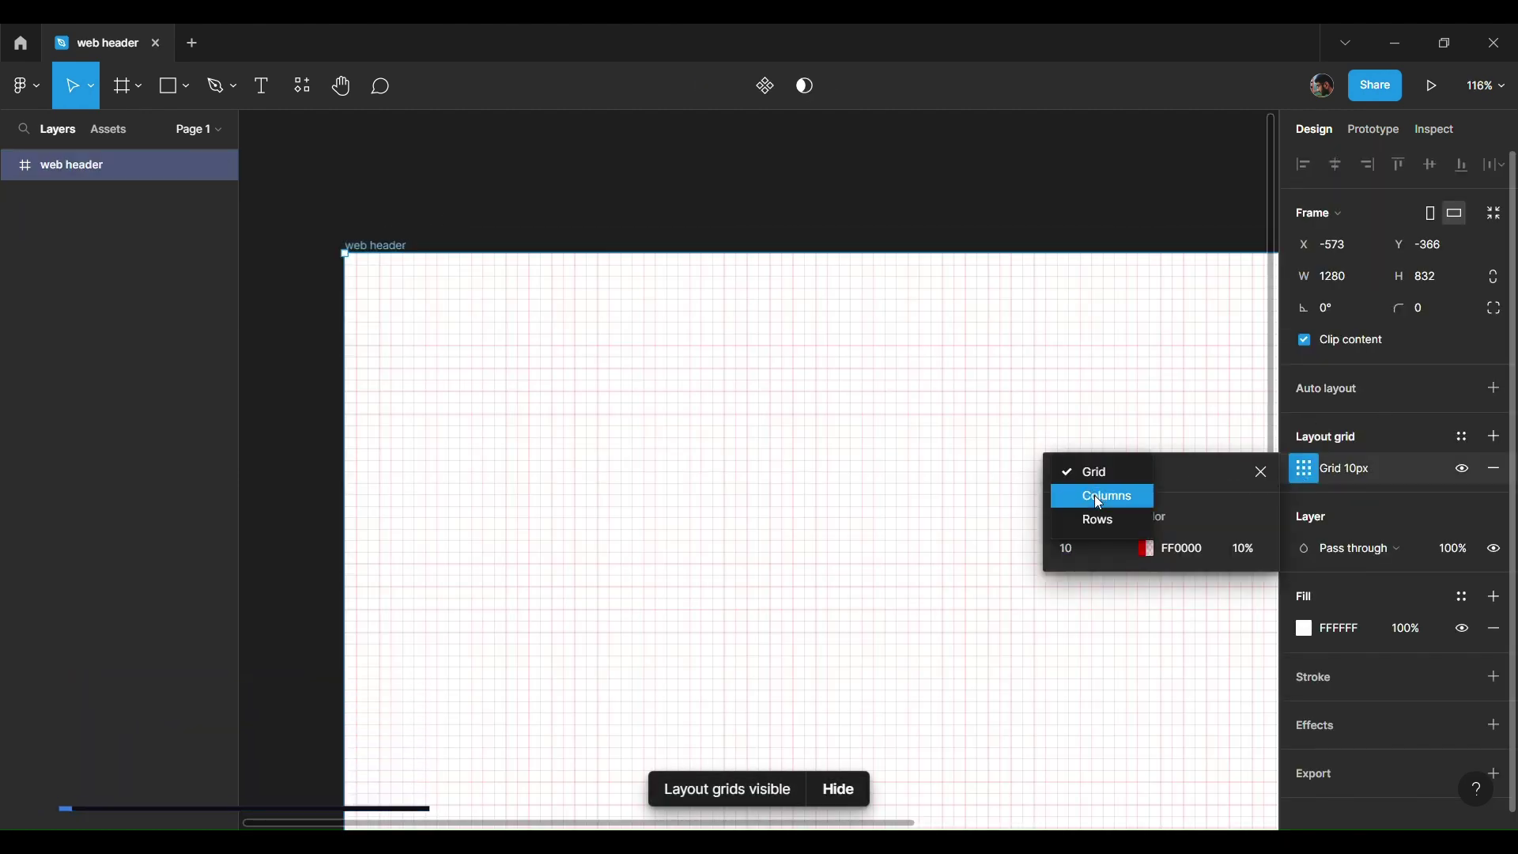
pyautogui.write('4')
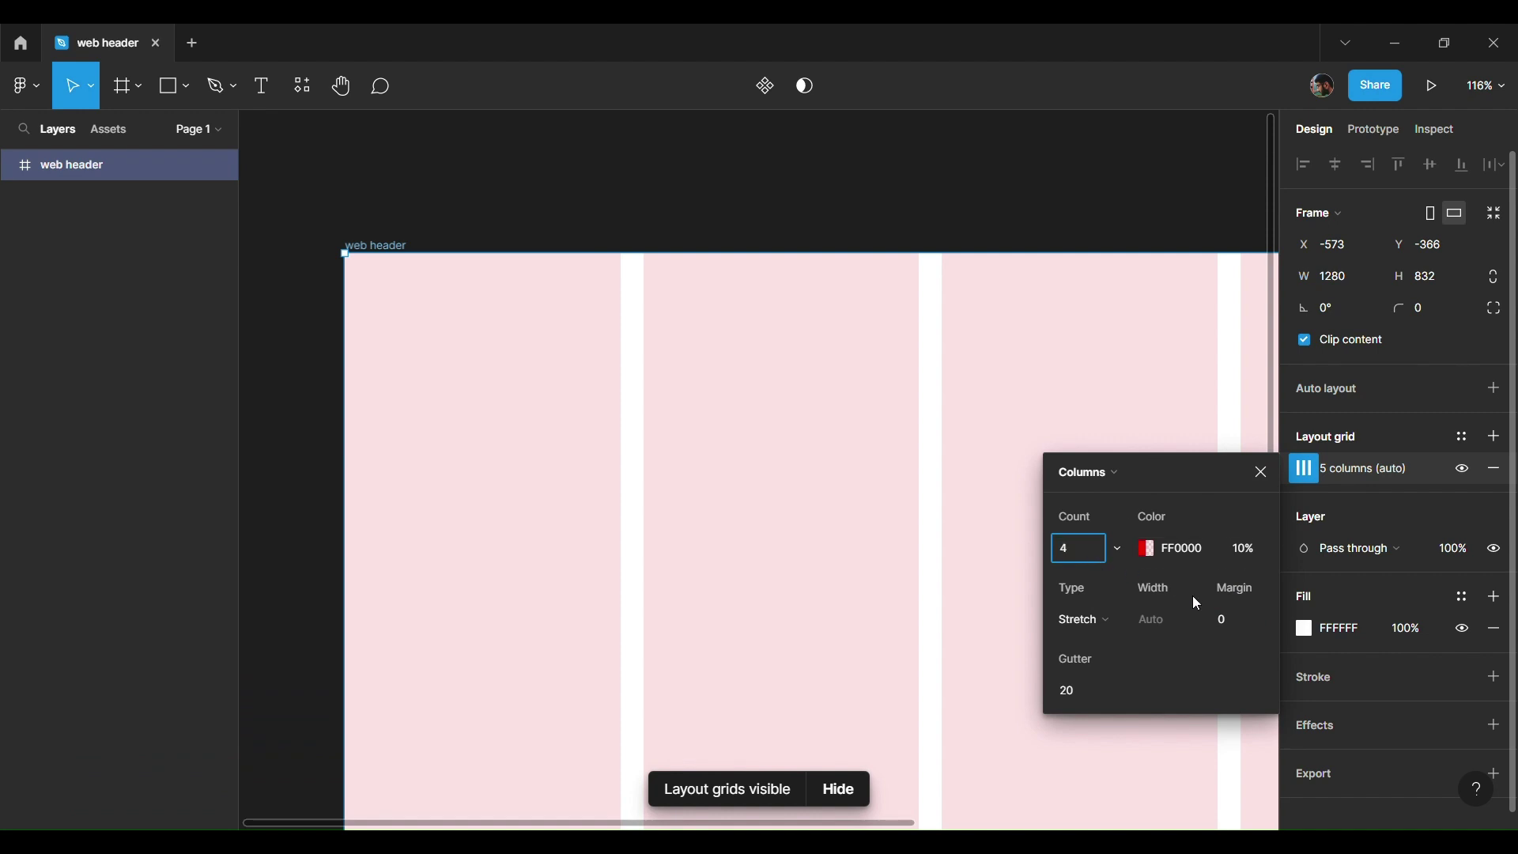
pyautogui.click(1238, 621)
pyautogui.write('20')
pyautogui.press('Return')
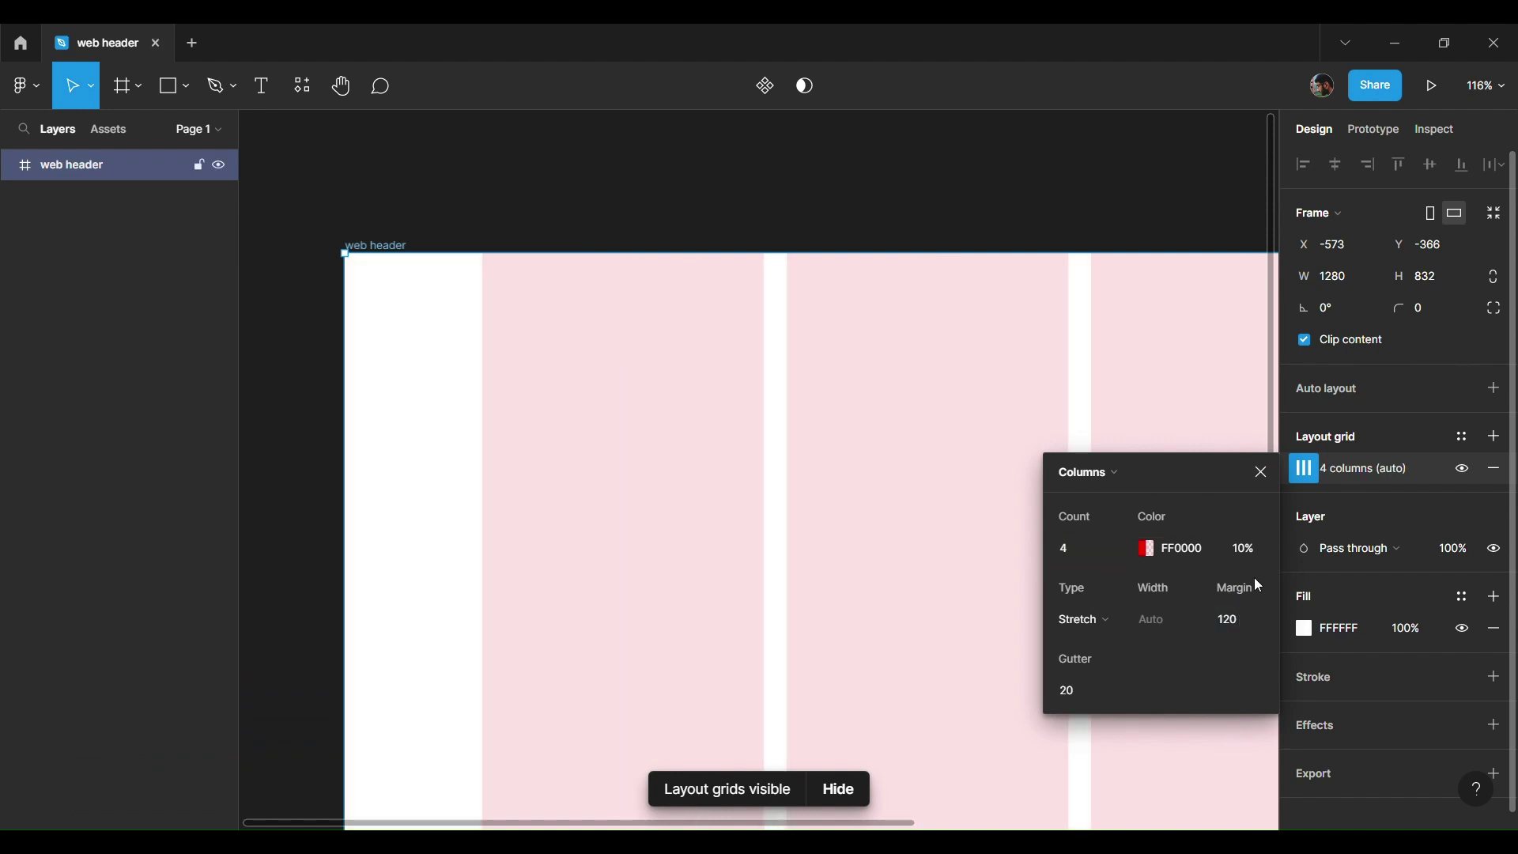
pyautogui.click(1261, 473)
pyautogui.click(793, 217)
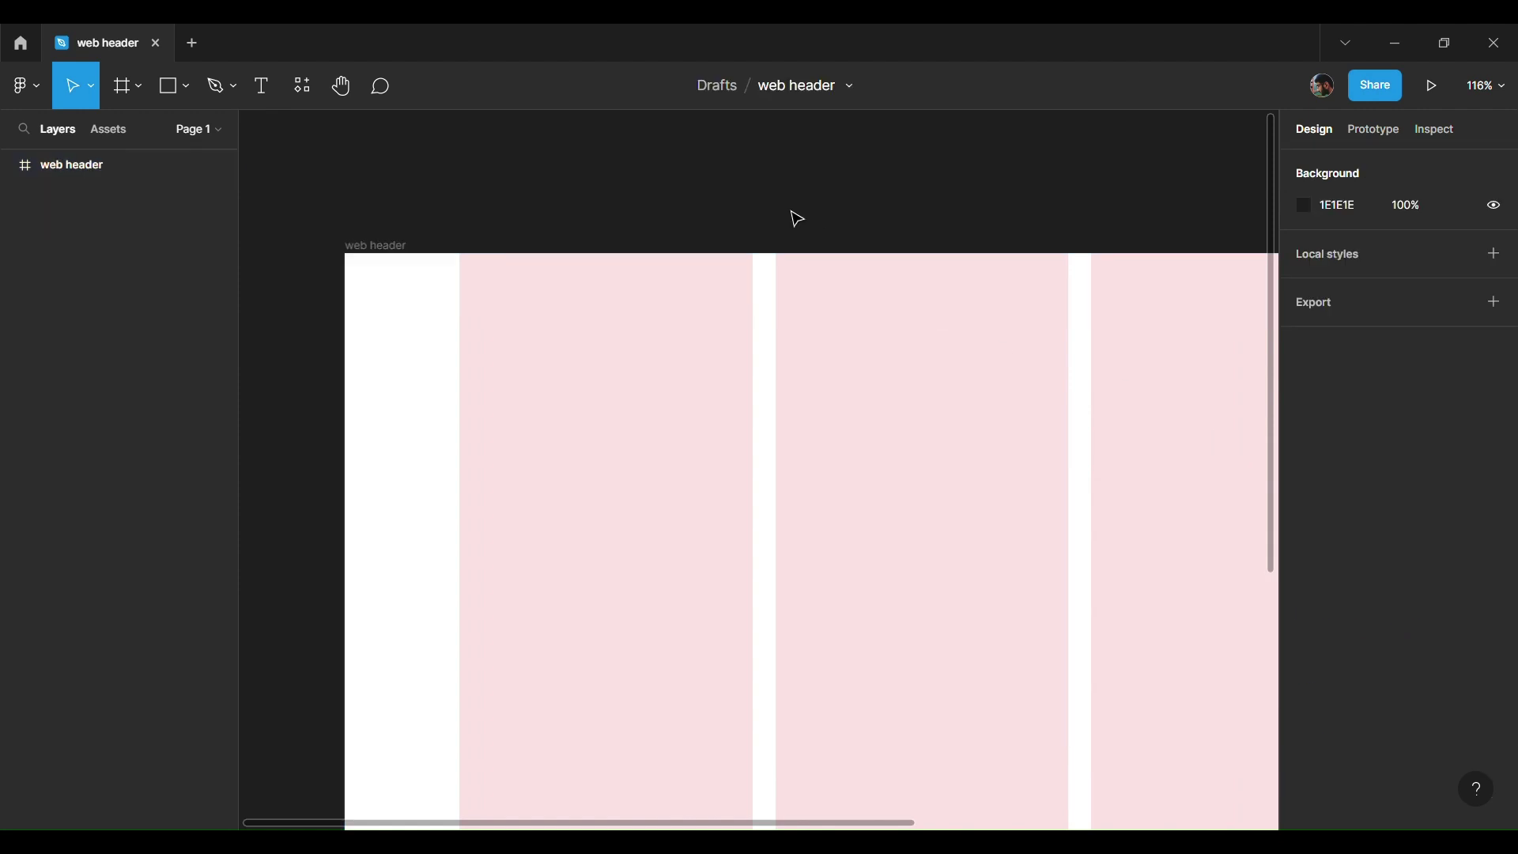
pyautogui.hotkey('shift', '1')
# Step: Add a 'Logo' text in the frame, Semi Bold at size 24
pyautogui.click(539, 217)
pyautogui.keyDown('ctrl'); pyautogui.scroll(5, 526, 295); pyautogui.keyUp('ctrl')
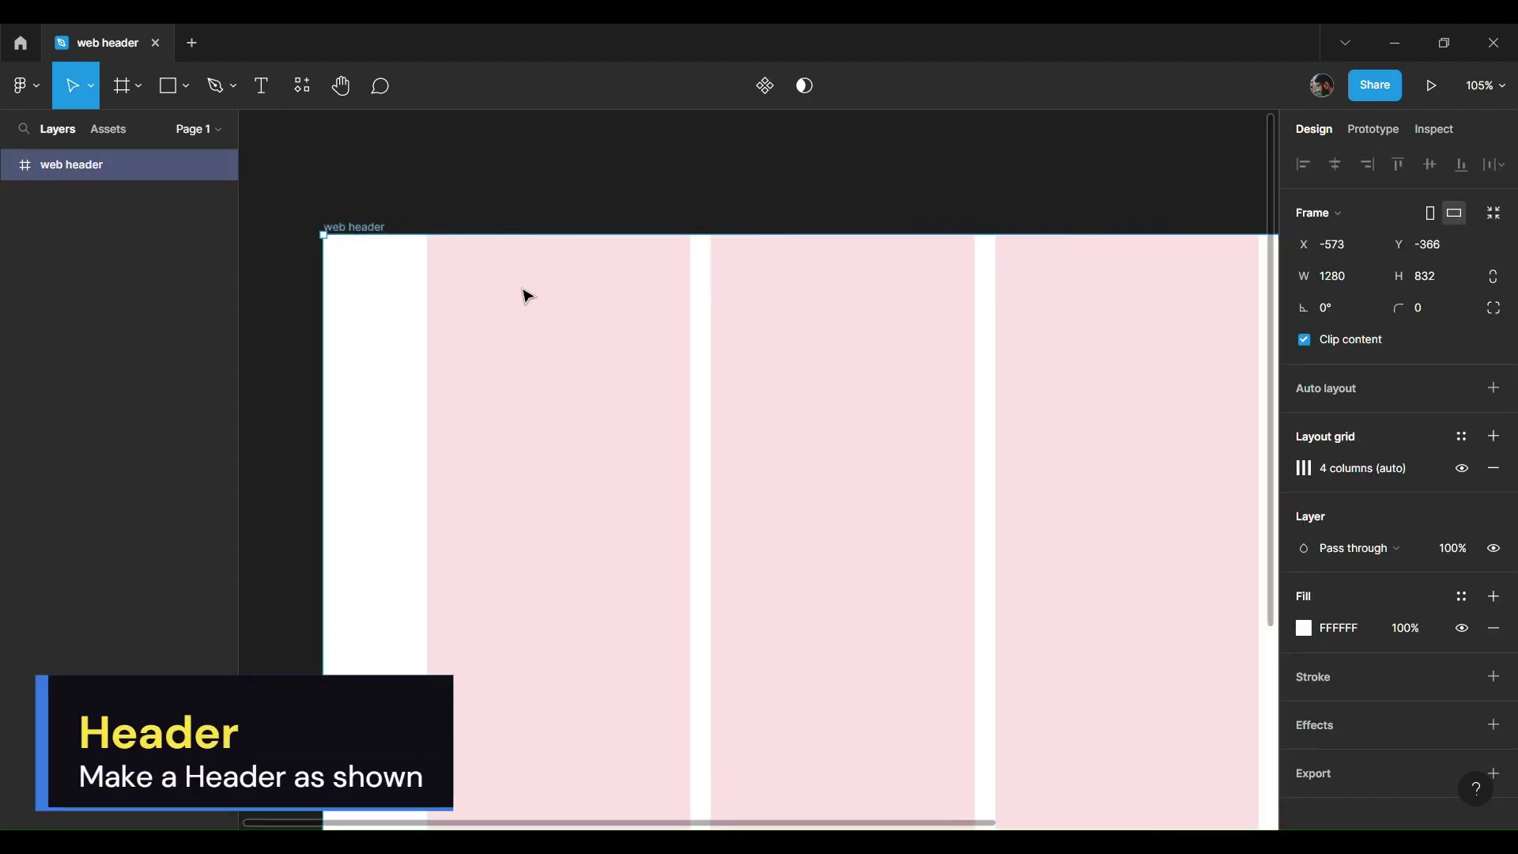
pyautogui.press('t')
pyautogui.click(443, 316)
pyautogui.write('Logo')
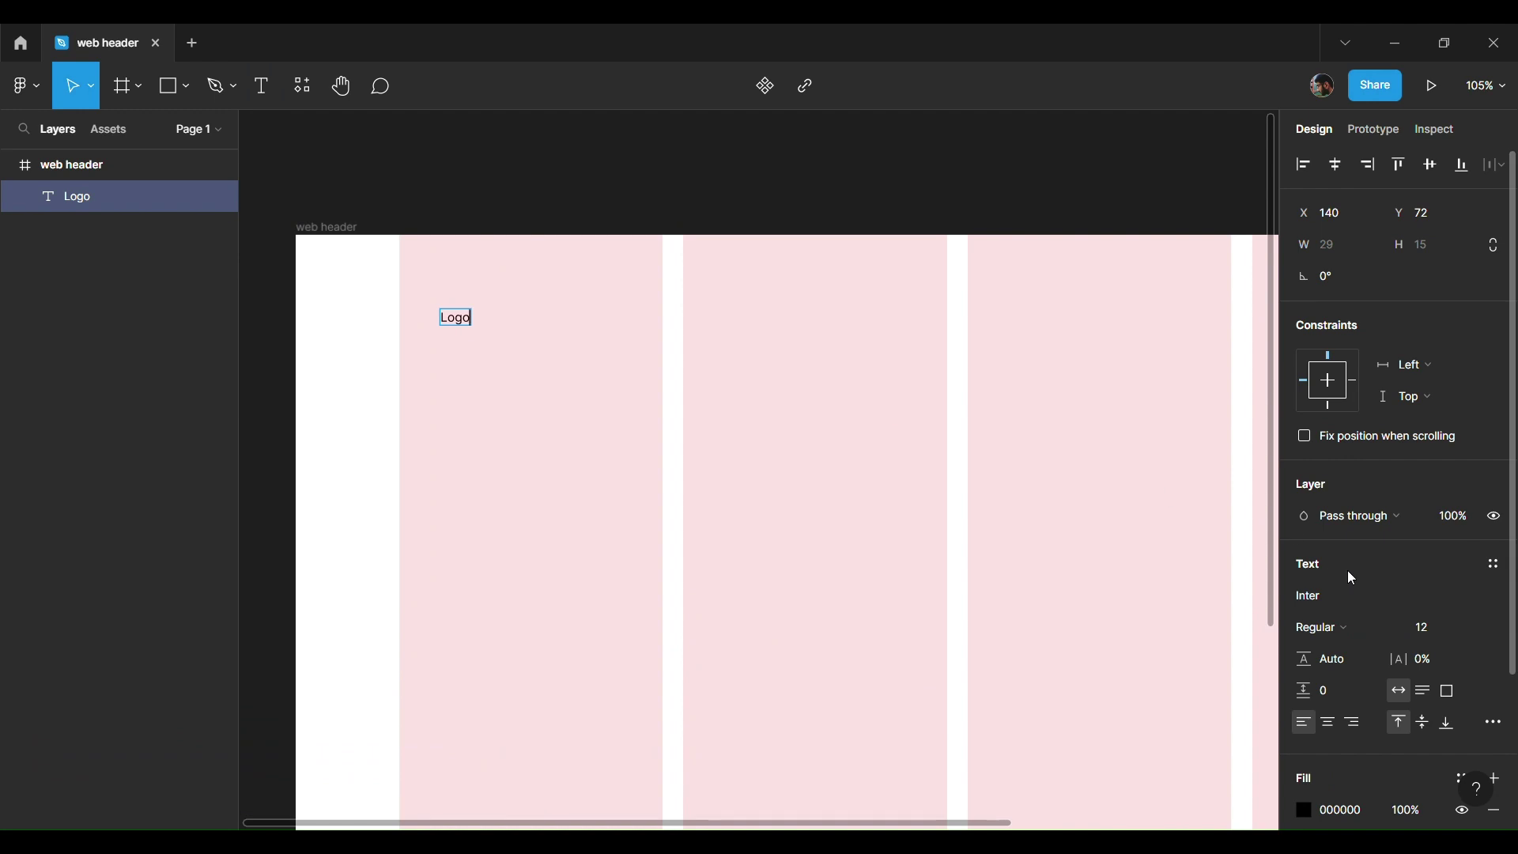
pyautogui.press('Escape')
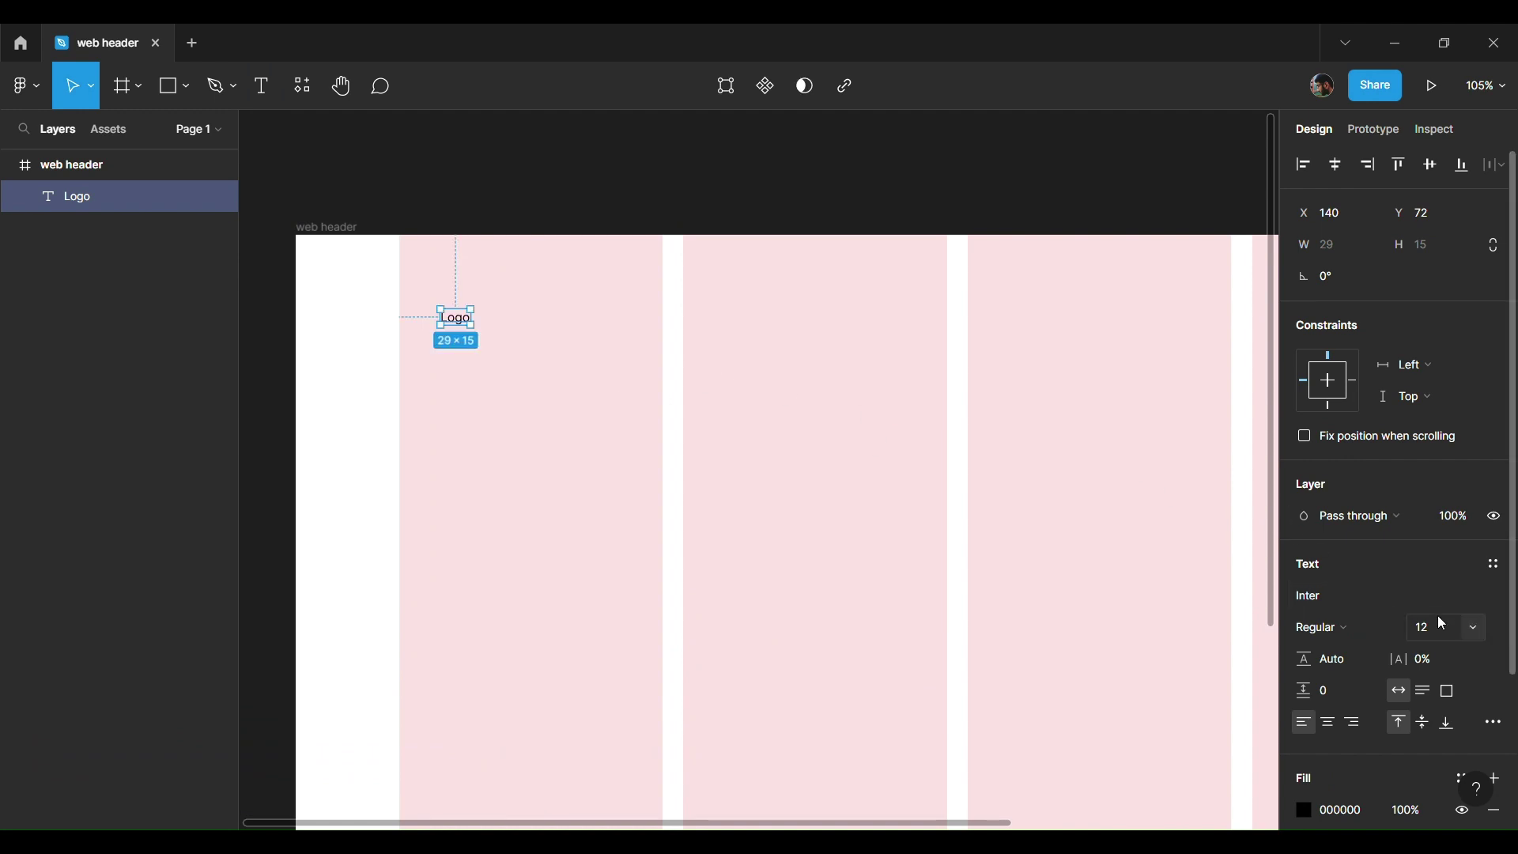
pyautogui.write('4')
pyautogui.press('Return')
pyautogui.click(1326, 627)
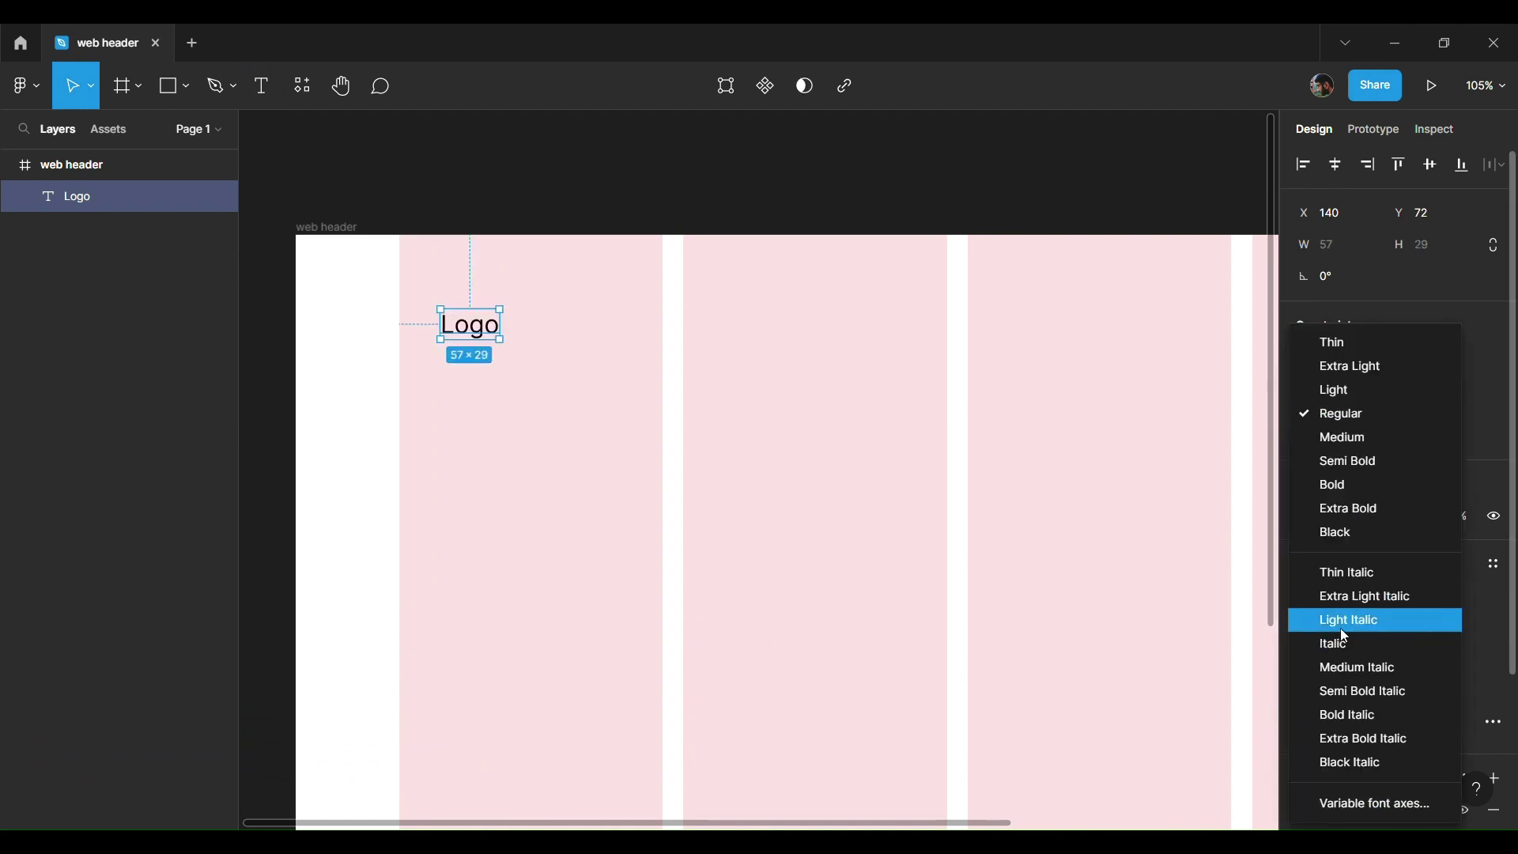
pyautogui.click(1345, 458)
pyautogui.hotkey('shift', '0')
# Step: Duplicate Logo into a 'Home' nav link at 16 px Medium weight
pyautogui.moveTo(479, 364)
pyautogui.mouseDown()
pyautogui.moveTo(447, 357)
pyautogui.moveTo(718, 357)
pyautogui.mouseUp()
pyautogui.doubleClick(718, 358)
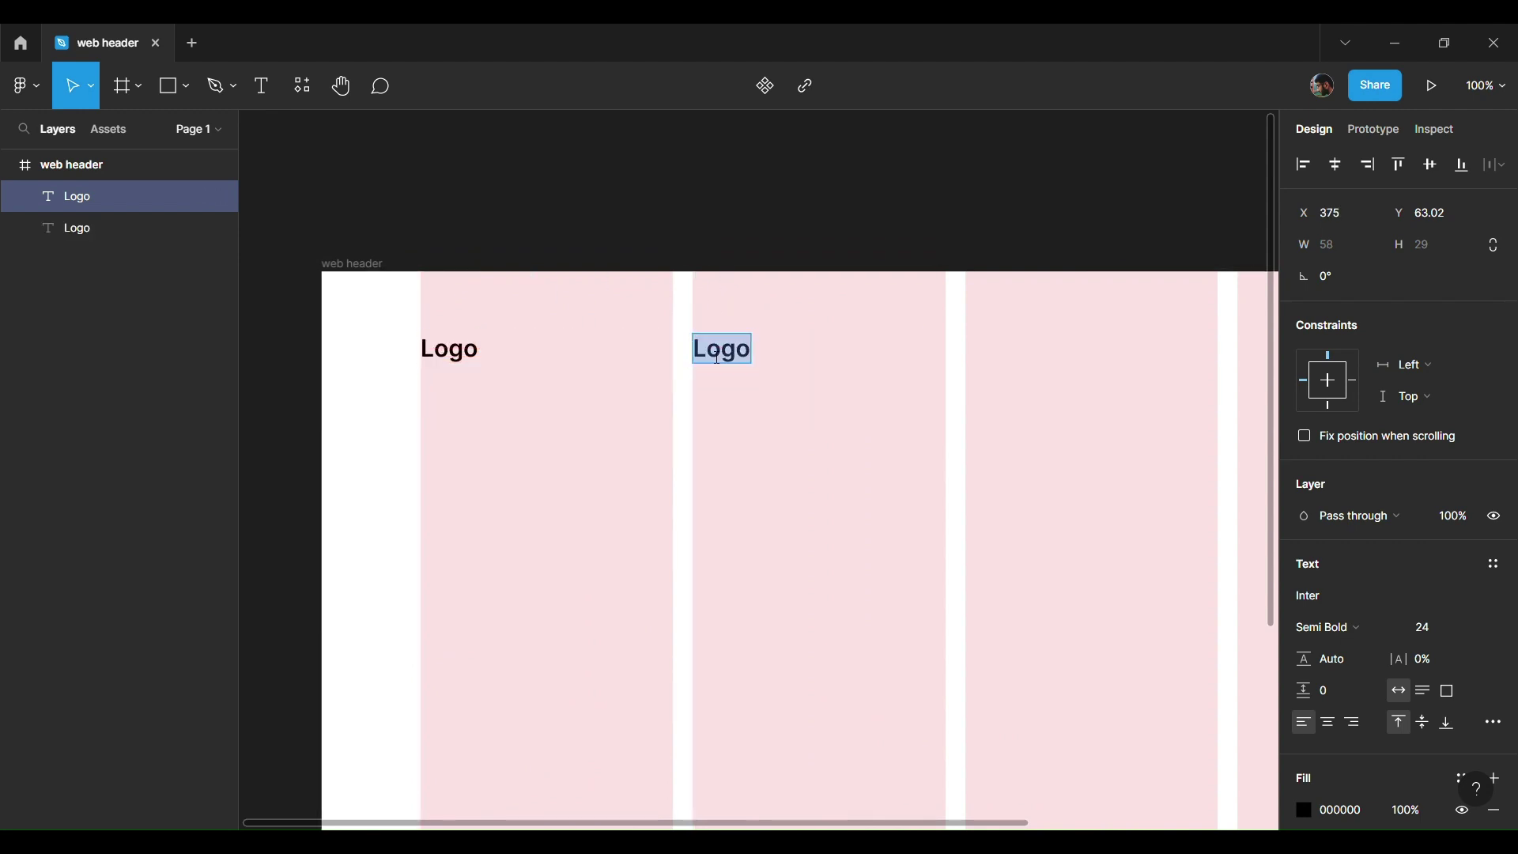
pyautogui.write('Home')
pyautogui.press('Escape')
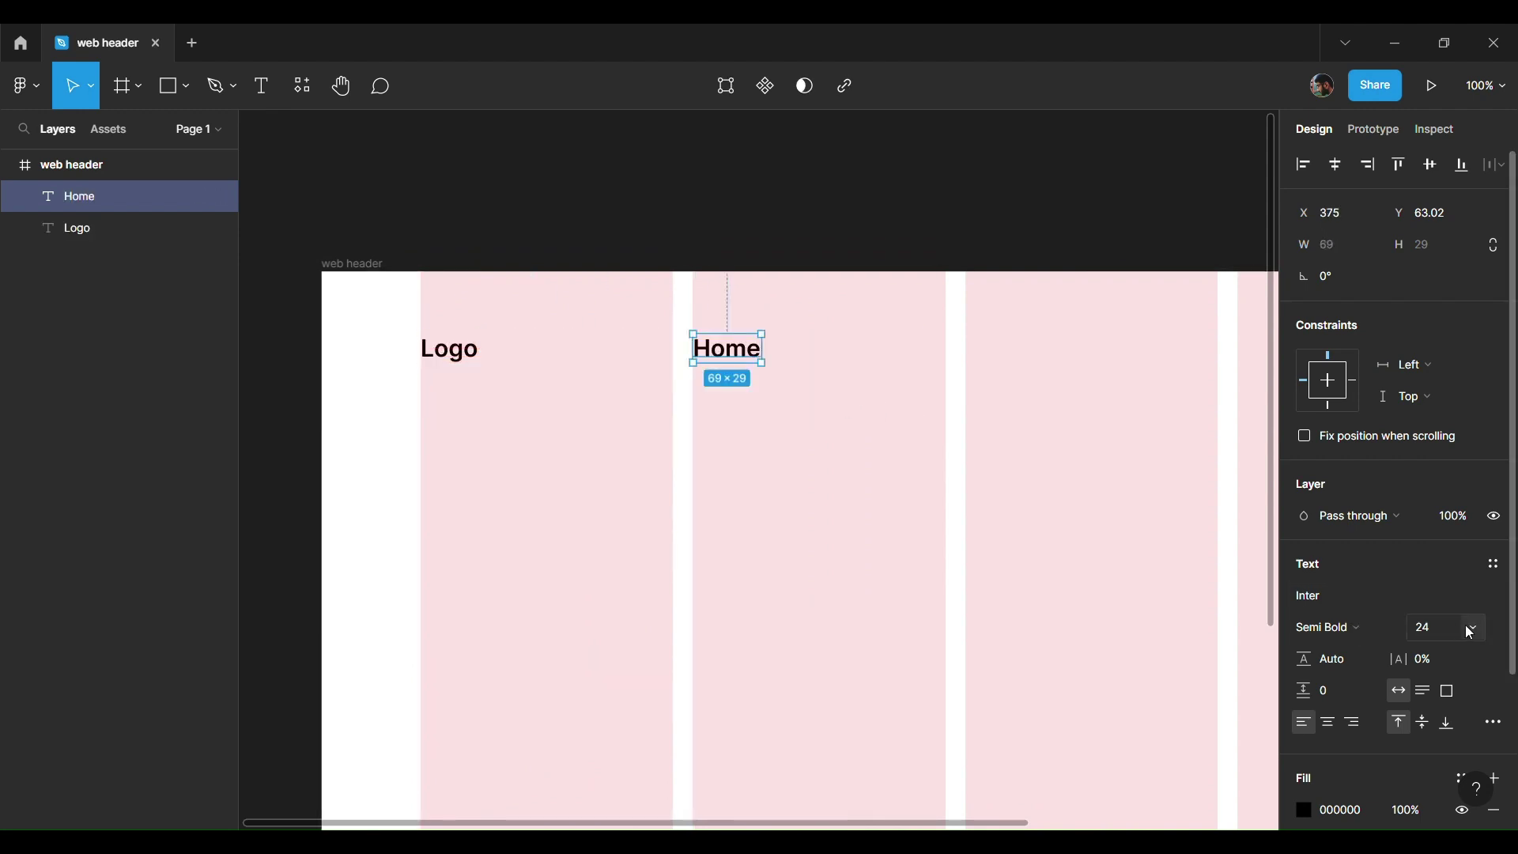
pyautogui.click(1471, 633)
pyautogui.click(1447, 580)
pyautogui.moveTo(727, 354); pyautogui.dragTo(733, 360)
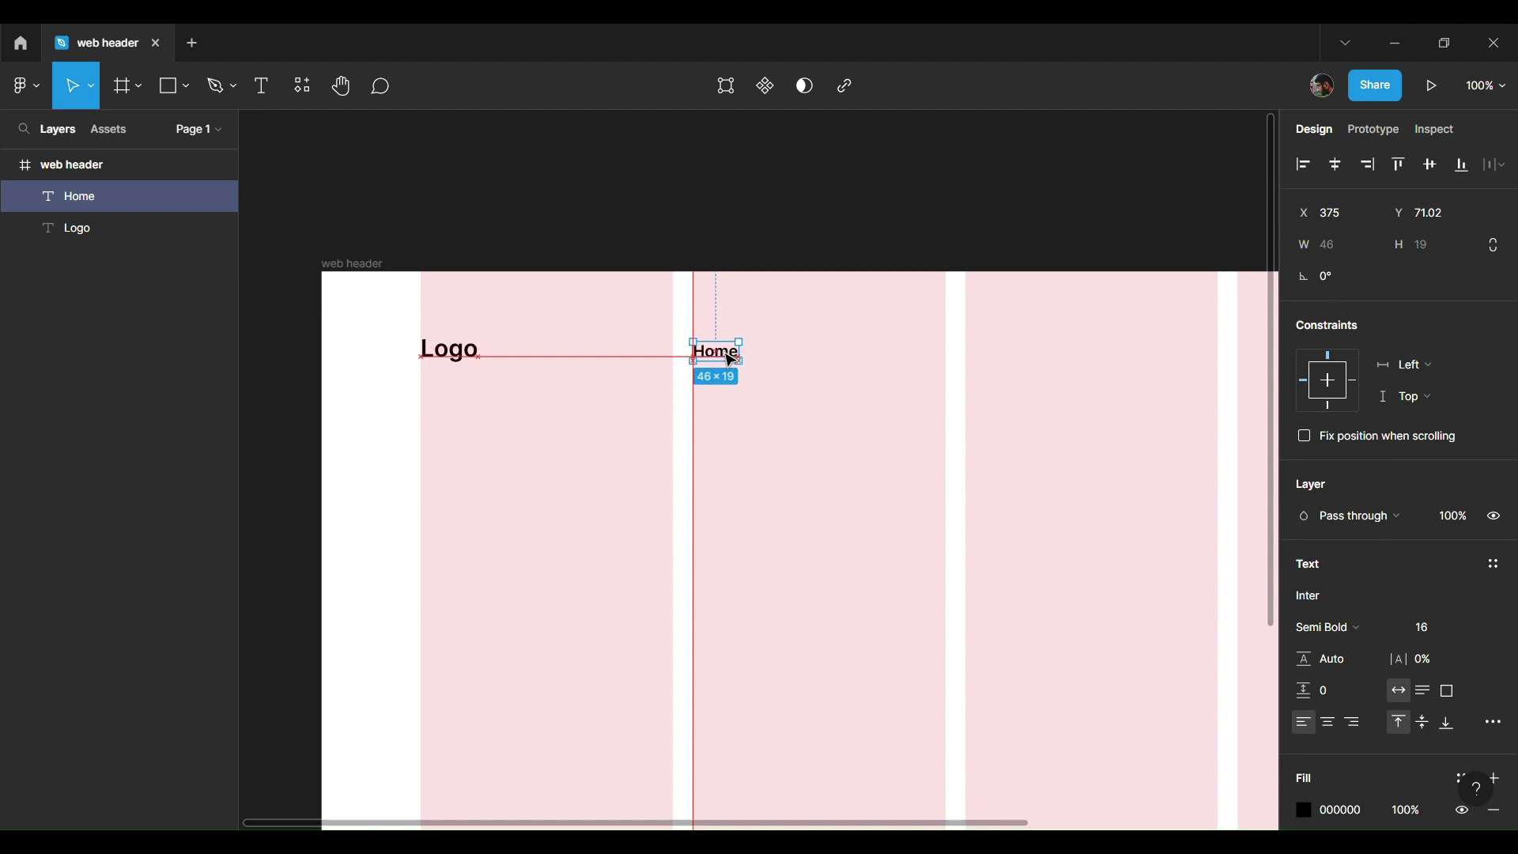
pyautogui.click(1329, 627)
pyautogui.click(1368, 433)
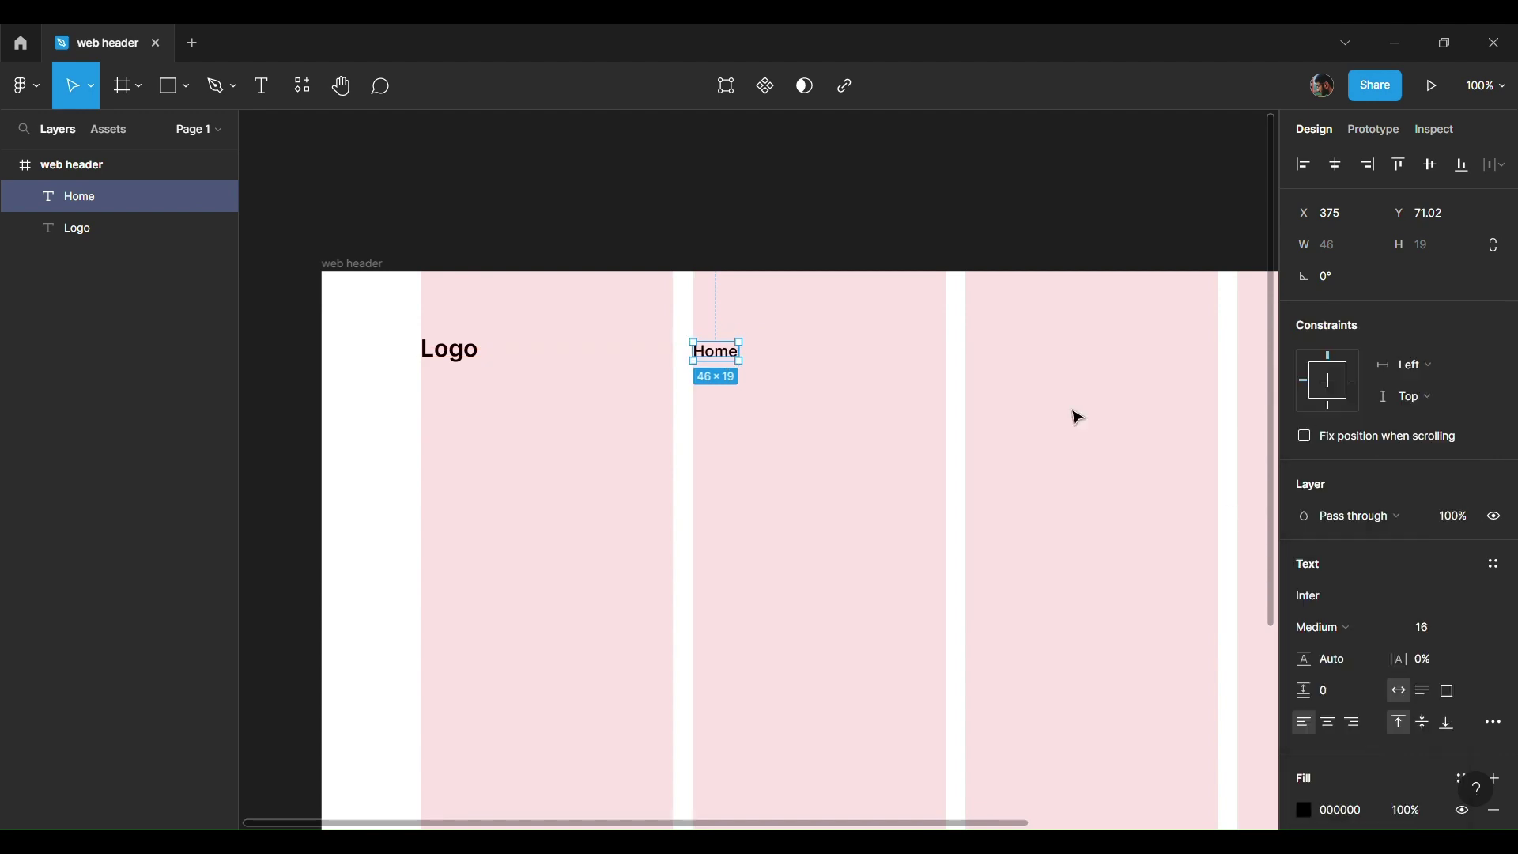
pyautogui.click(835, 224)
# Step: Align the Logo and Home texts on the same horizontal line
pyautogui.scroll(-5, 830, 221)
pyautogui.scroll(4, 827, 206)
pyautogui.moveTo(470, 383); pyautogui.dragTo(482, 398)
pyautogui.moveTo(688, 396); pyautogui.dragTo(817, 385)
# Step: Create 'About Us' and 'Services' nav links from copies of the Home text
pyautogui.scroll(5, 814, 393)
pyautogui.doubleClick(817, 385)
pyautogui.write('About Us')
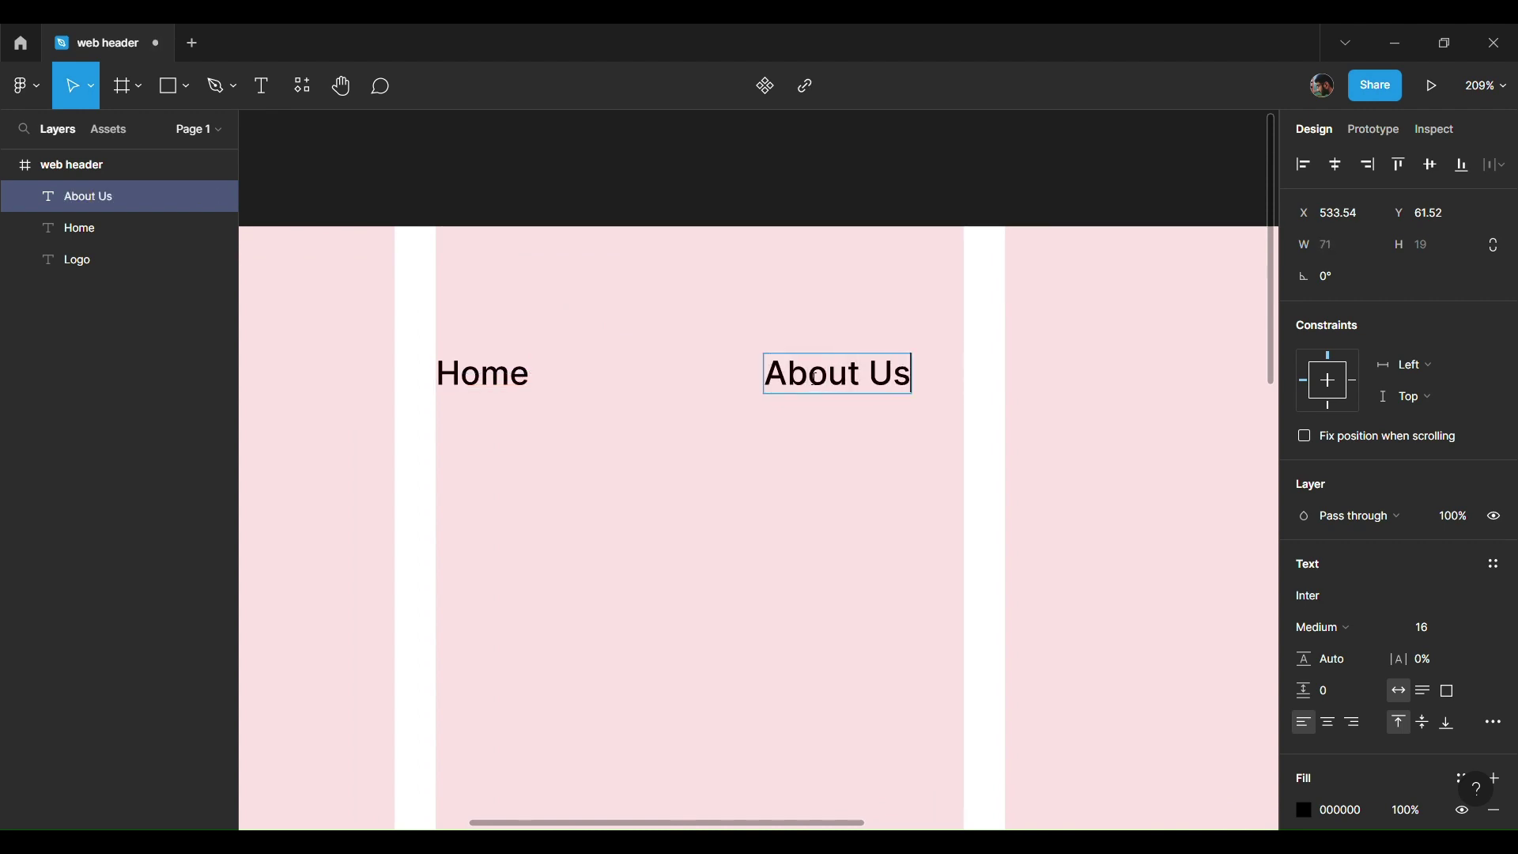
pyautogui.click(949, 287)
pyautogui.scroll(-5, 949, 287)
pyautogui.hscroll(3, 600, 367)
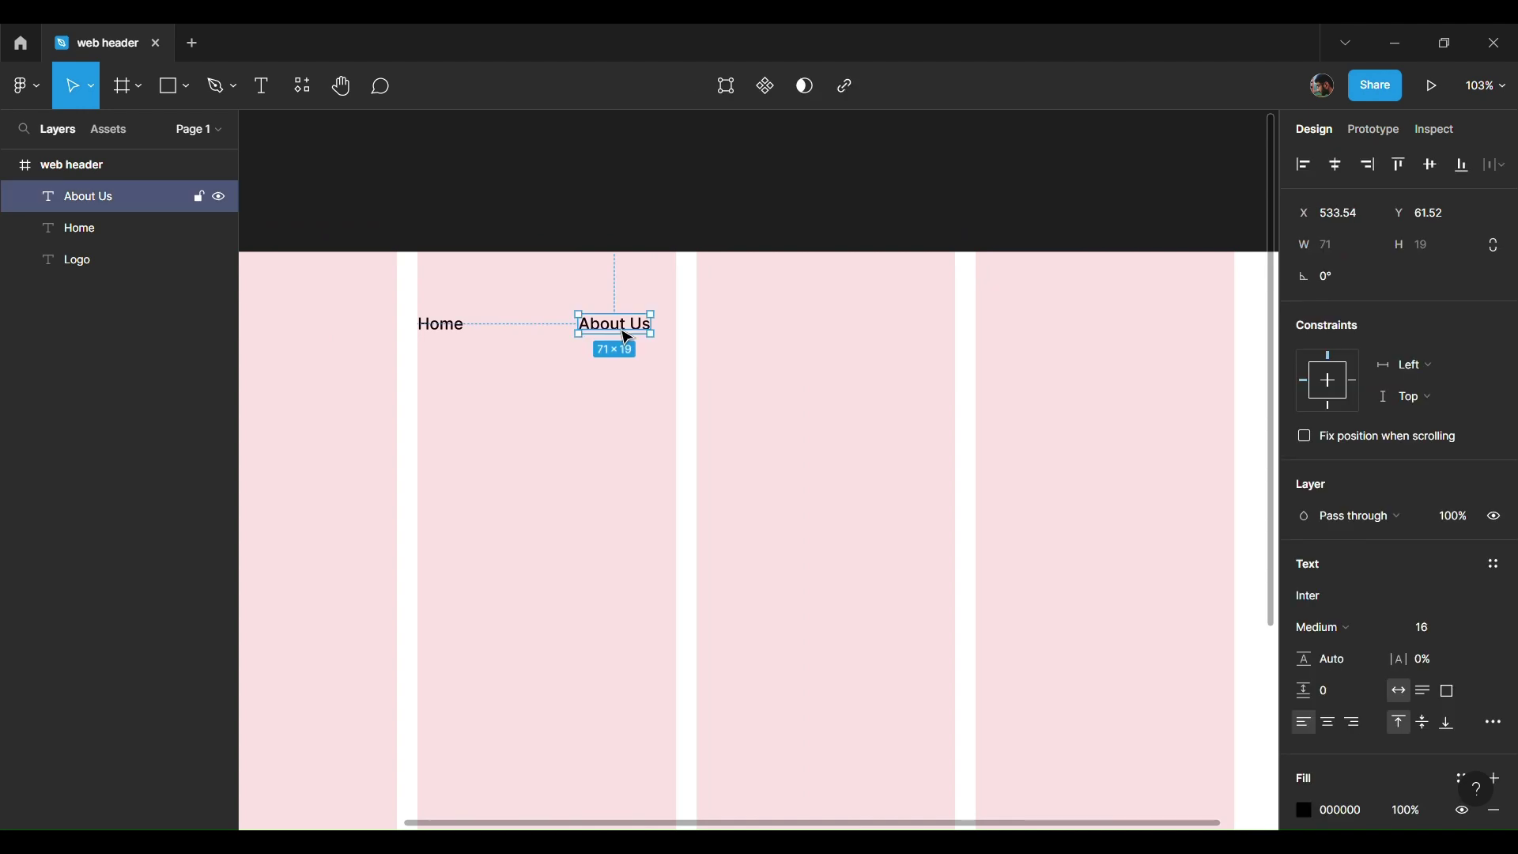
pyautogui.moveTo(616, 325)
pyautogui.mouseDown()
pyautogui.moveTo(706, 343)
pyautogui.moveTo(742, 330)
pyautogui.mouseUp()
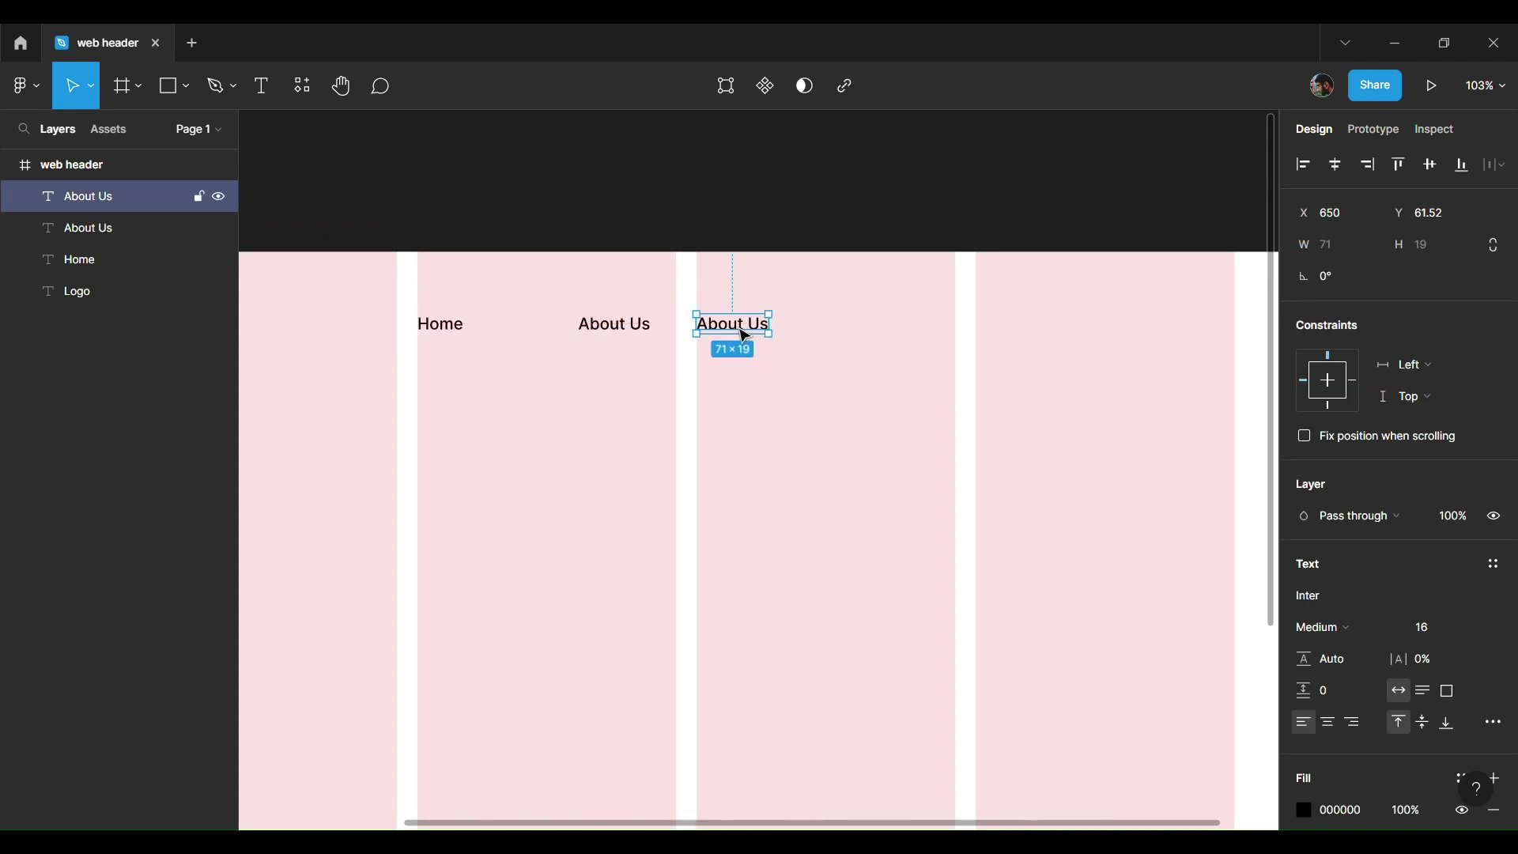
pyautogui.doubleClick(742, 330)
pyautogui.write('Services')
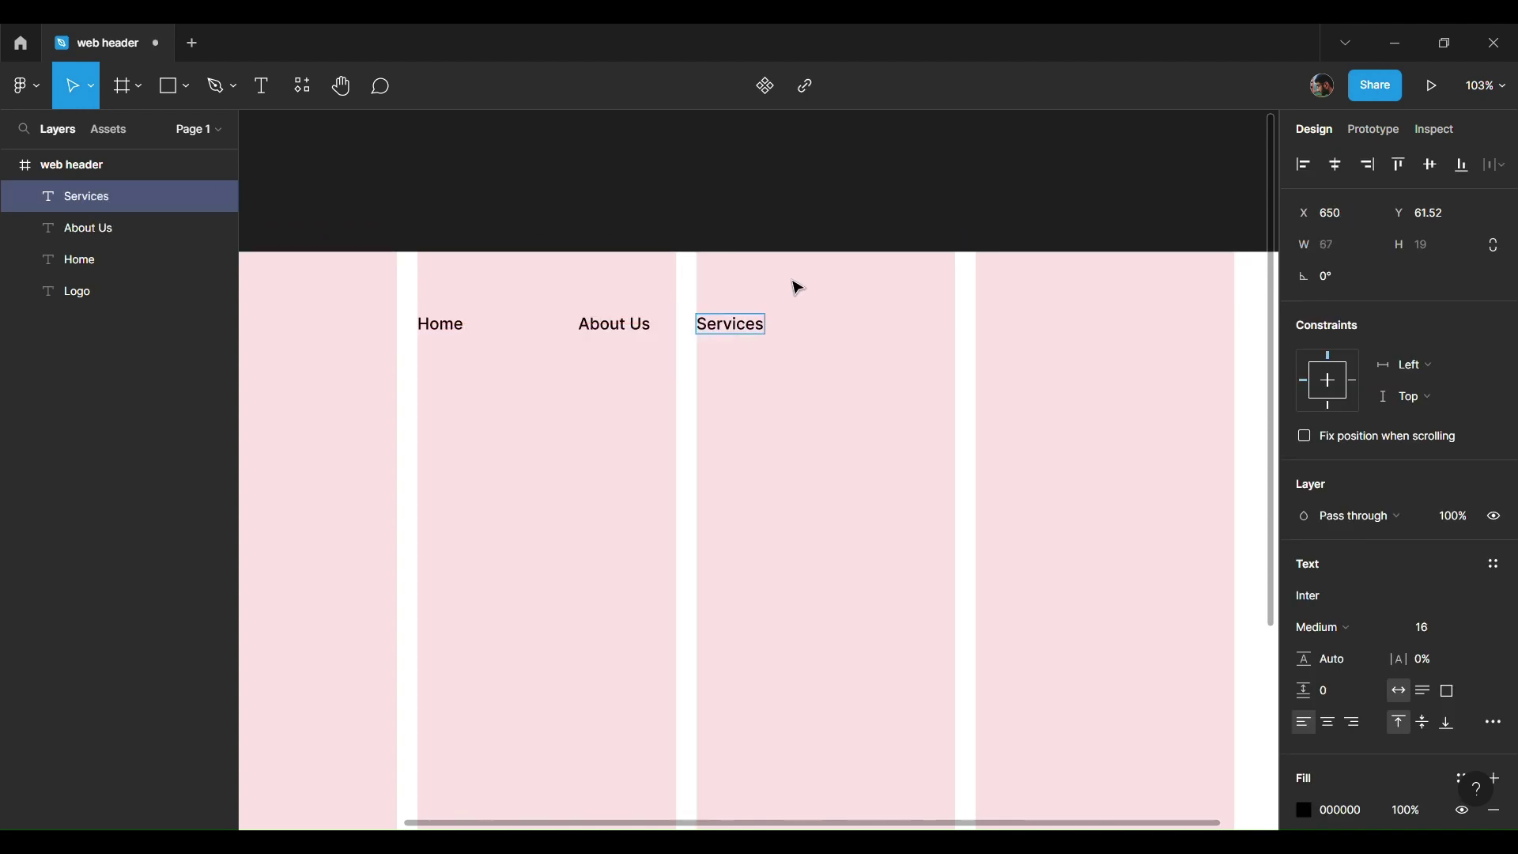
pyautogui.press('Escape')
# Step: Add 'Careers' and 'Contact' nav links, then select all five links
pyautogui.hscroll(2, 671, 339)
pyautogui.moveTo(672, 338); pyautogui.dragTo(867, 339)
pyautogui.doubleClick(863, 331)
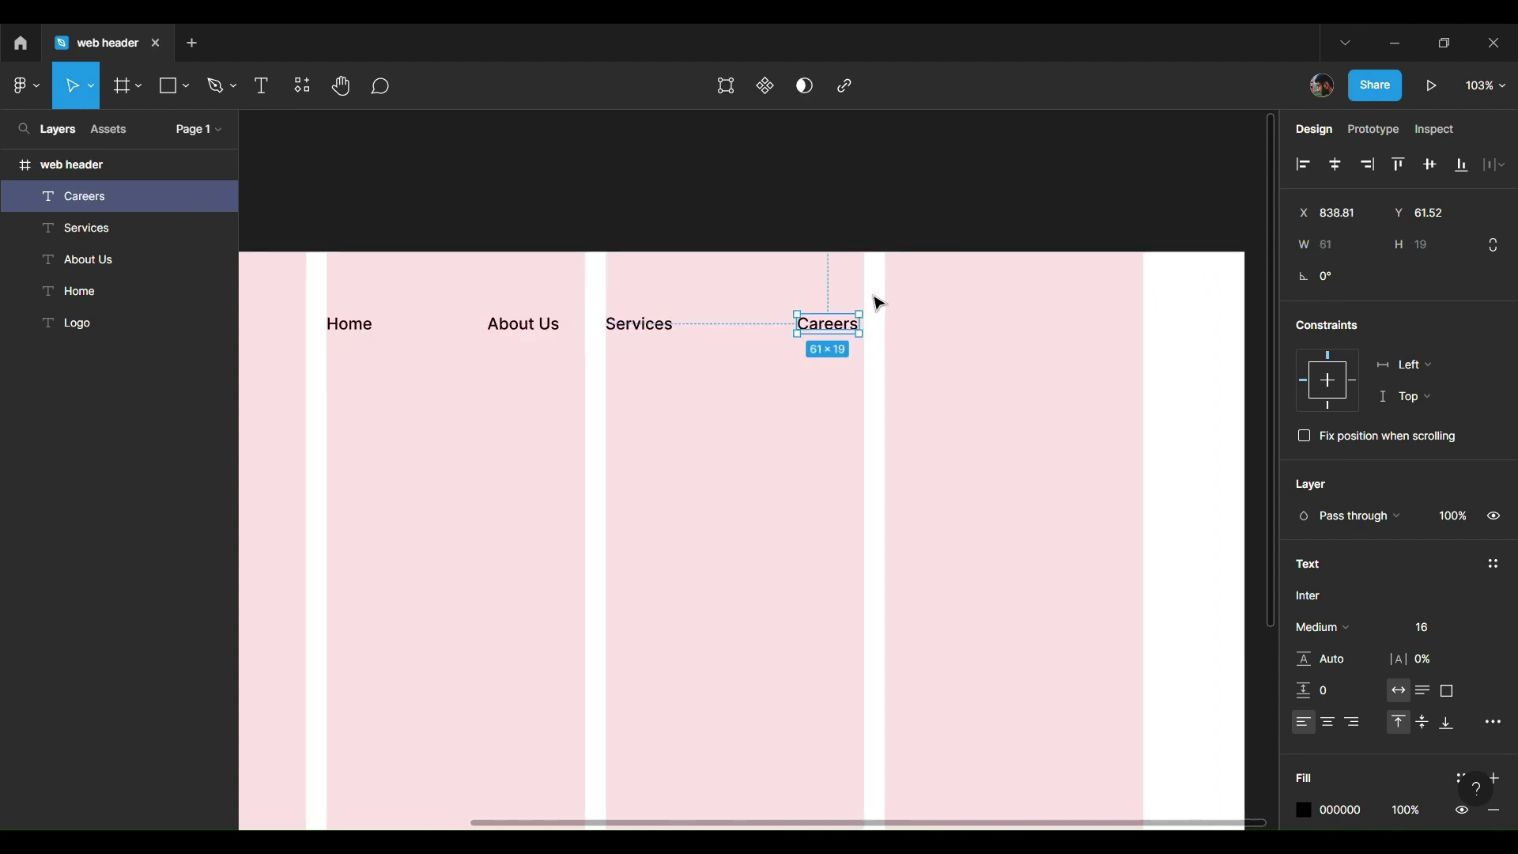
pyautogui.hscroll(2, 879, 305)
pyautogui.moveTo(787, 324); pyautogui.dragTo(883, 336)
pyautogui.doubleClick(877, 329)
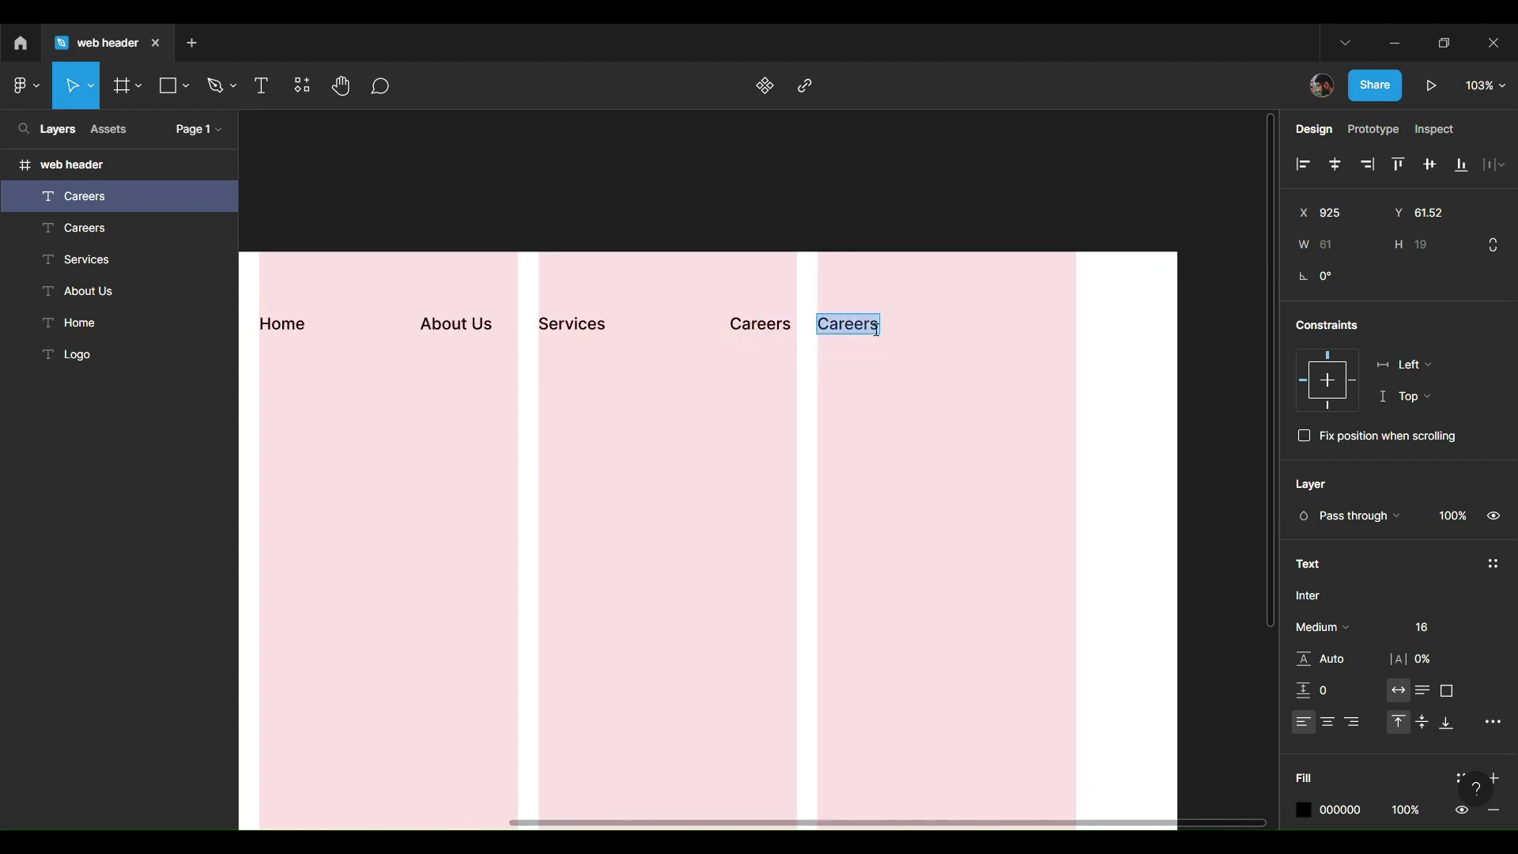
pyautogui.press('Escape')
pyautogui.keyDown('ctrl'); pyautogui.scroll(-5, 877, 329); pyautogui.keyUp('ctrl')
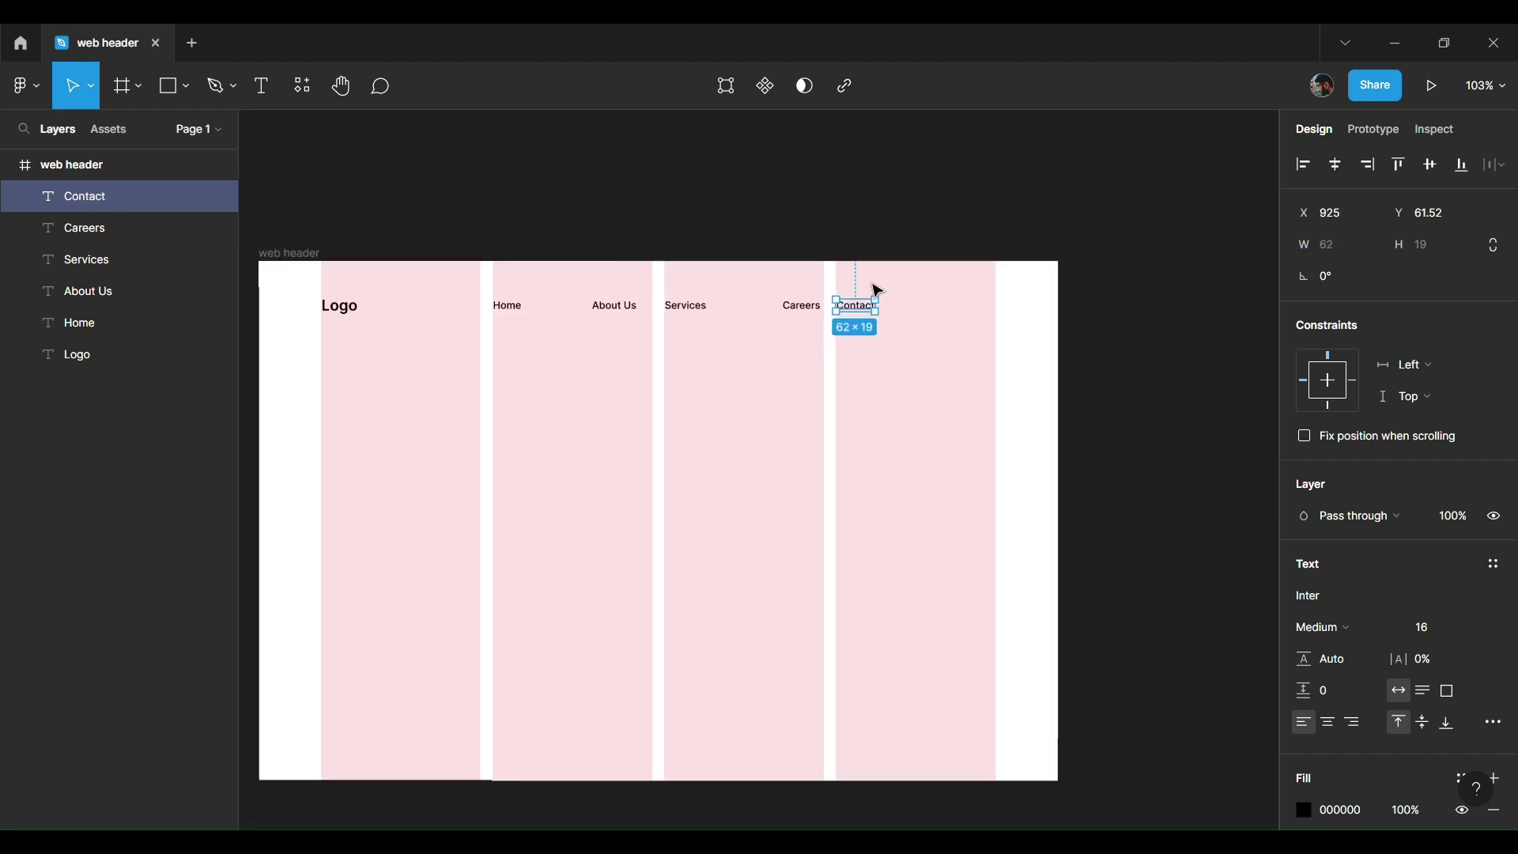
pyautogui.moveTo(926, 336); pyautogui.dragTo(479, 305)
# Step: Space the nav links 60 apart and set them to Regular weight
pyautogui.click(1495, 165)
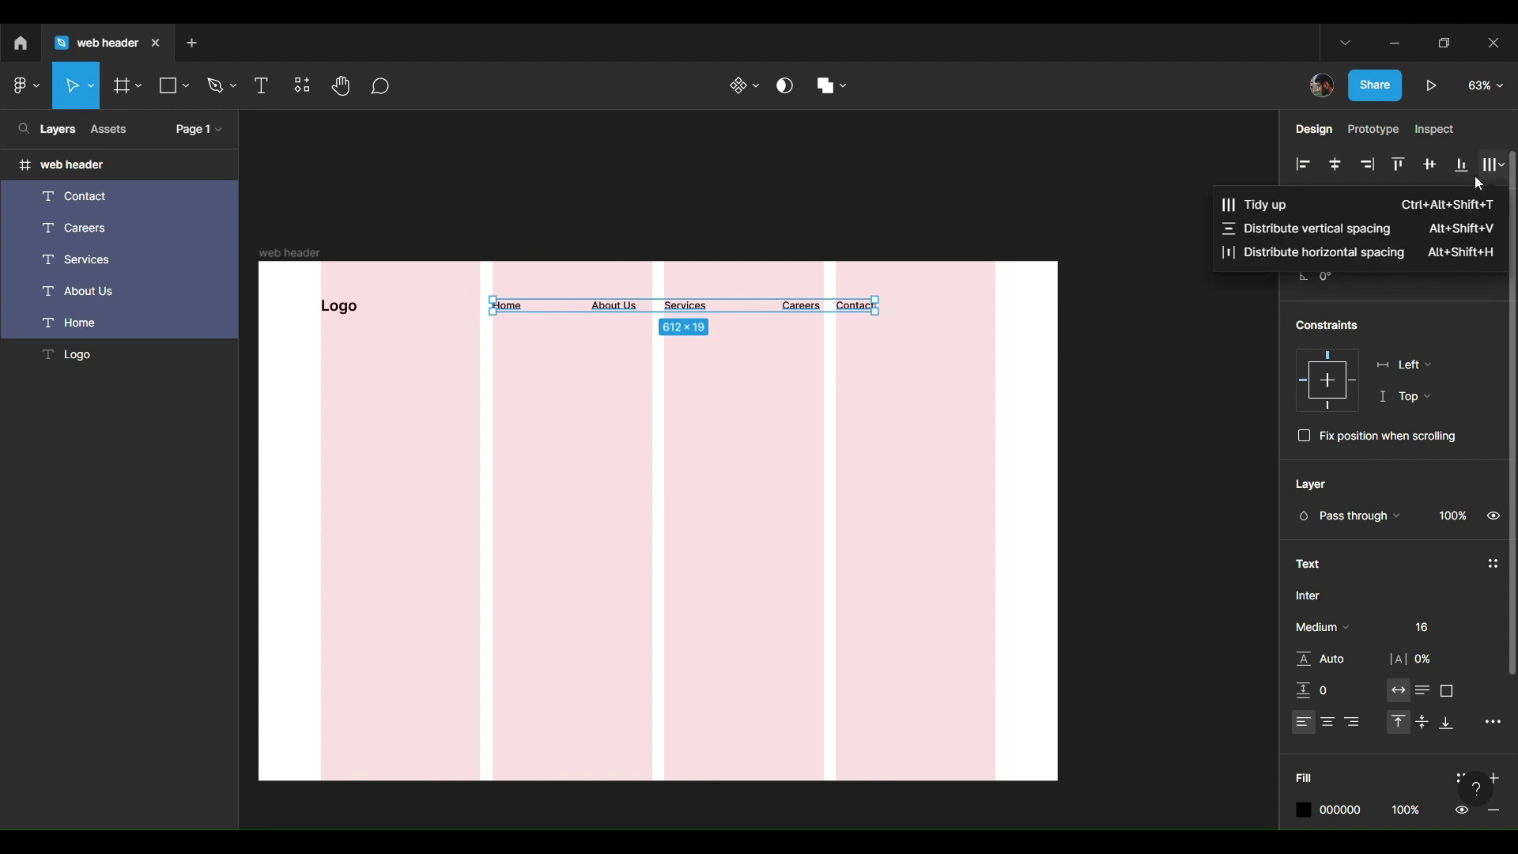
pyautogui.click(1392, 251)
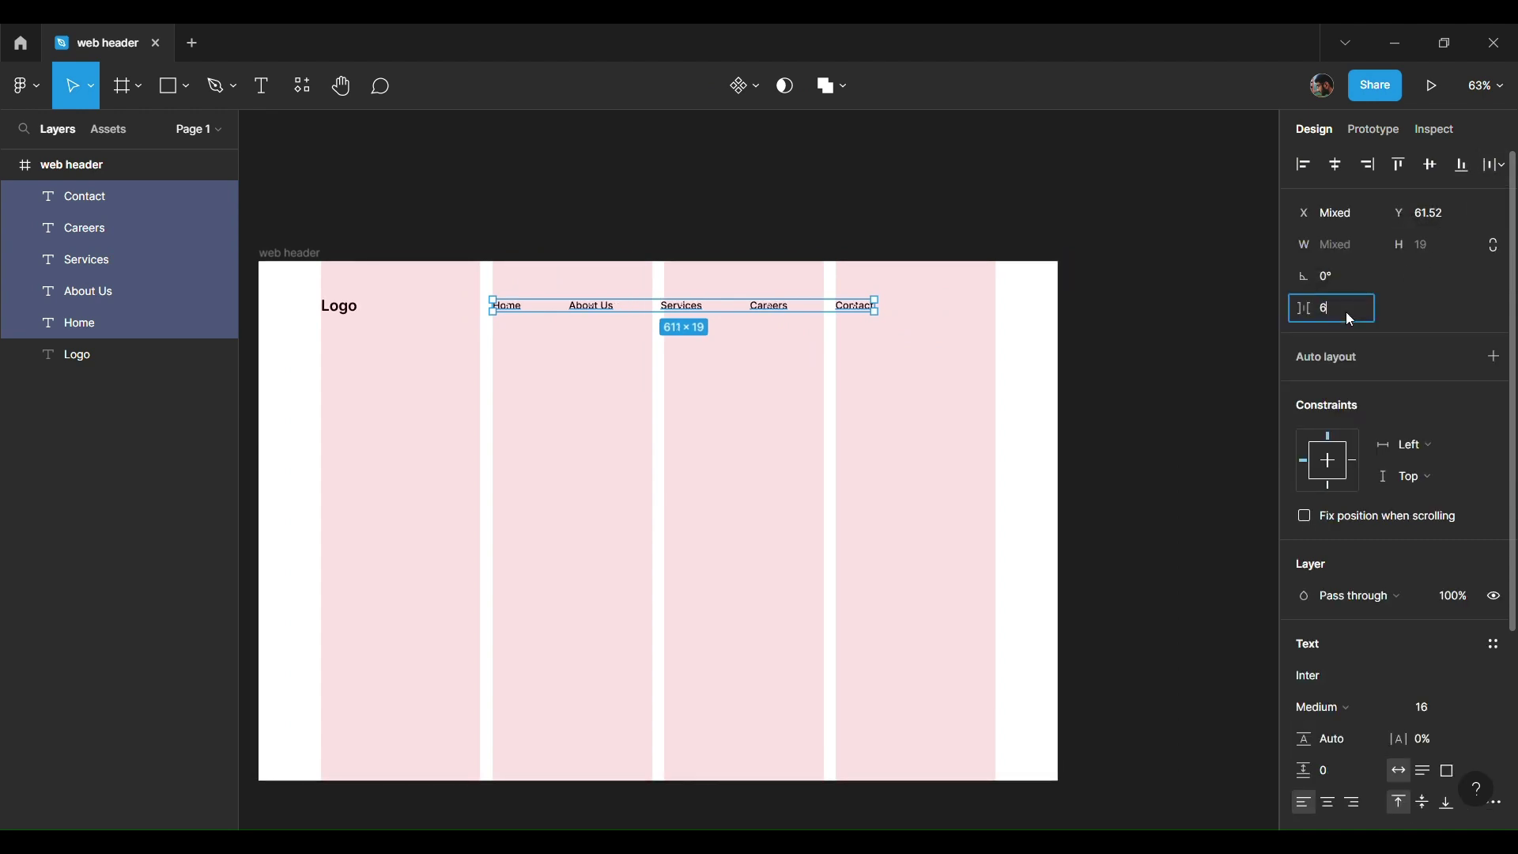
pyautogui.write('60')
pyautogui.press('Return')
pyautogui.hscroll(-3, 1068, 308)
pyautogui.click(1329, 707)
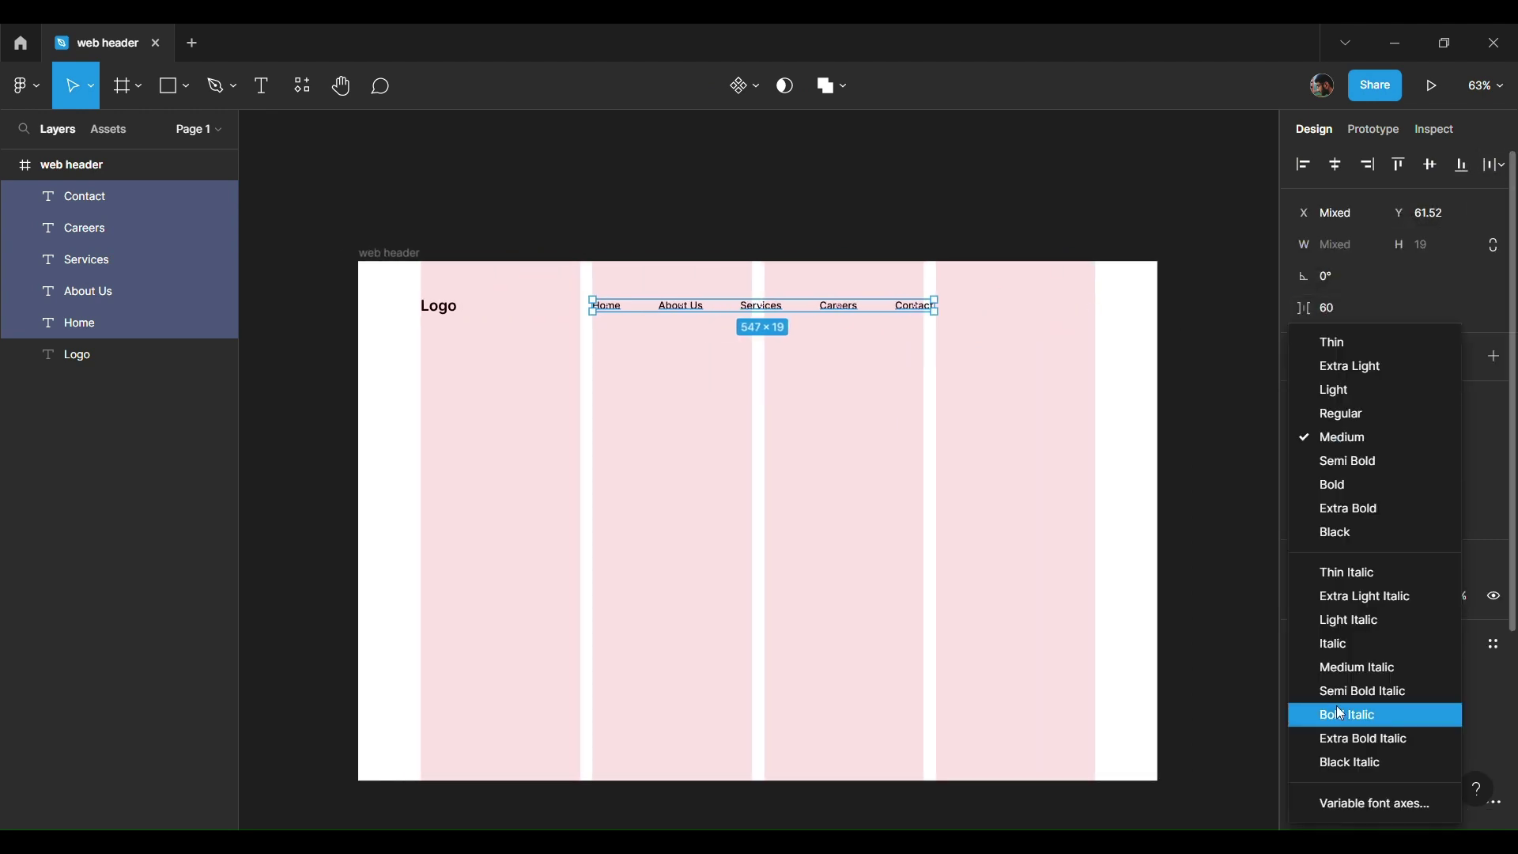
pyautogui.click(1357, 420)
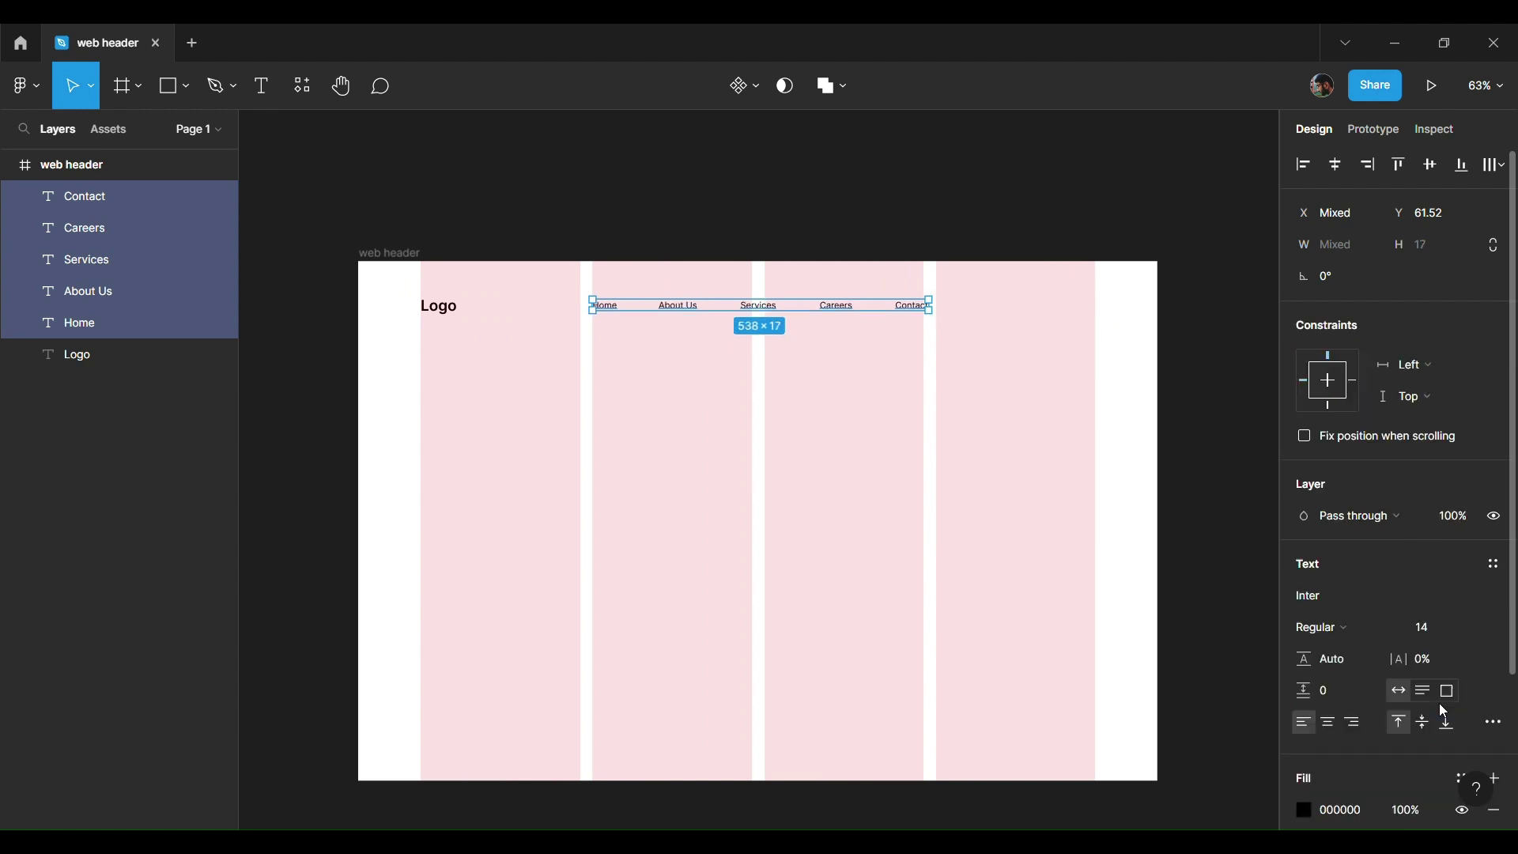
pyautogui.click(1174, 394)
# Step: Tighten nav link spacing to 50 and copy Contact to the header's right end
pyautogui.moveTo(956, 334); pyautogui.dragTo(569, 285)
pyautogui.click(1494, 164)
pyautogui.click(1469, 251)
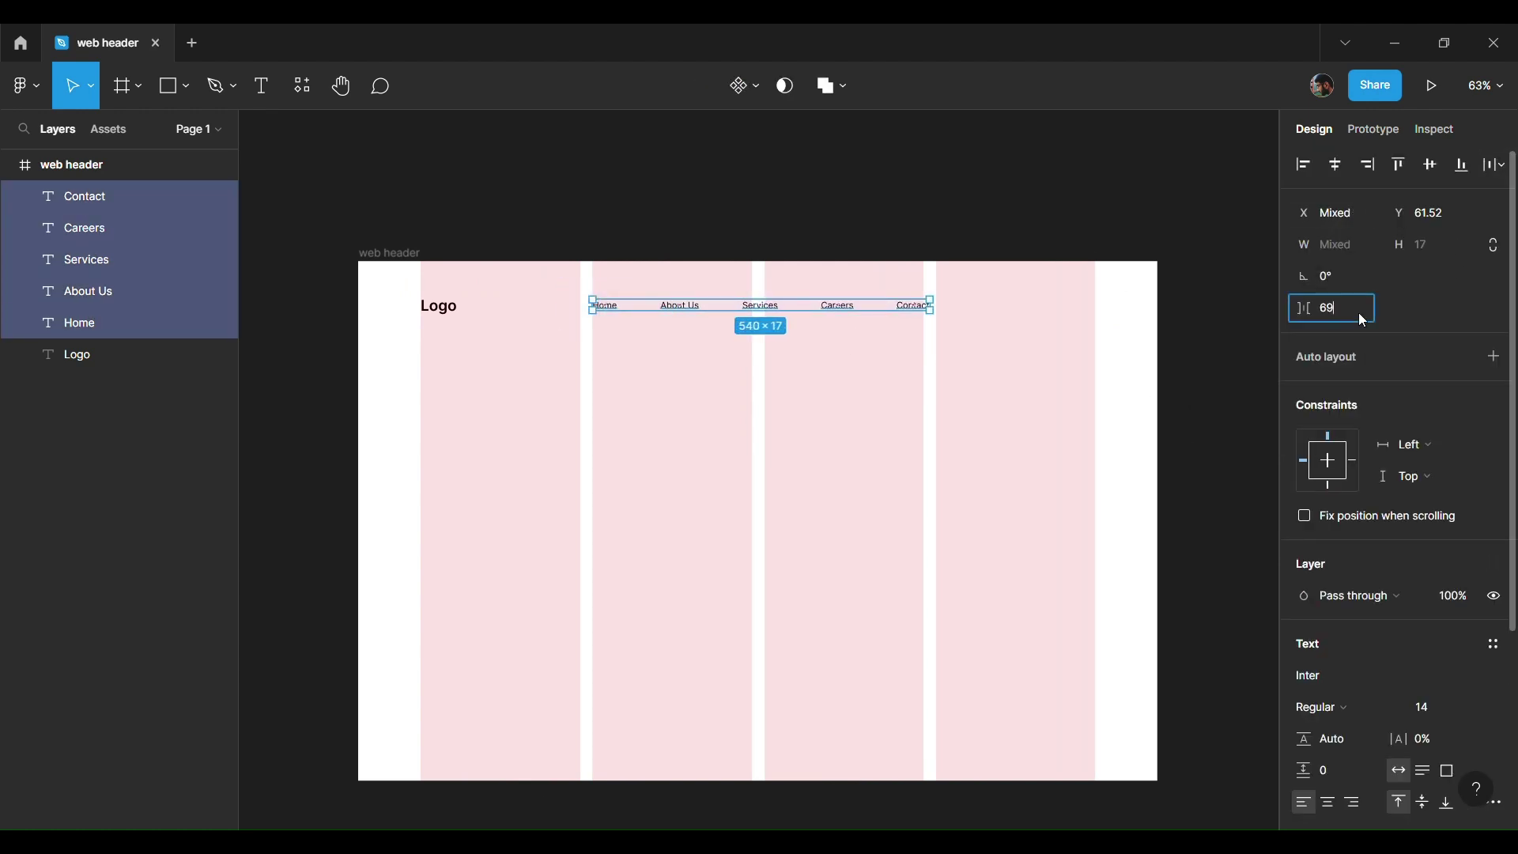
pyautogui.write('50')
pyautogui.press('Return')
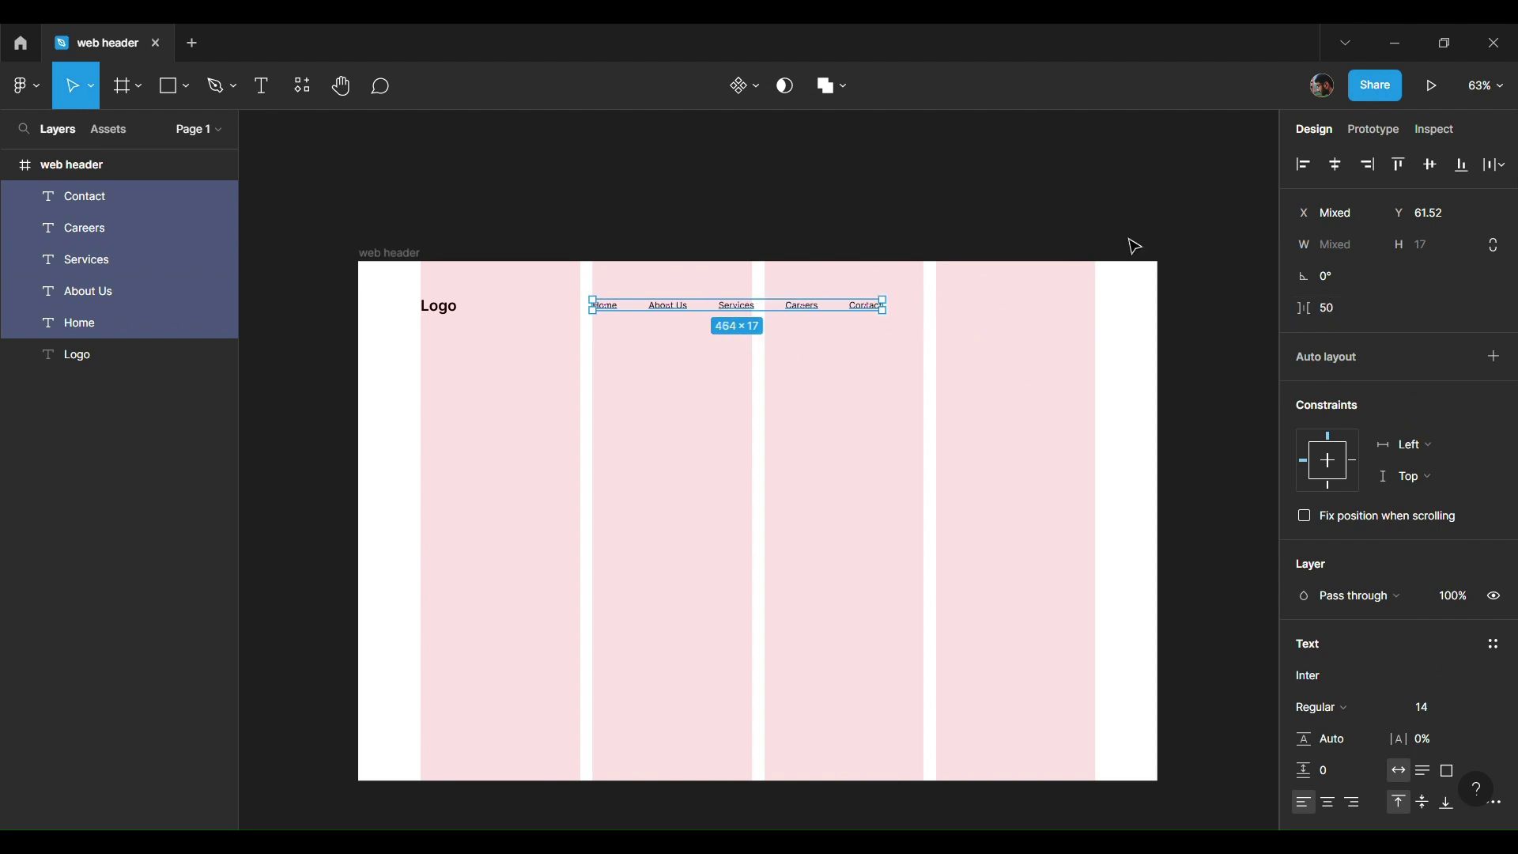
pyautogui.click(1006, 210)
pyautogui.hscroll(2, 785, 317)
pyautogui.click(785, 317)
pyautogui.moveTo(786, 317); pyautogui.dragTo(873, 317)
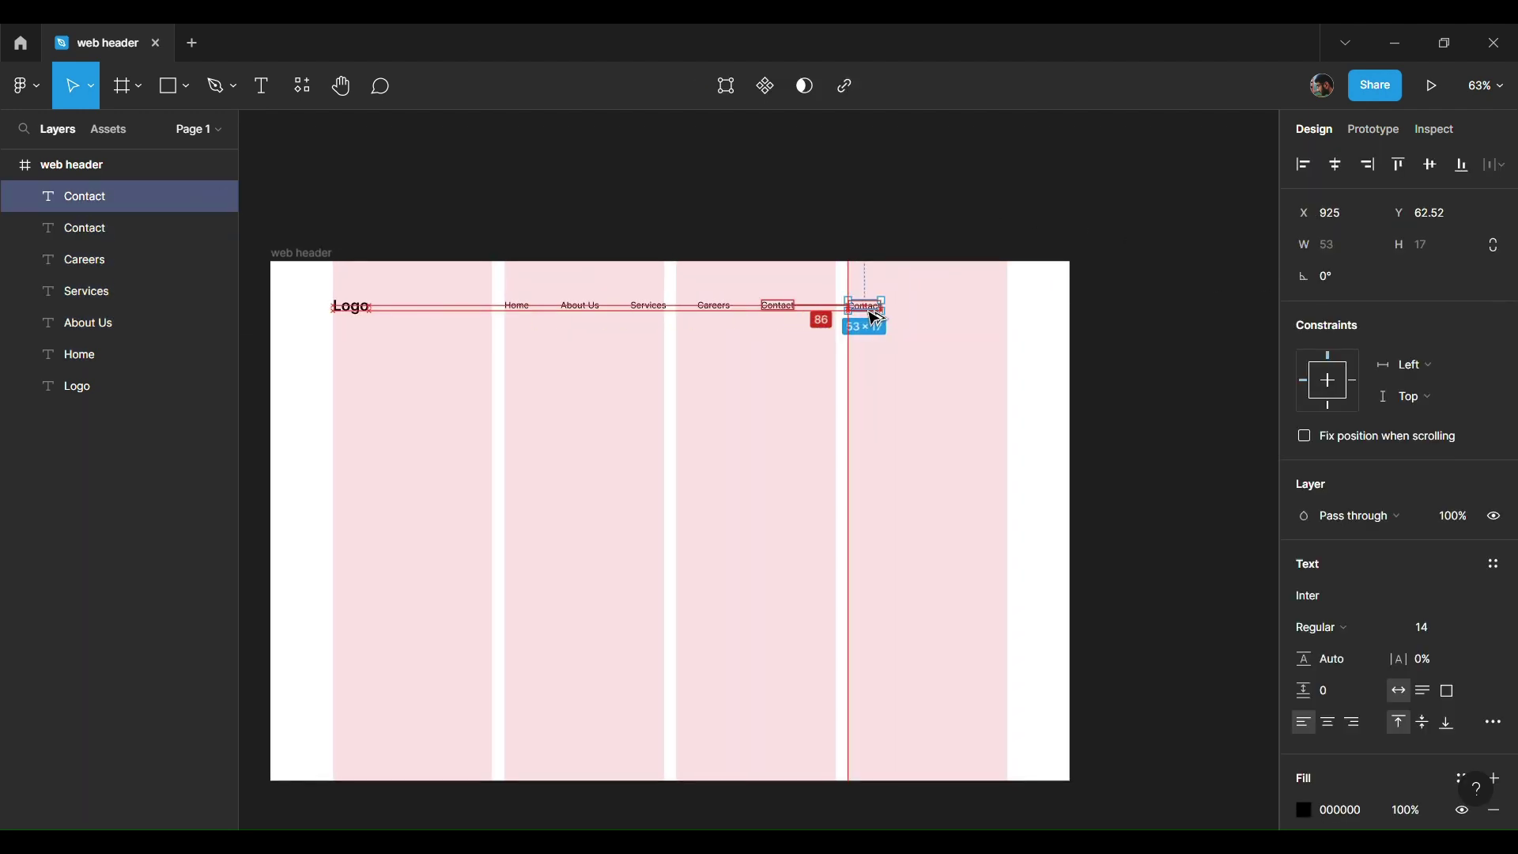
# Step: Wrap the Contact copy in centered auto layout with 30 horizontal padding and blue fill
pyautogui.hotkey('shift', 'a')
pyautogui.keyDown('ctrl'); pyautogui.scroll(5, 873, 317); pyautogui.keyUp('ctrl')
pyautogui.click(1419, 472)
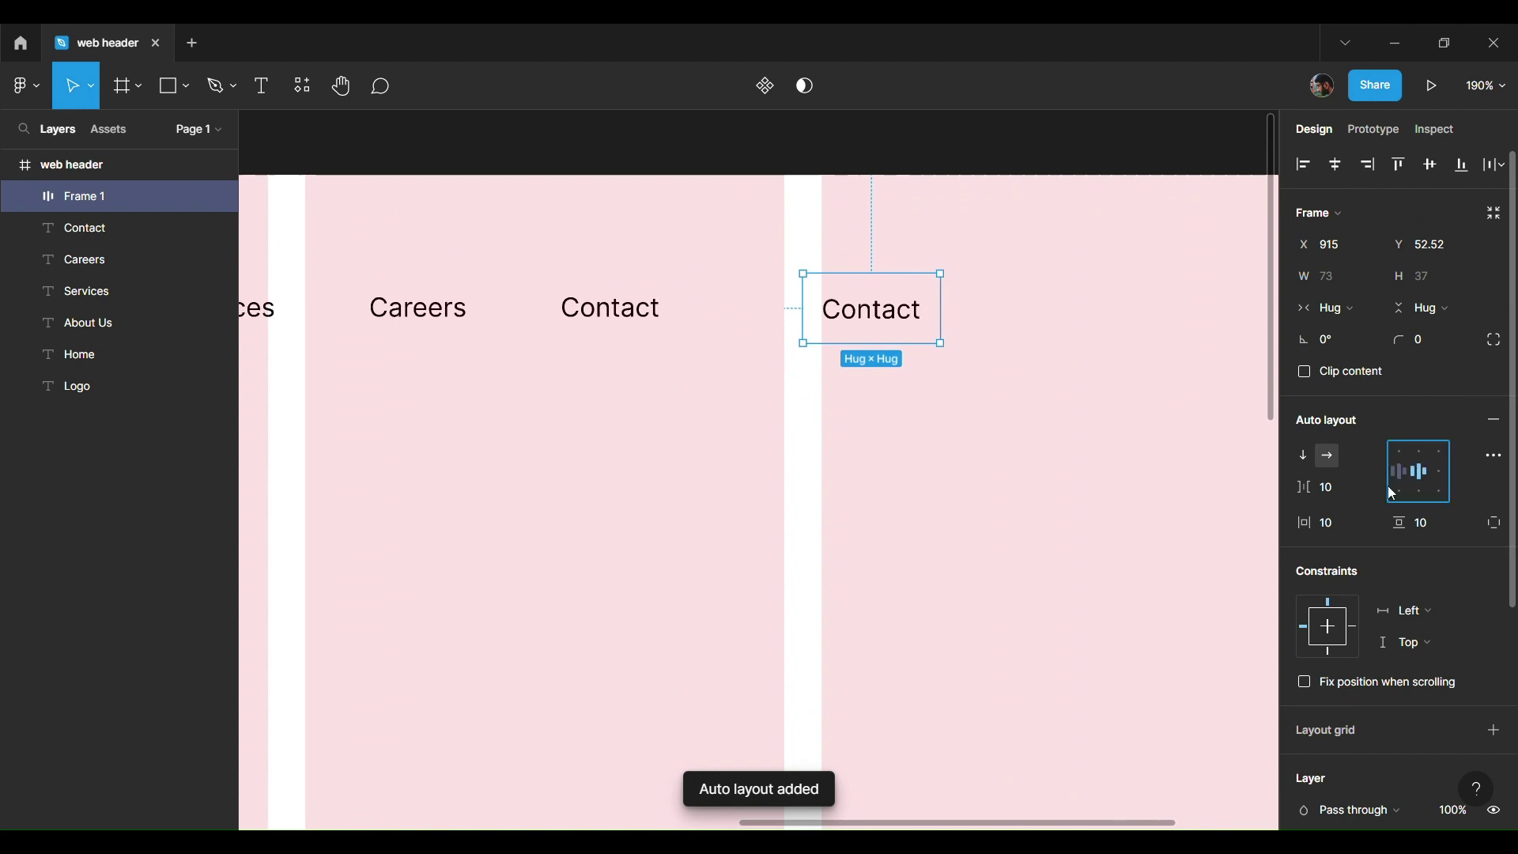
pyautogui.write('30')
pyautogui.press('Tab')
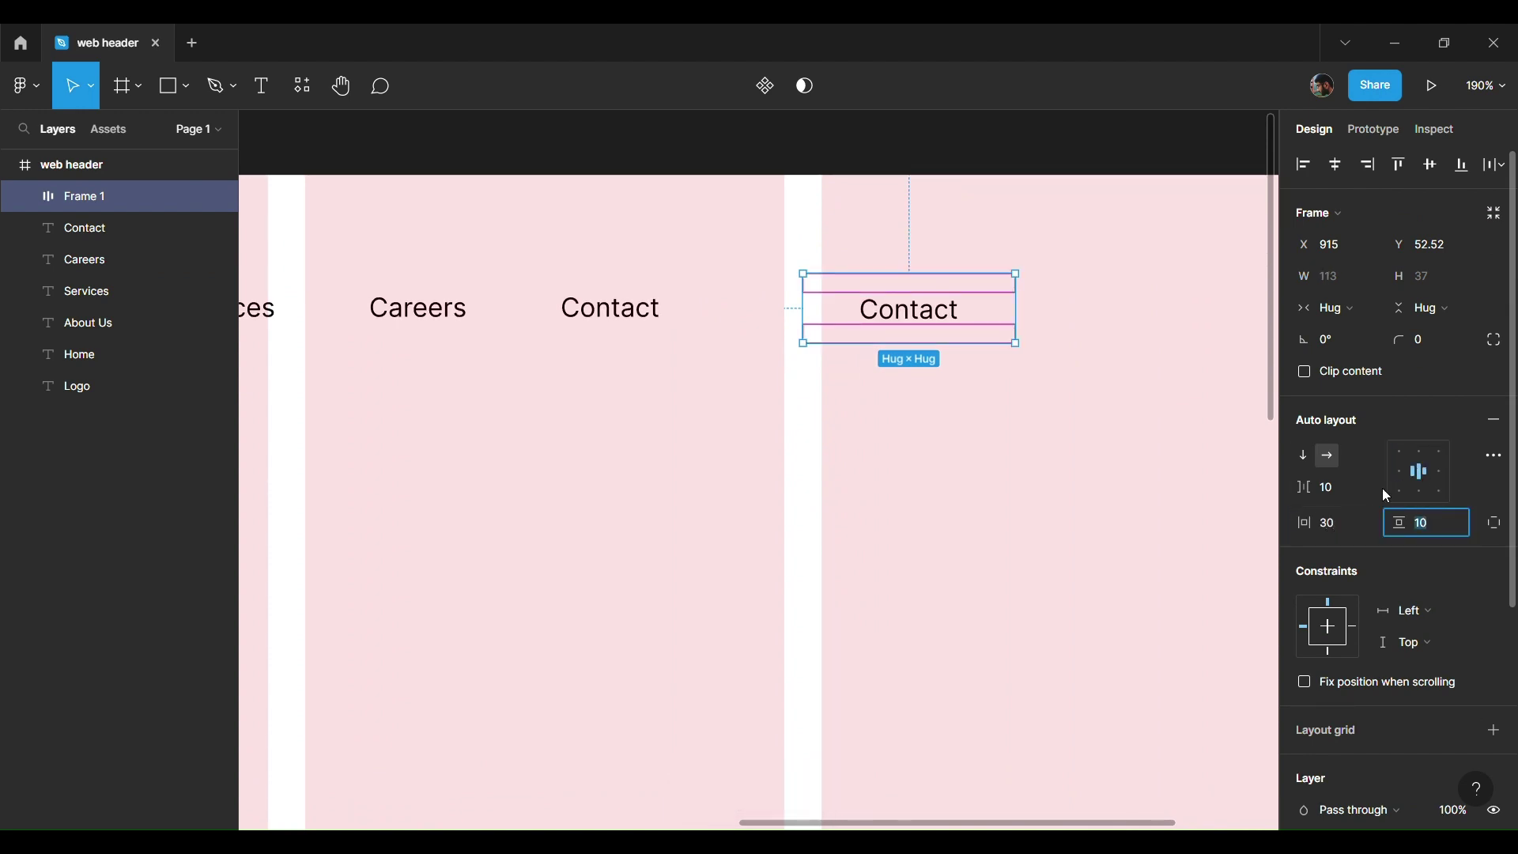
pyautogui.scroll(-1, 1411, 677)
pyautogui.scroll(-3, 1335, 661)
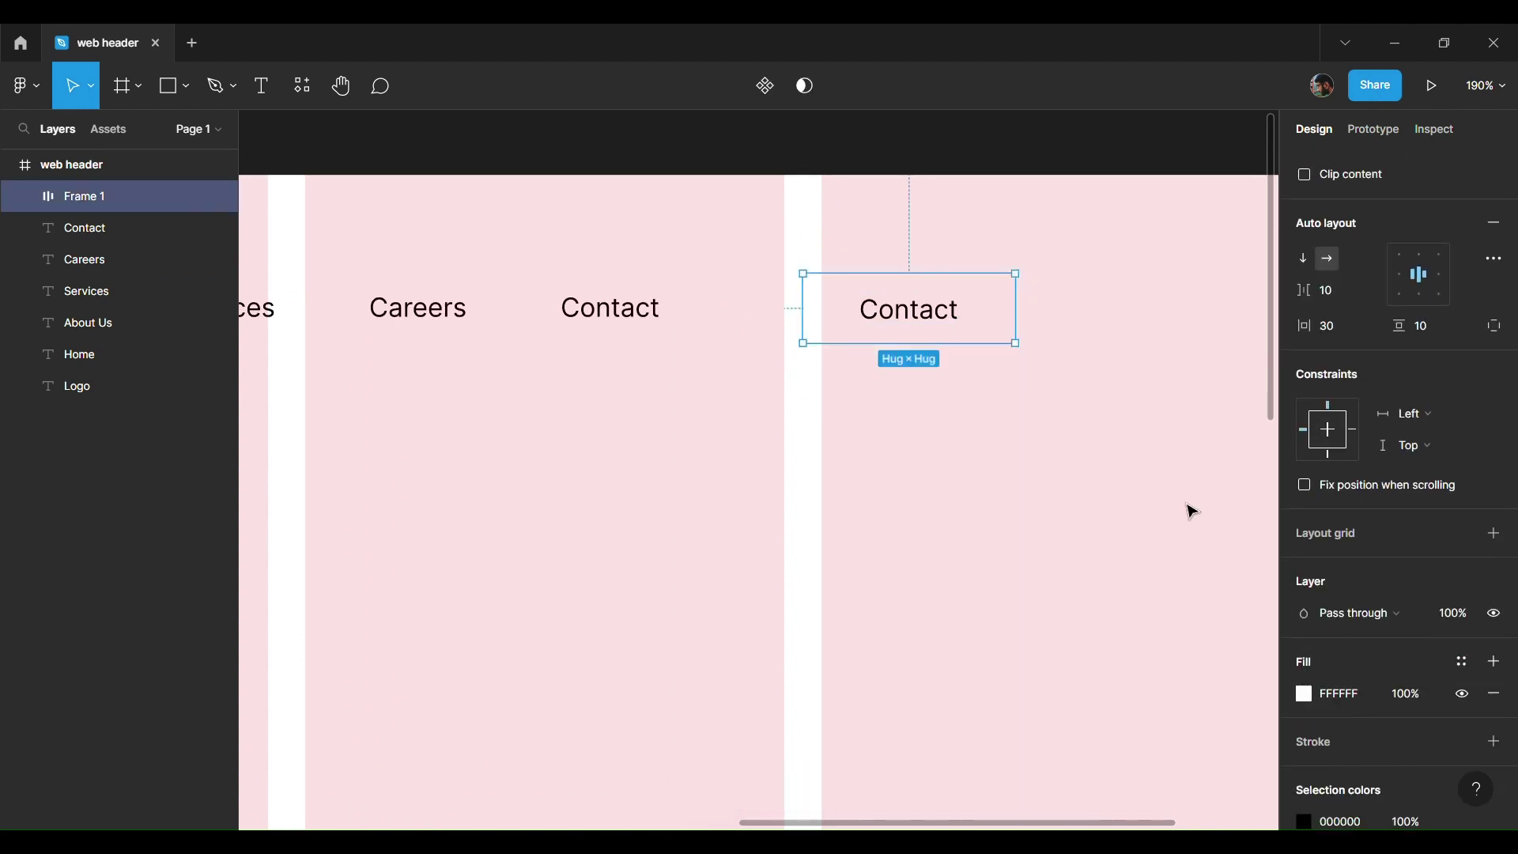
pyautogui.click(1306, 696)
pyautogui.click(1206, 598)
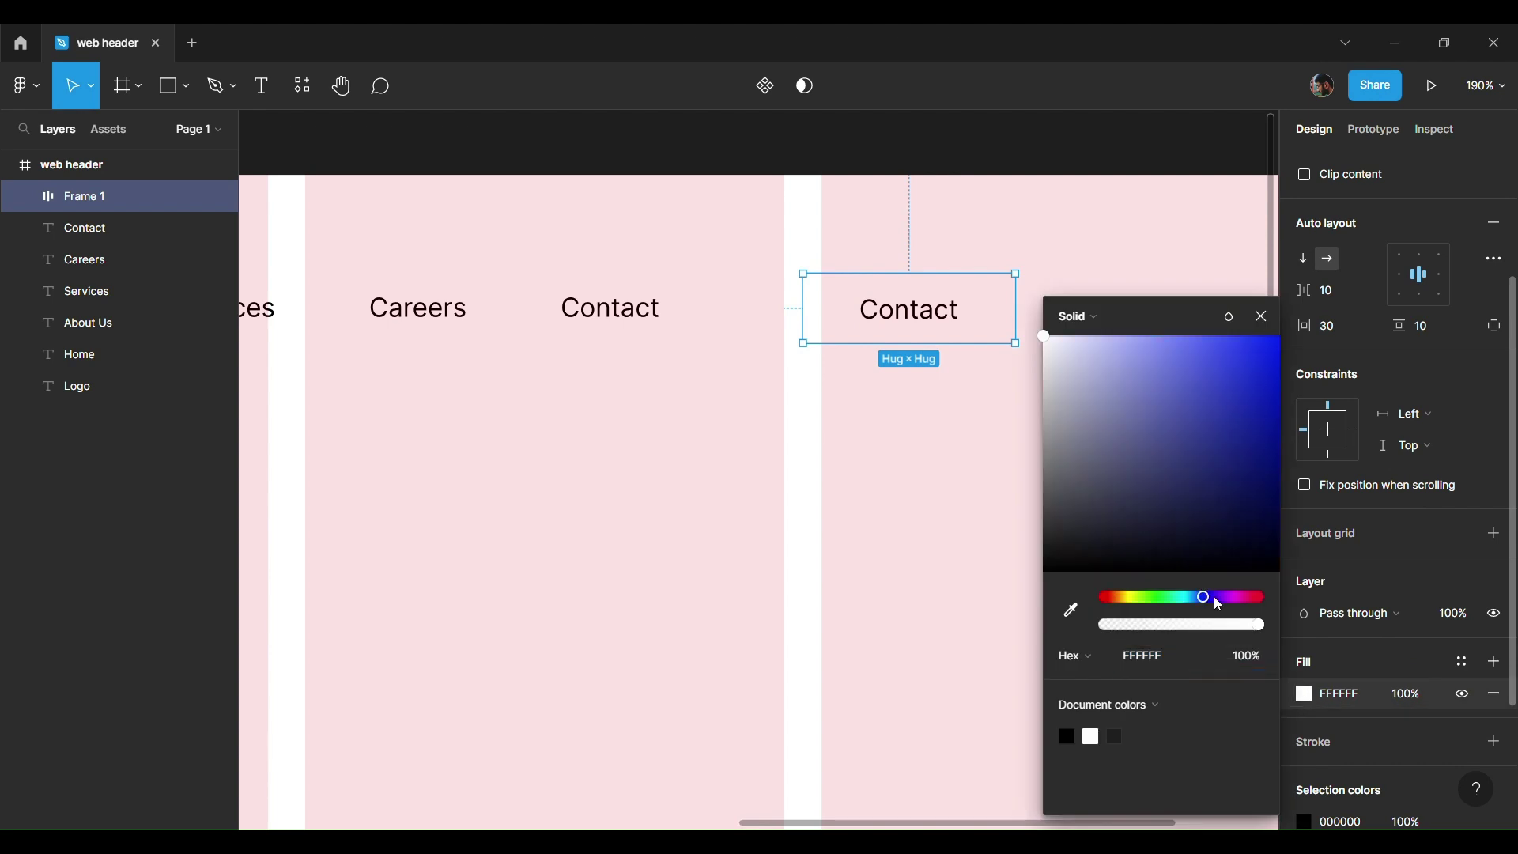
pyautogui.moveTo(1226, 419); pyautogui.dragTo(1297, 340)
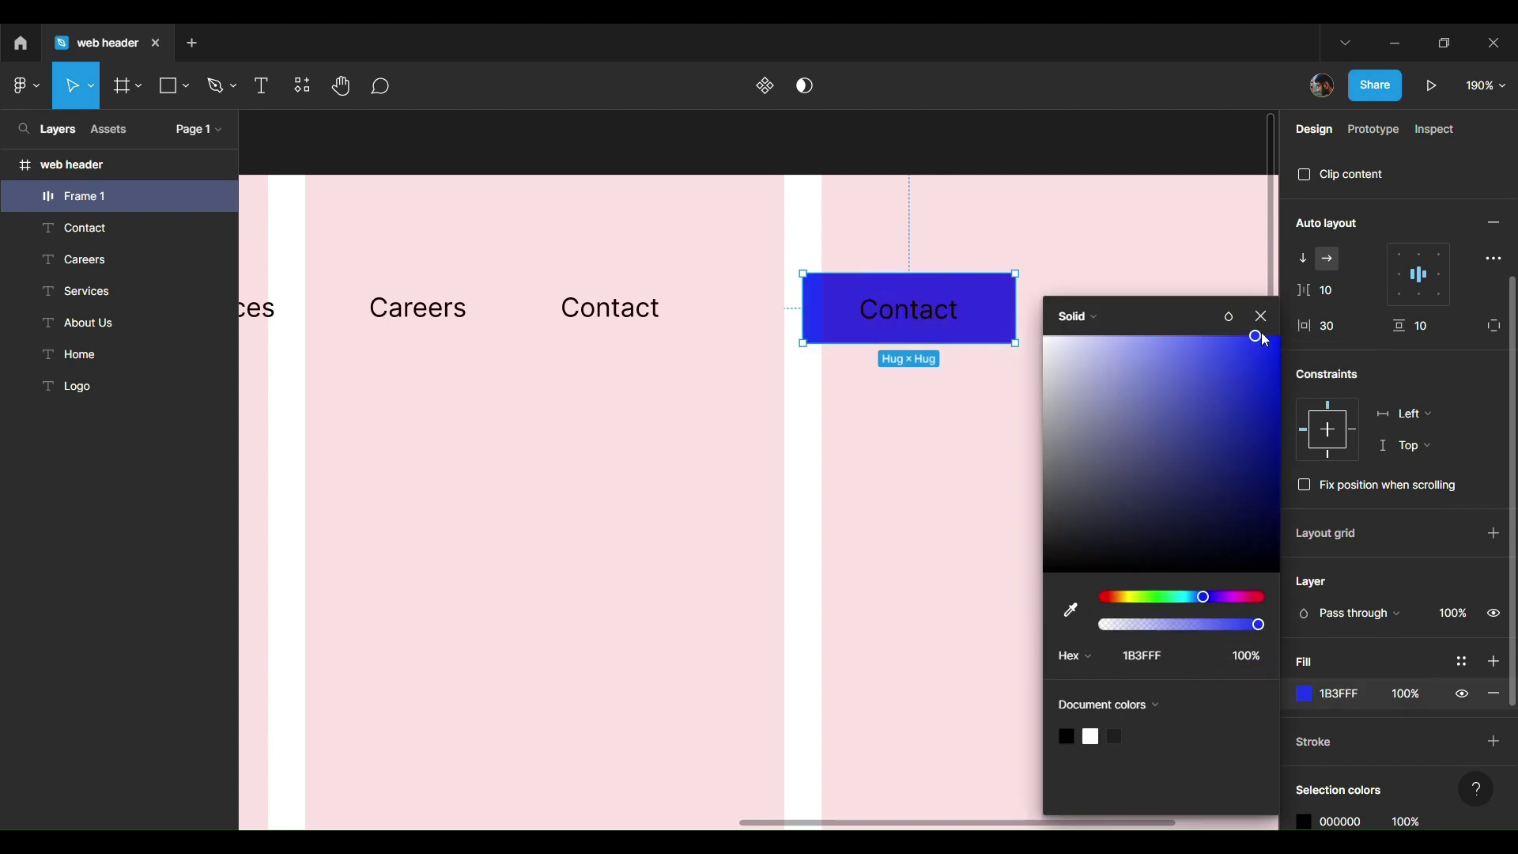
pyautogui.click(1262, 316)
# Step: Round the blue button to a 100 corner radius and nudge it right
pyautogui.scroll(3, 1438, 340)
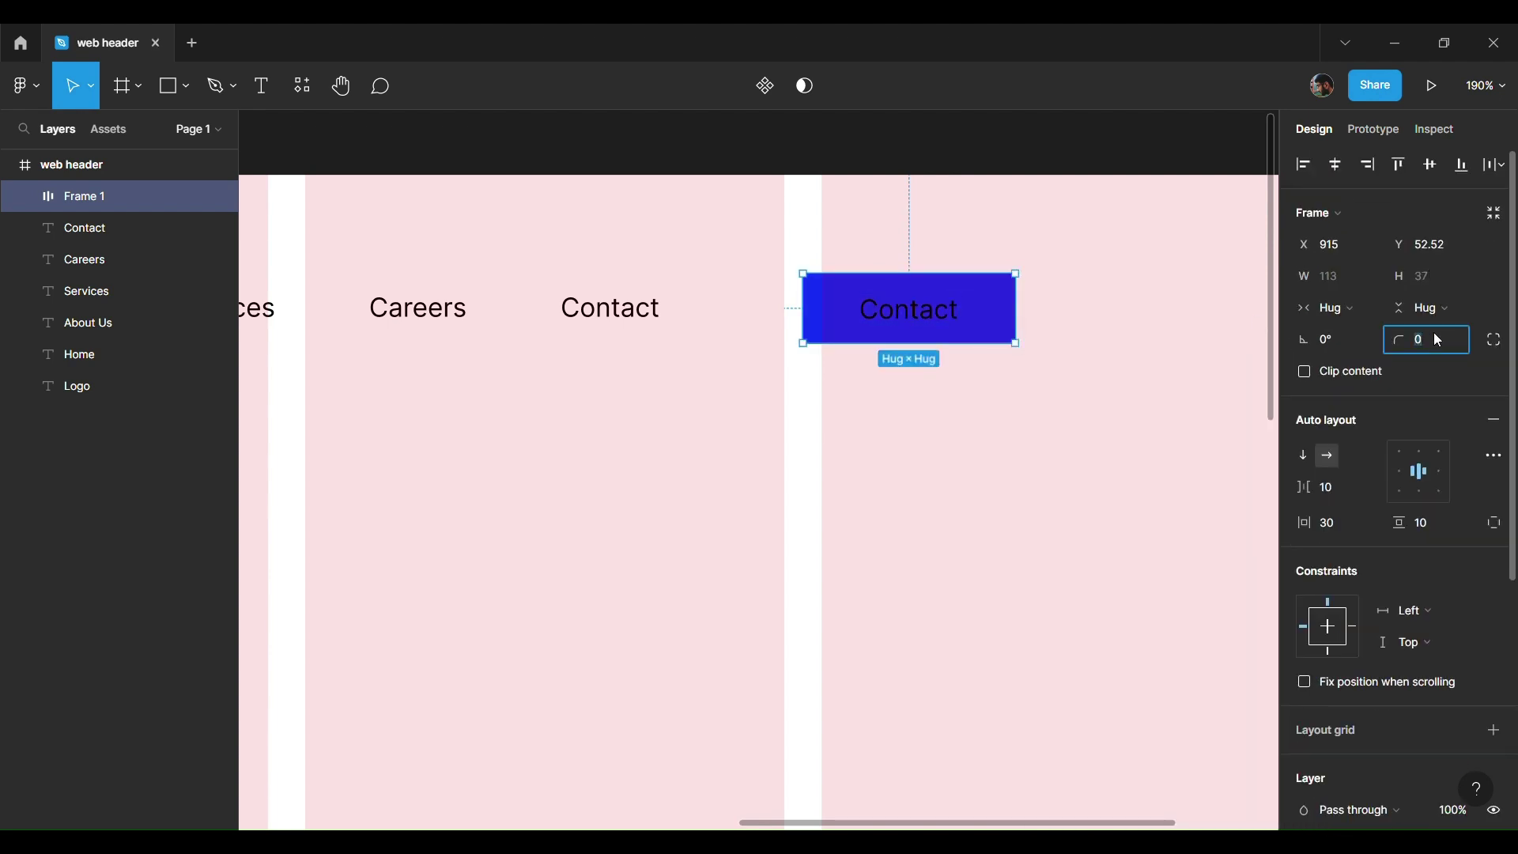
pyautogui.click(1438, 340)
pyautogui.write('100')
pyautogui.press('Return')
pyautogui.moveTo(964, 325)
pyautogui.mouseDown()
pyautogui.moveTo(1139, 321)
pyautogui.moveTo(983, 313)
pyautogui.moveTo(1009, 311)
pyautogui.mouseUp()
pyautogui.scroll(-5, 1146, 316)
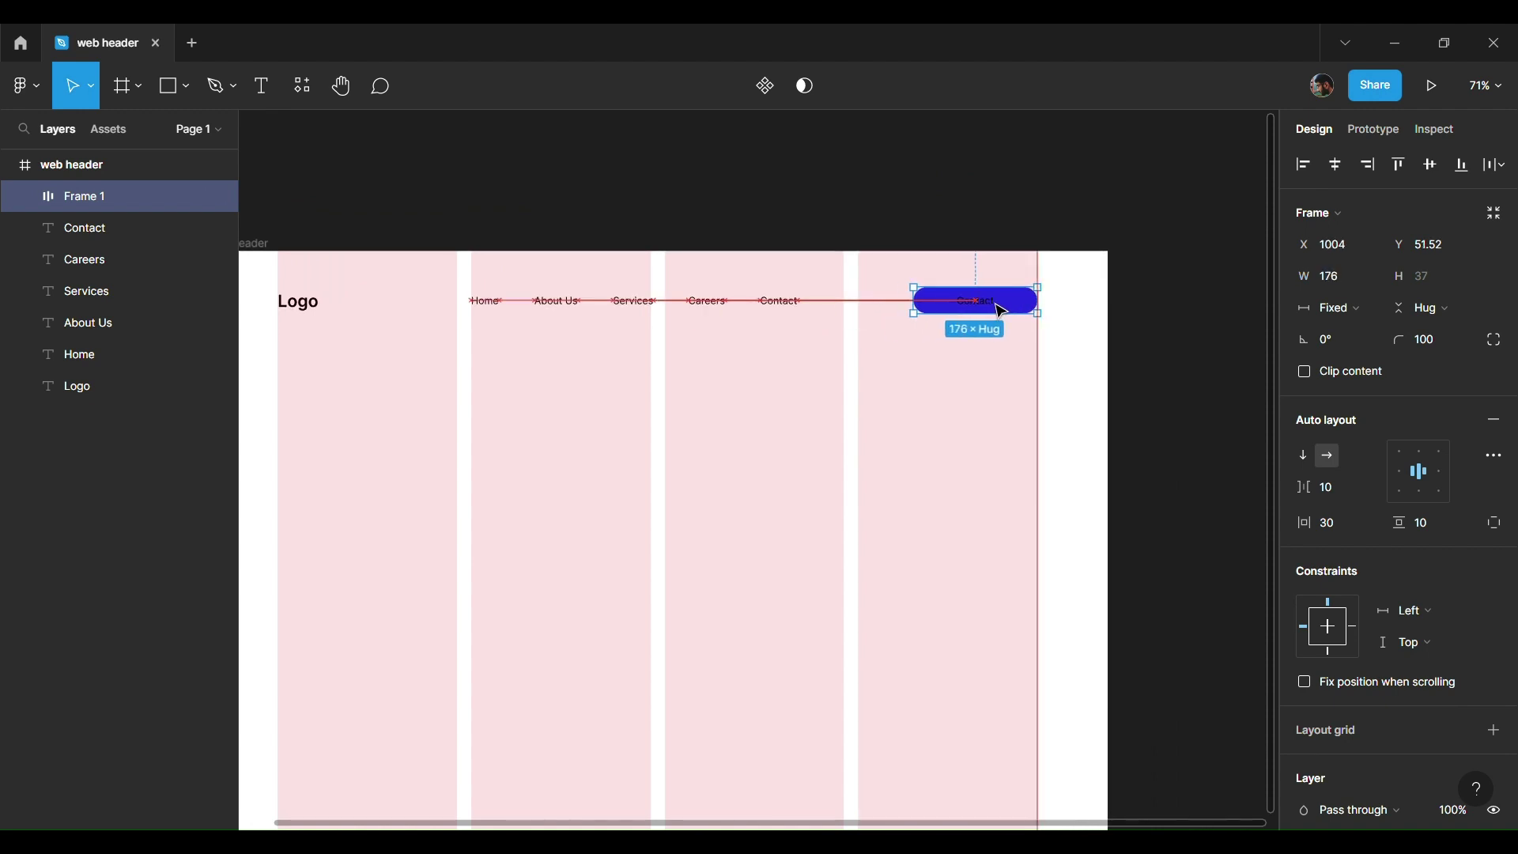
pyautogui.scroll(5, 1020, 311)
pyautogui.scroll(-3, 1021, 312)
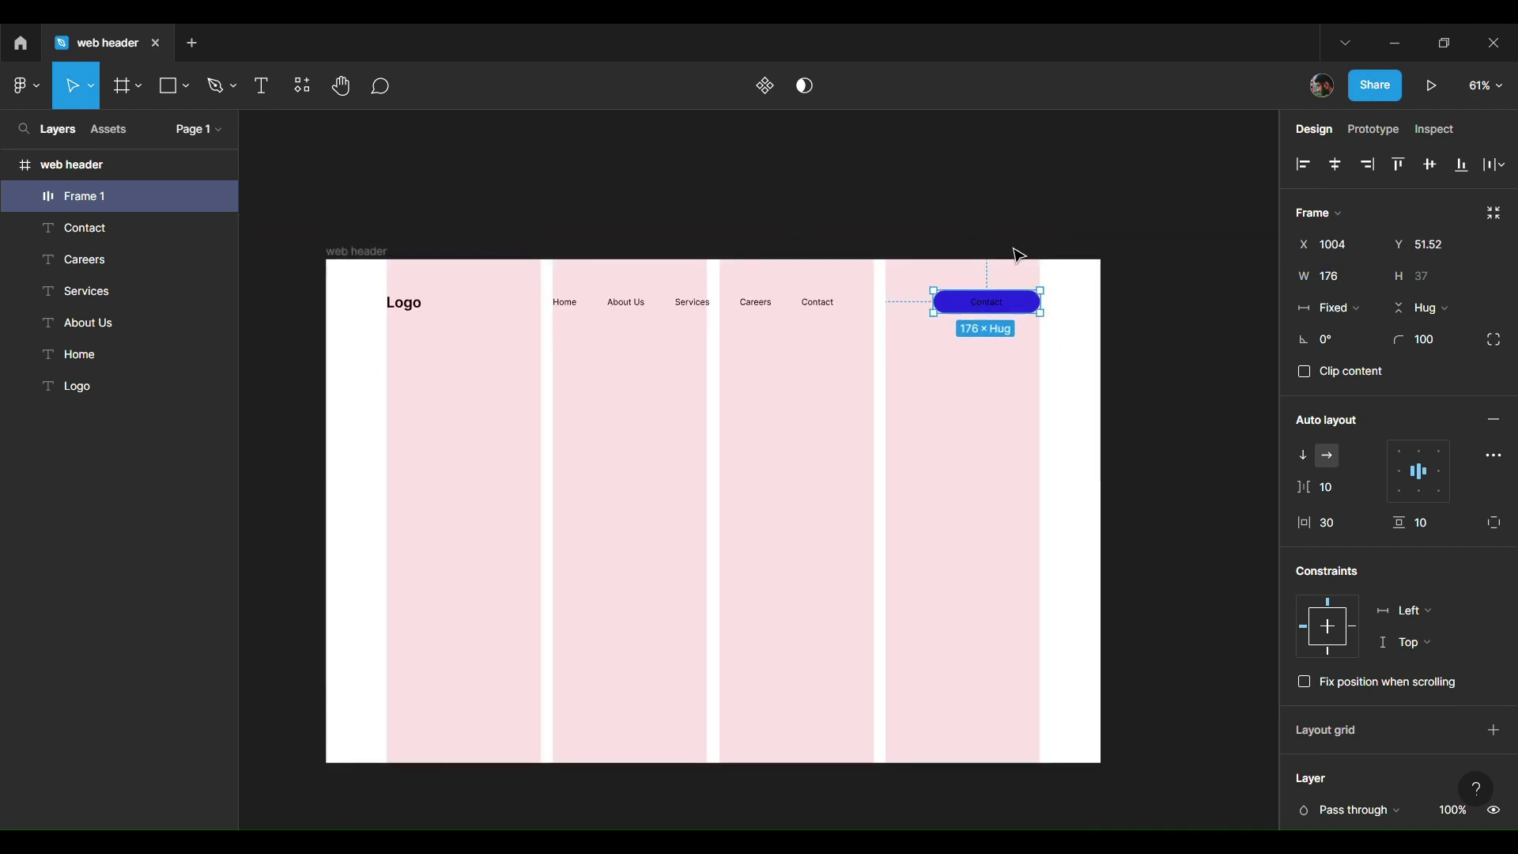
pyautogui.scroll(-2, 1018, 255)
# Step: Group and then ungroup the five nav text links
pyautogui.click(963, 345)
pyautogui.moveTo(963, 345); pyautogui.dragTo(586, 309)
pyautogui.hotkey('ctrl', 'g')
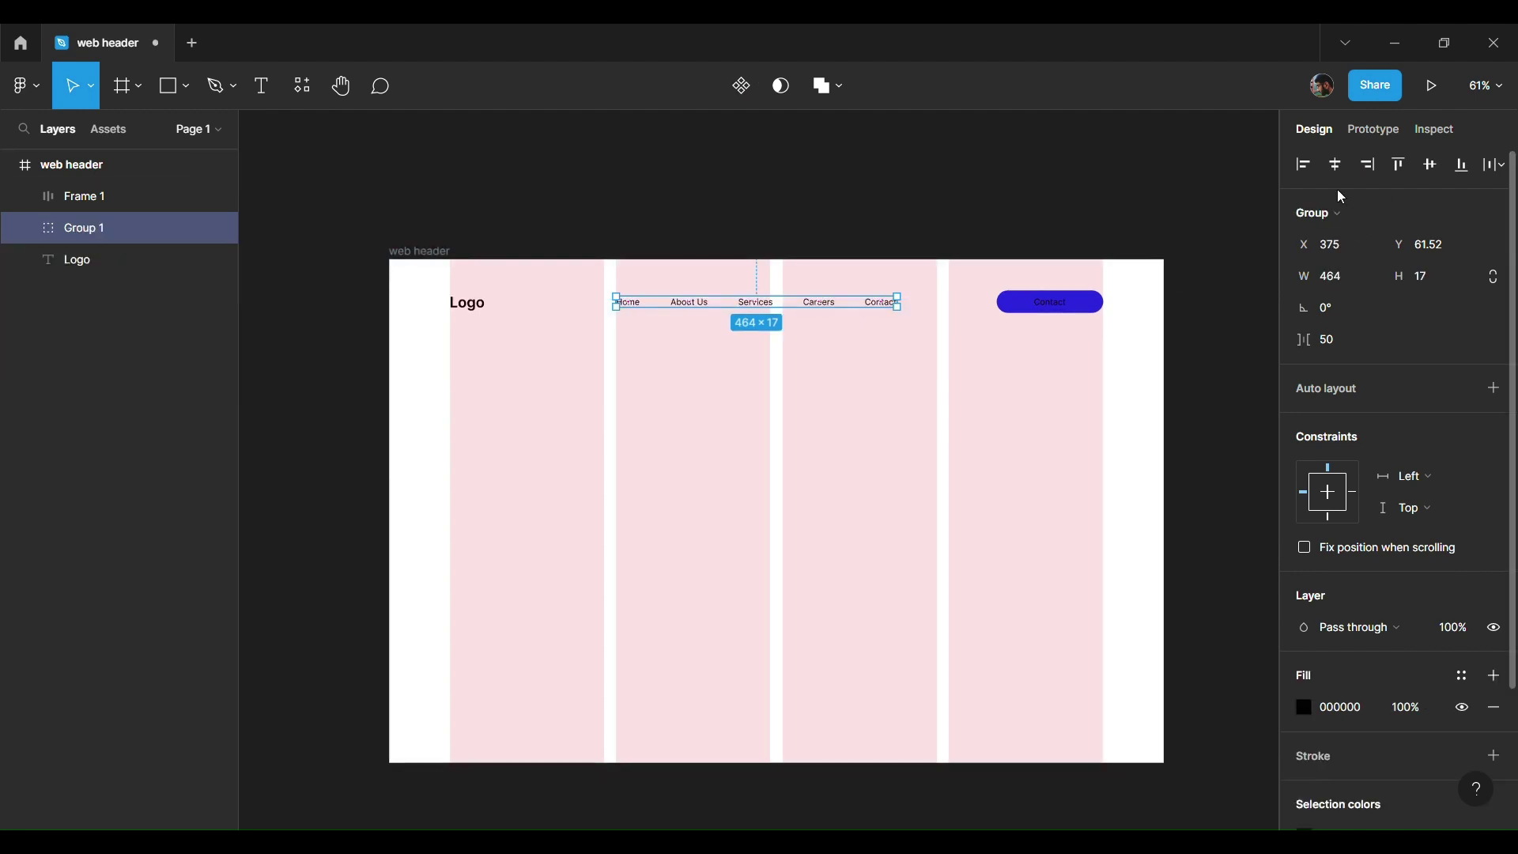
pyautogui.rightClick(899, 308)
pyautogui.click(929, 492)
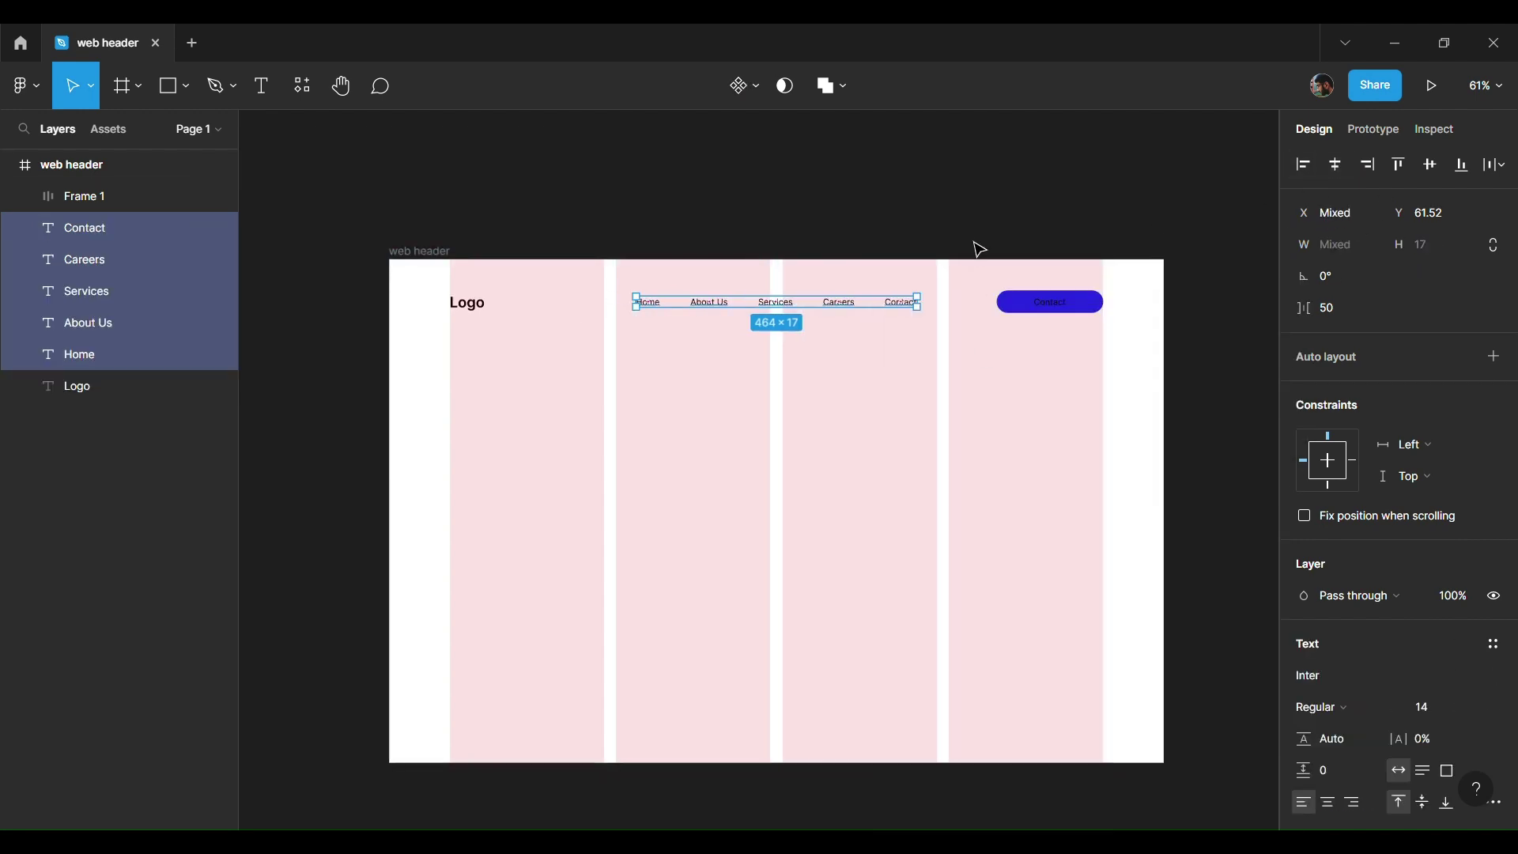
pyautogui.click(979, 248)
# Step: Make the button's label text white
pyautogui.hscroll(1, 979, 248)
pyautogui.click(990, 302)
pyautogui.doubleClick(990, 301)
pyautogui.click(1306, 682)
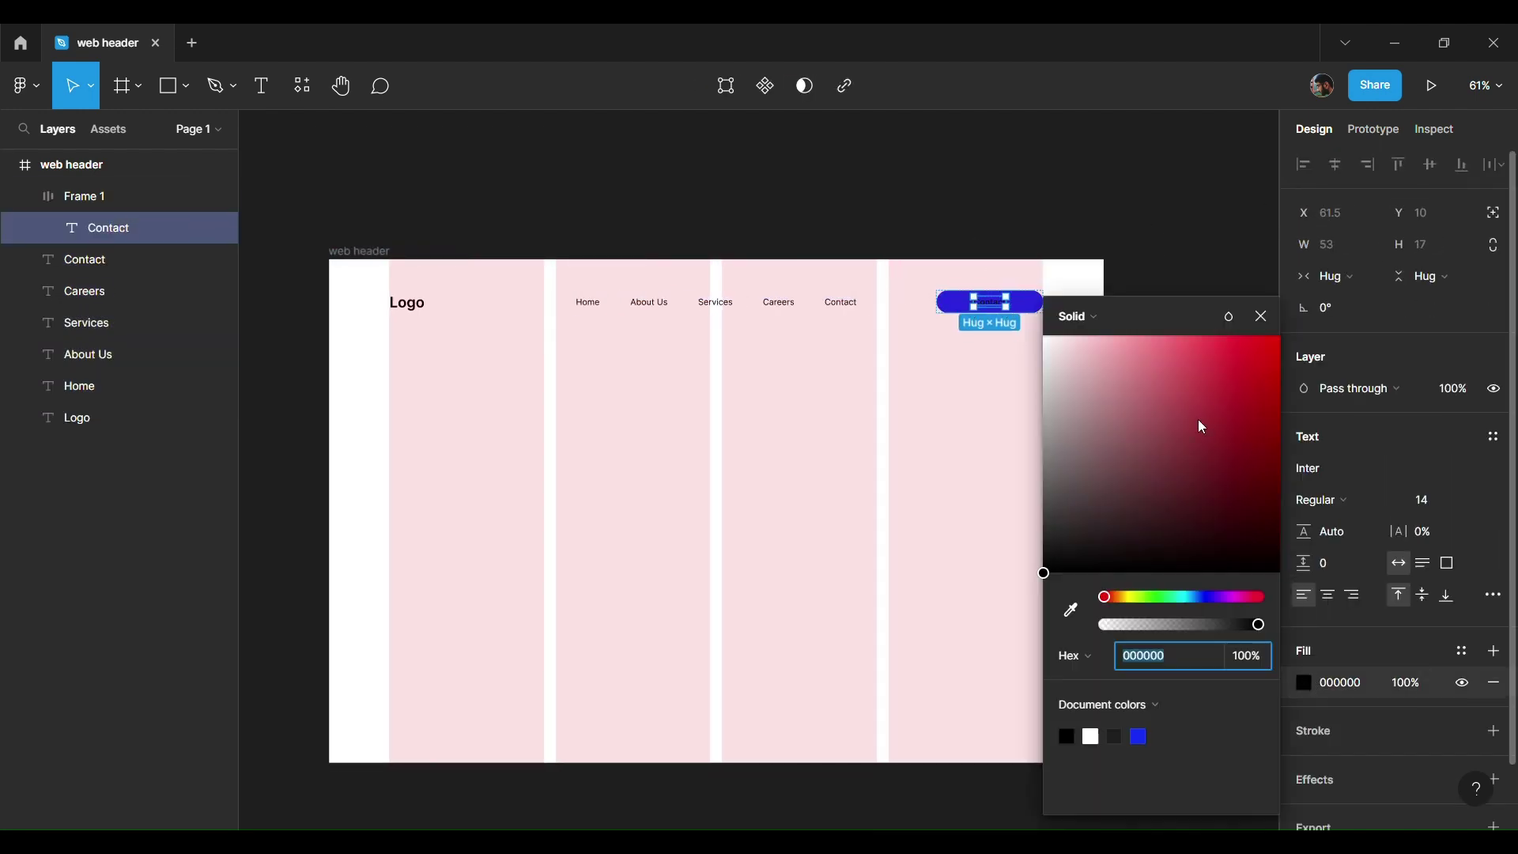
pyautogui.click(1116, 264)
# Step: Retype the label as 'Register' in Medium weight, correcting its spelling
pyautogui.keyDown('ctrl'); pyautogui.scroll(3, 1099, 305); pyautogui.keyUp('ctrl')
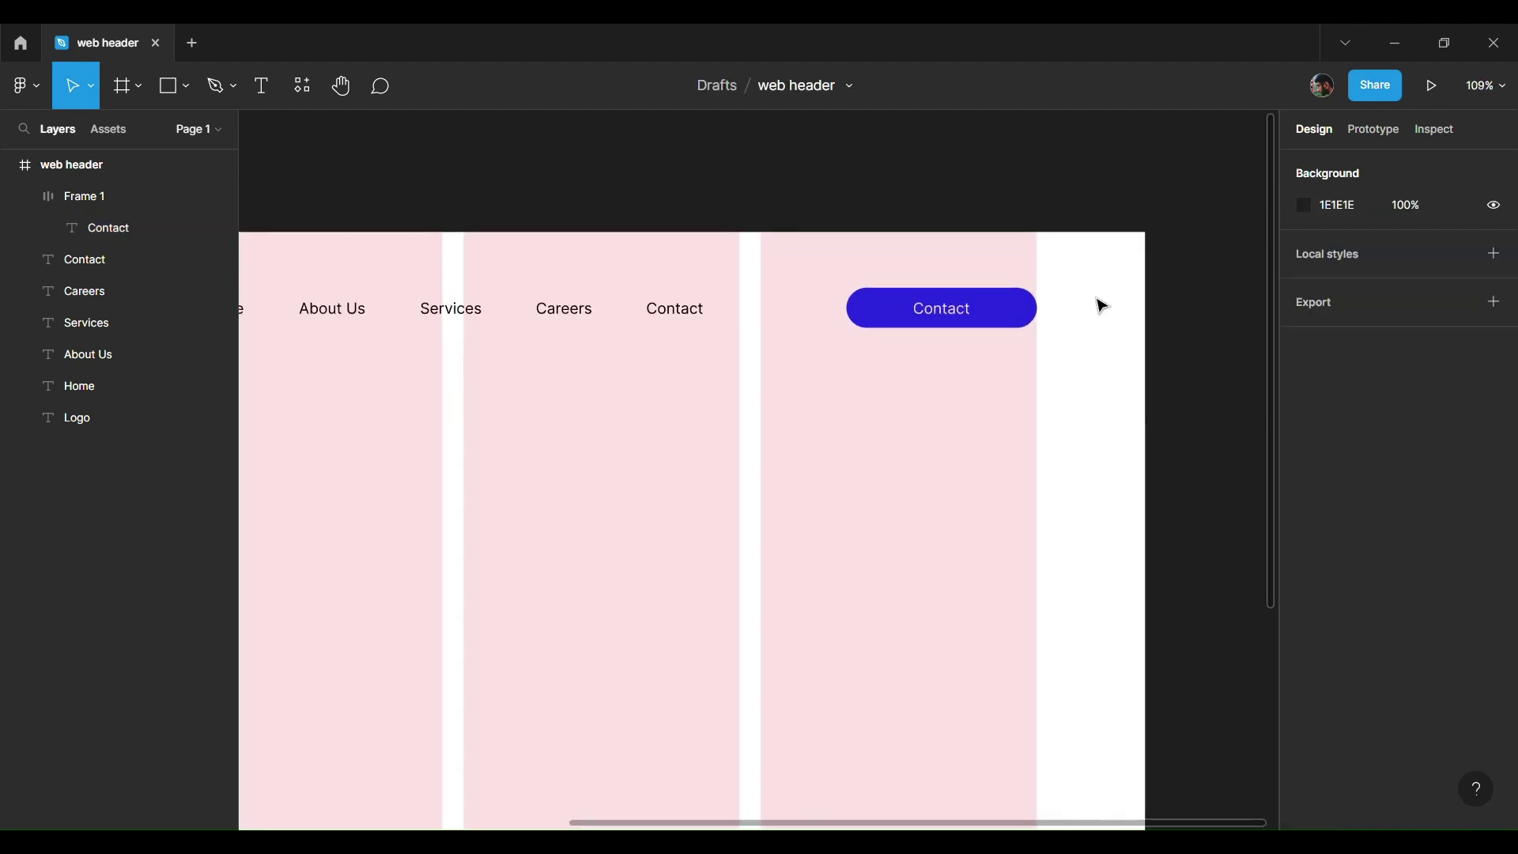
pyautogui.doubleClick(973, 312)
pyautogui.write('Reegister')
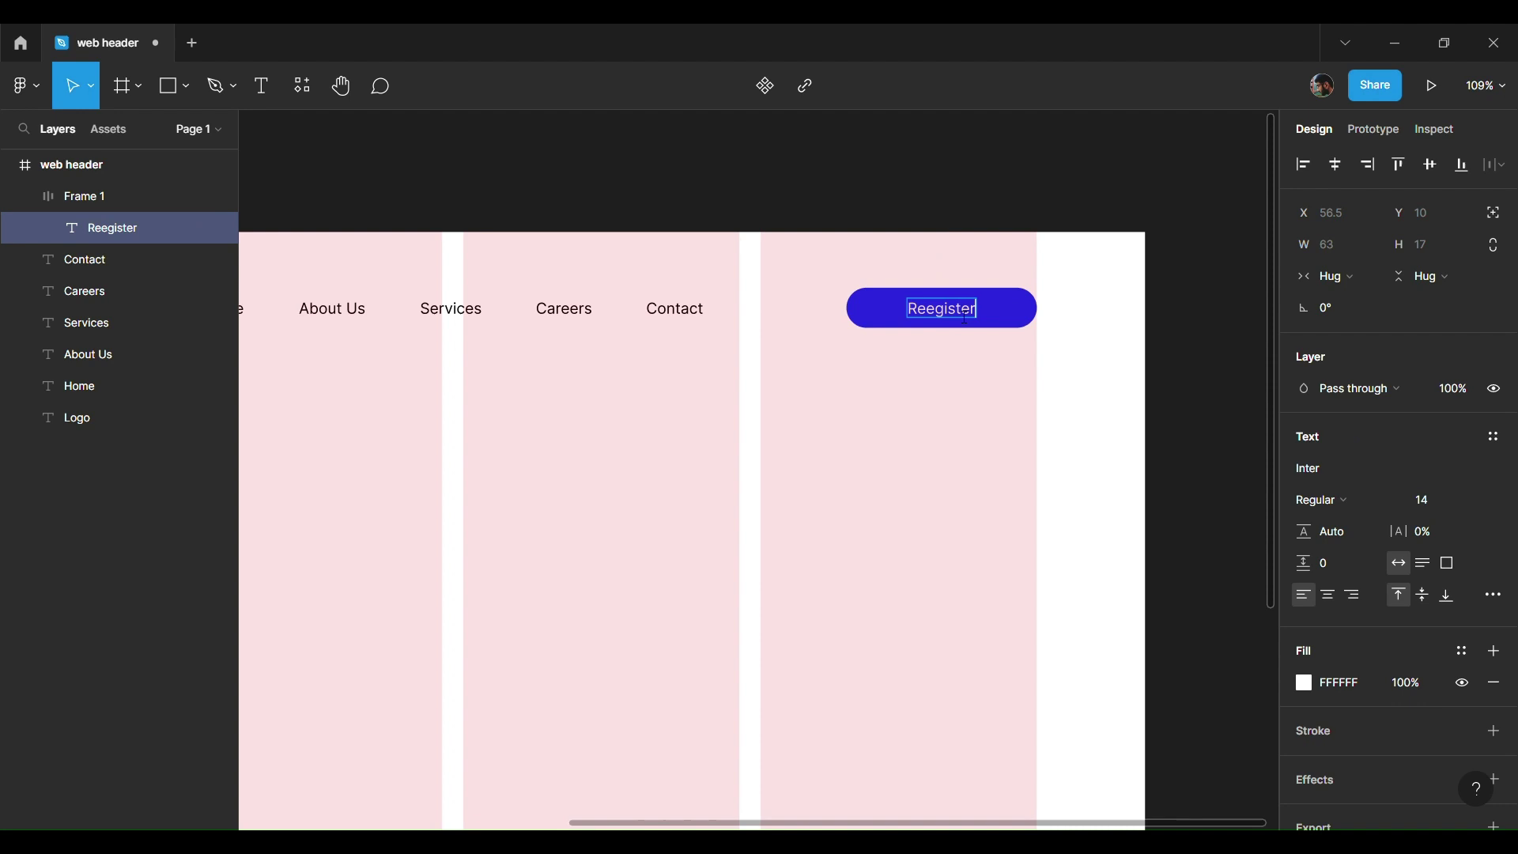
pyautogui.press('Escape')
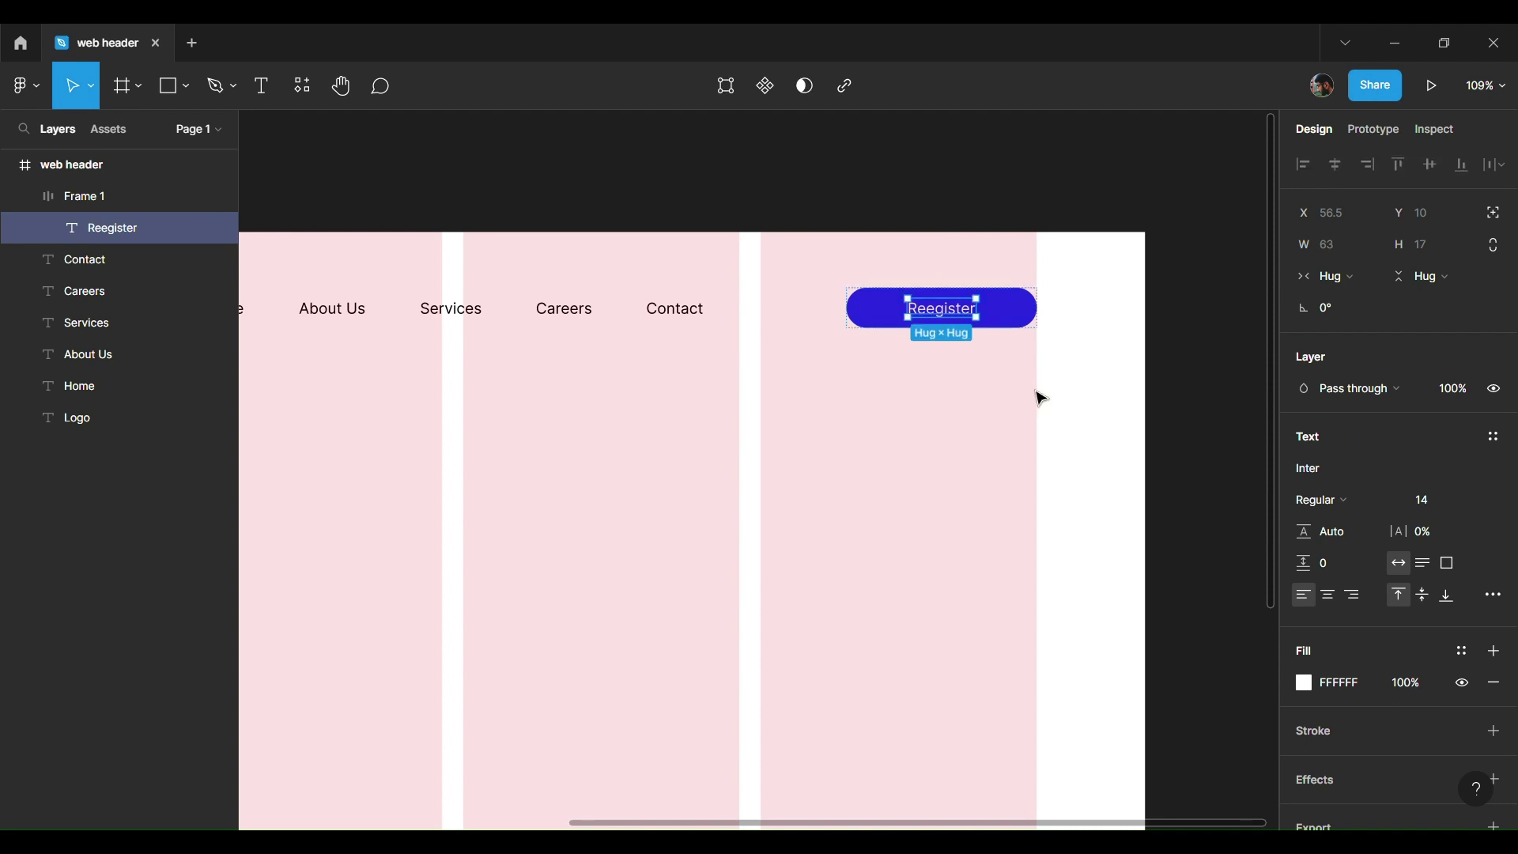
pyautogui.click(1345, 500)
pyautogui.click(1339, 434)
pyautogui.doubleClick(945, 309)
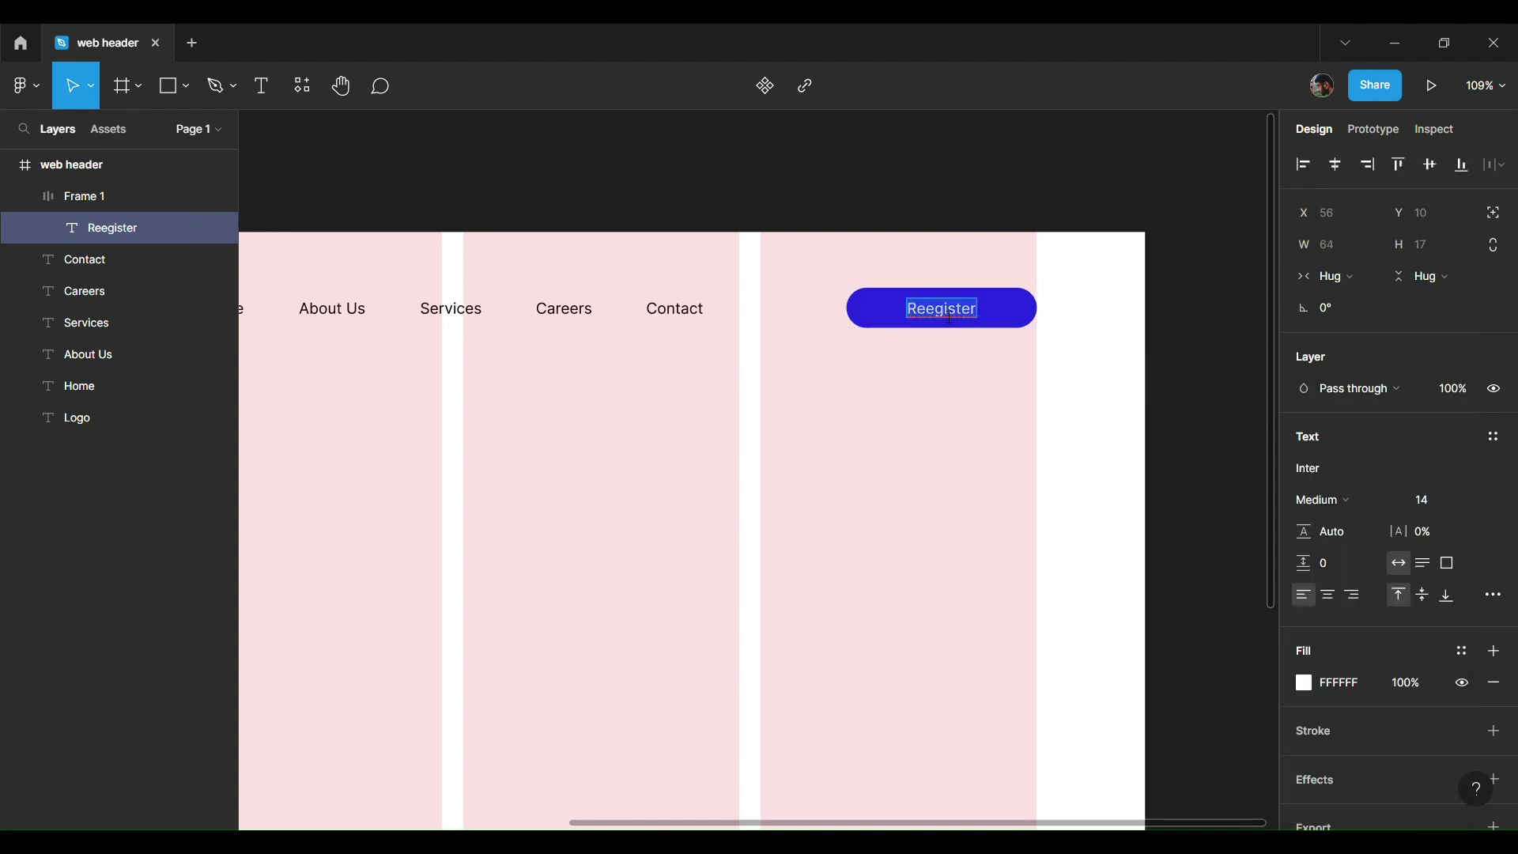
pyautogui.rightClick(942, 307)
pyautogui.click(972, 321)
pyautogui.press('Escape')
pyautogui.click(1028, 388)
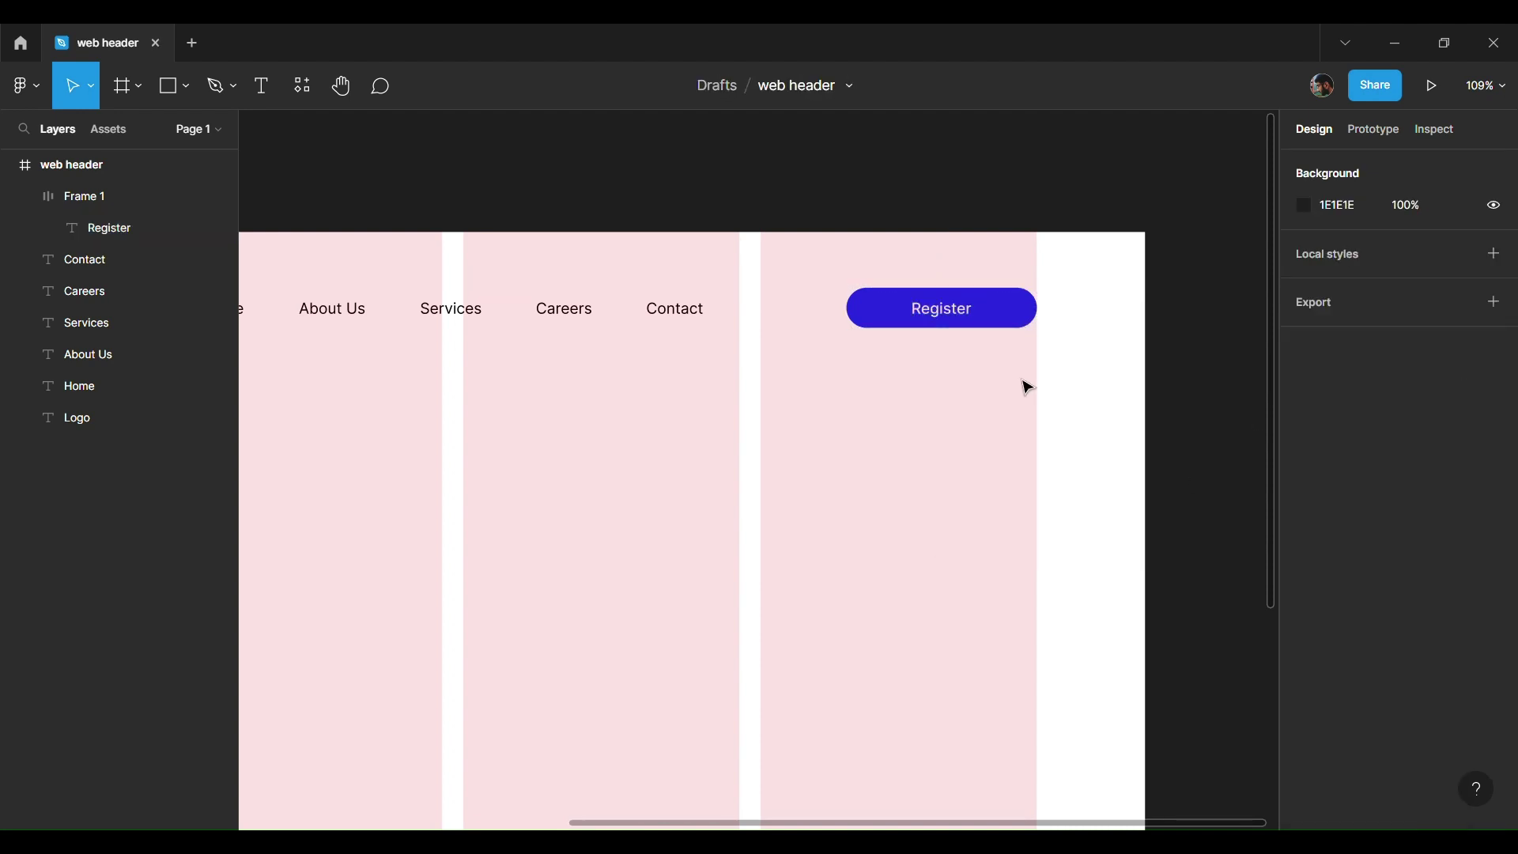
# Step: Draw a new text box below the logo
pyautogui.keyDown('ctrl'); pyautogui.scroll(-5, 997, 395); pyautogui.keyUp('ctrl')
pyautogui.keyDown('ctrl'); pyautogui.scroll(2, 668, 443); pyautogui.keyUp('ctrl')
pyautogui.keyDown('ctrl'); pyautogui.scroll(2, 669, 445); pyautogui.keyUp('ctrl')
pyautogui.hscroll(2, 670, 447)
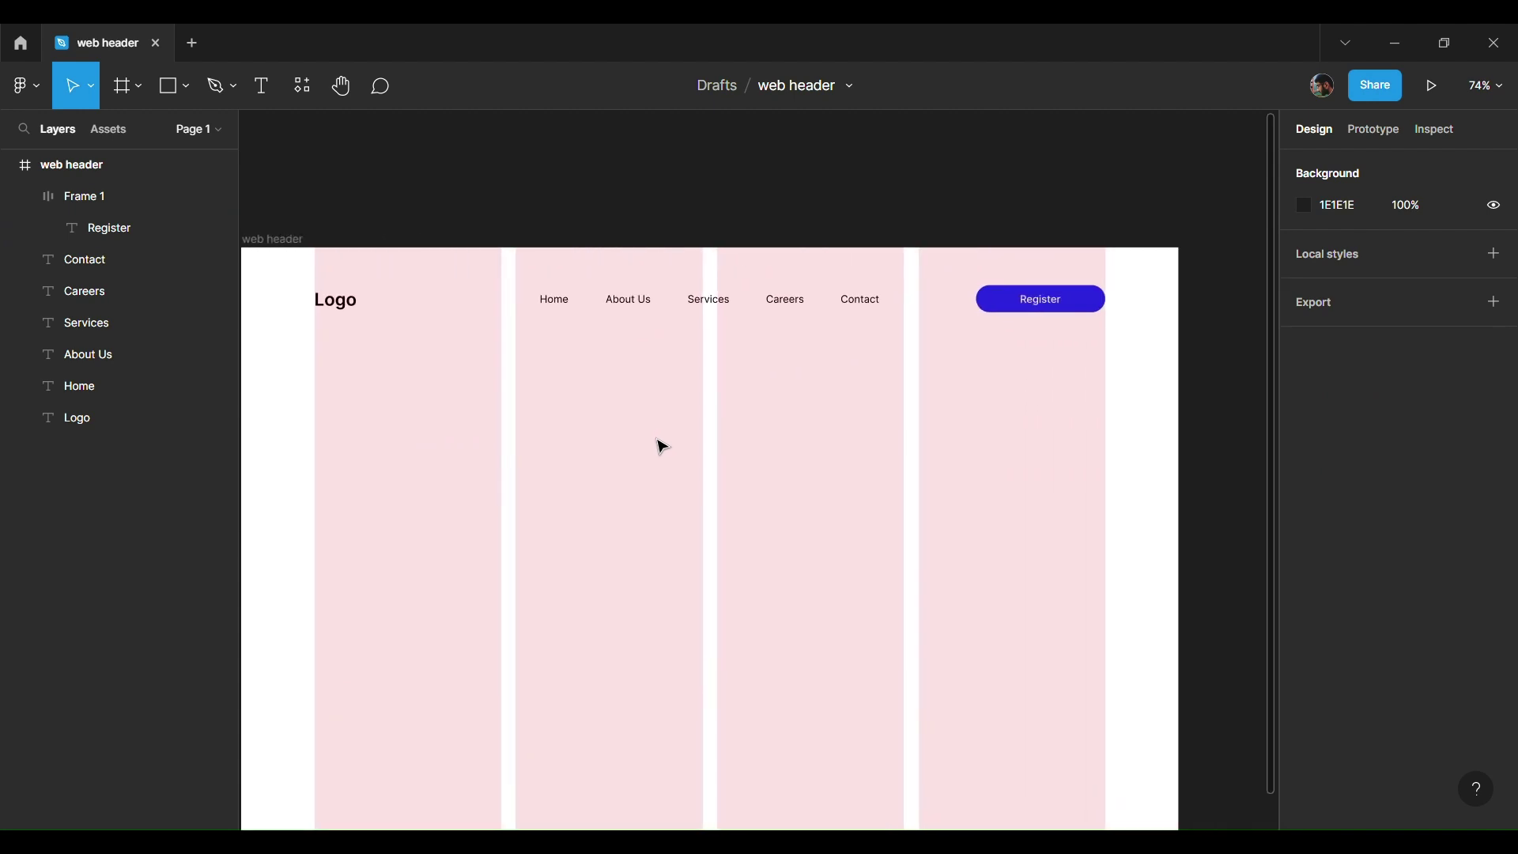
pyautogui.press('t')
pyautogui.moveTo(315, 401)
pyautogui.mouseDown()
pyautogui.moveTo(597, 495)
pyautogui.moveTo(910, 471)
pyautogui.moveTo(703, 480)
pyautogui.mouseUp()
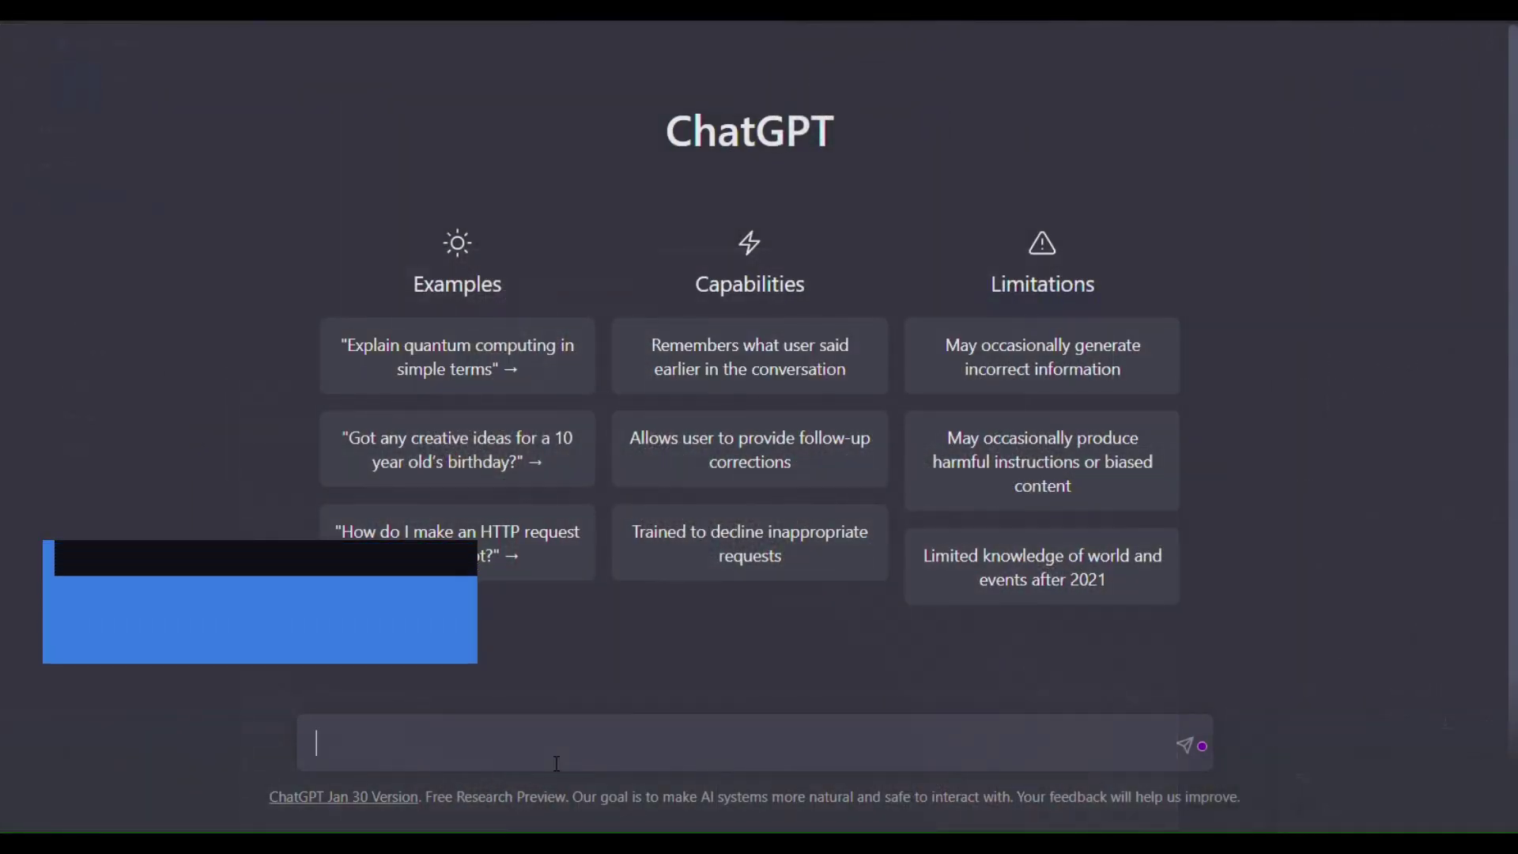
# Step: Ask ChatGPT to 'Create a web header title and description' and select the suggested title
pyautogui.write('Create a web header title and des')
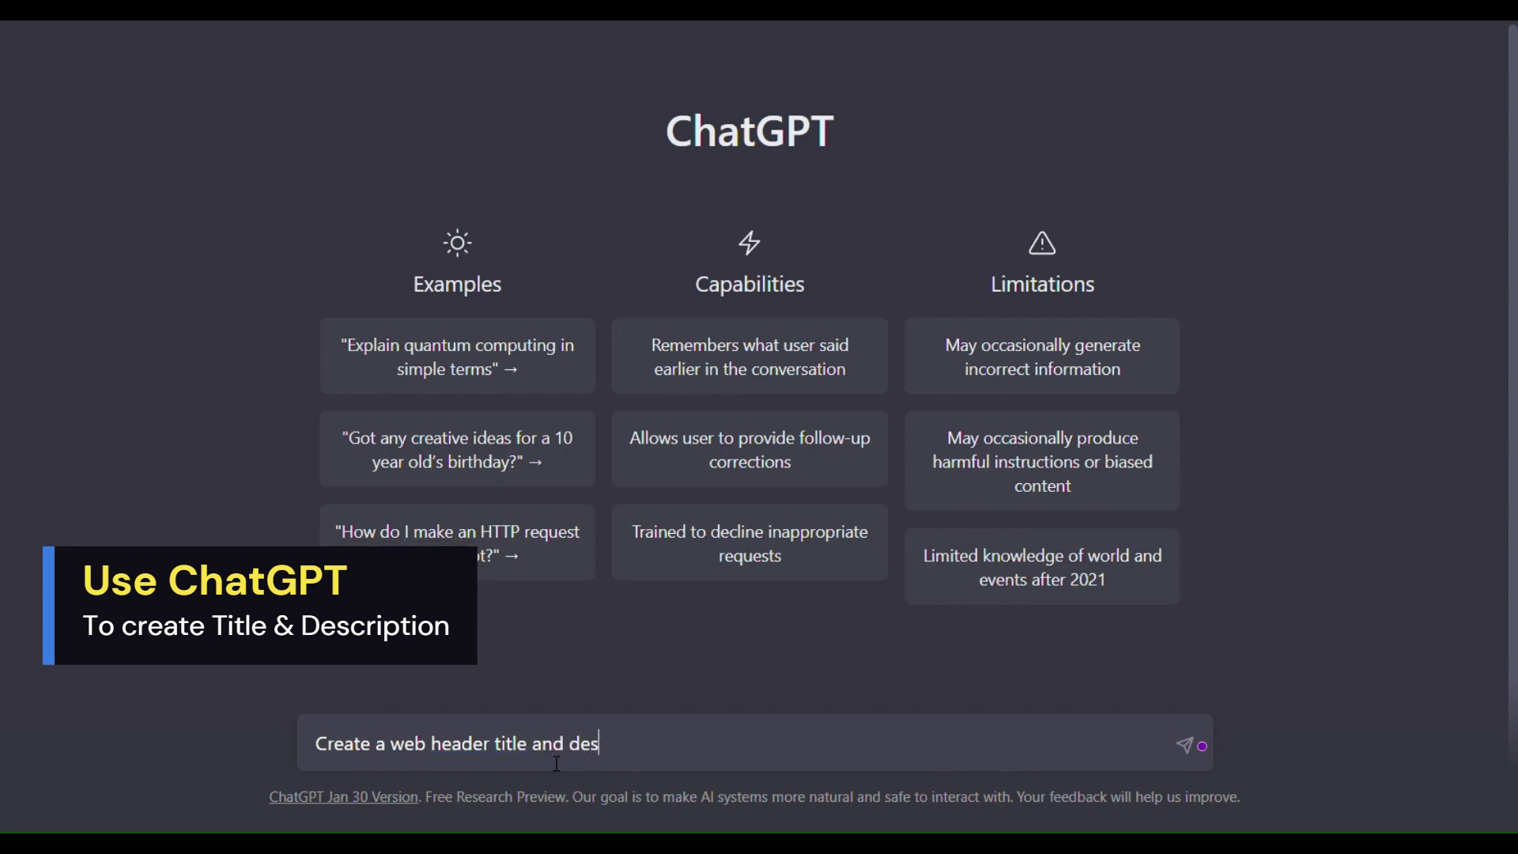
pyautogui.write('cription')
pyautogui.press('Return')
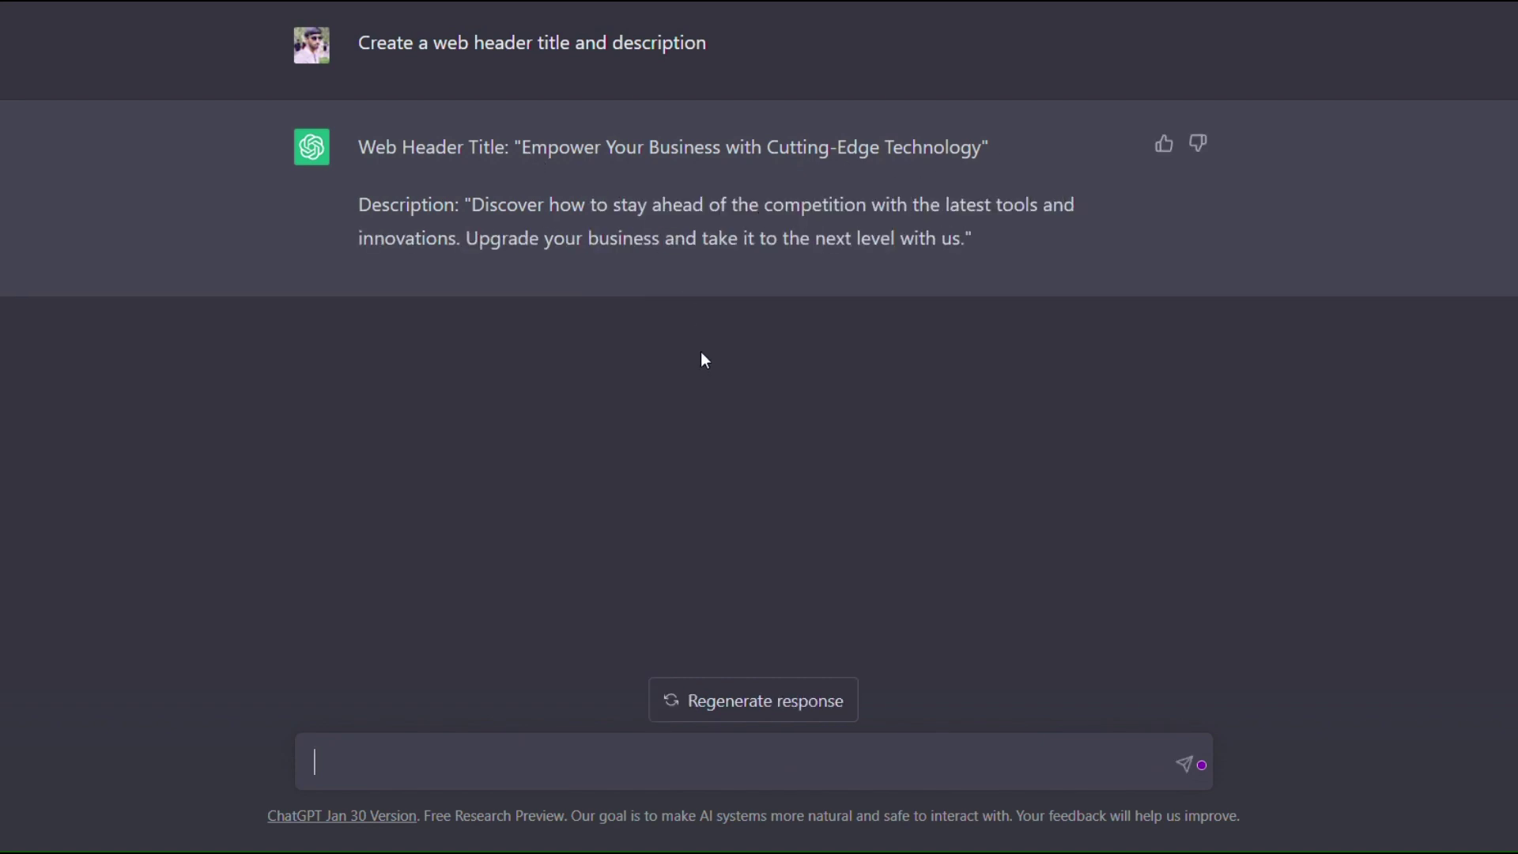
pyautogui.moveTo(522, 156); pyautogui.dragTo(977, 166)
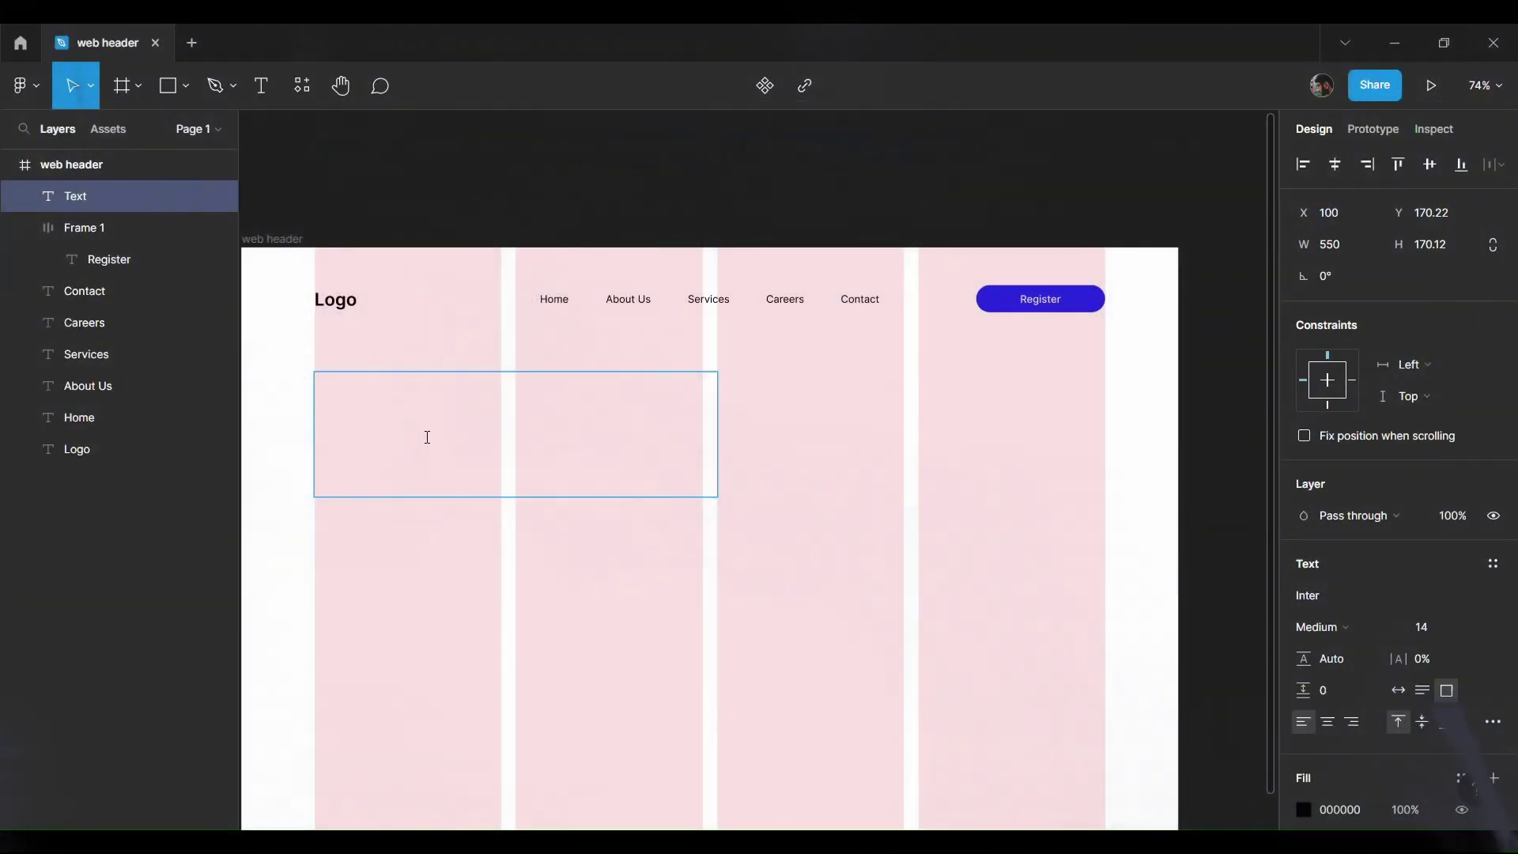
# Step: Paste the title 'Empower Your Business with Cutting-Edge Technology' into the text box and widen it
pyautogui.write('Empower Your Business with Cutting-Edge Technology')
pyautogui.click(1446, 633)
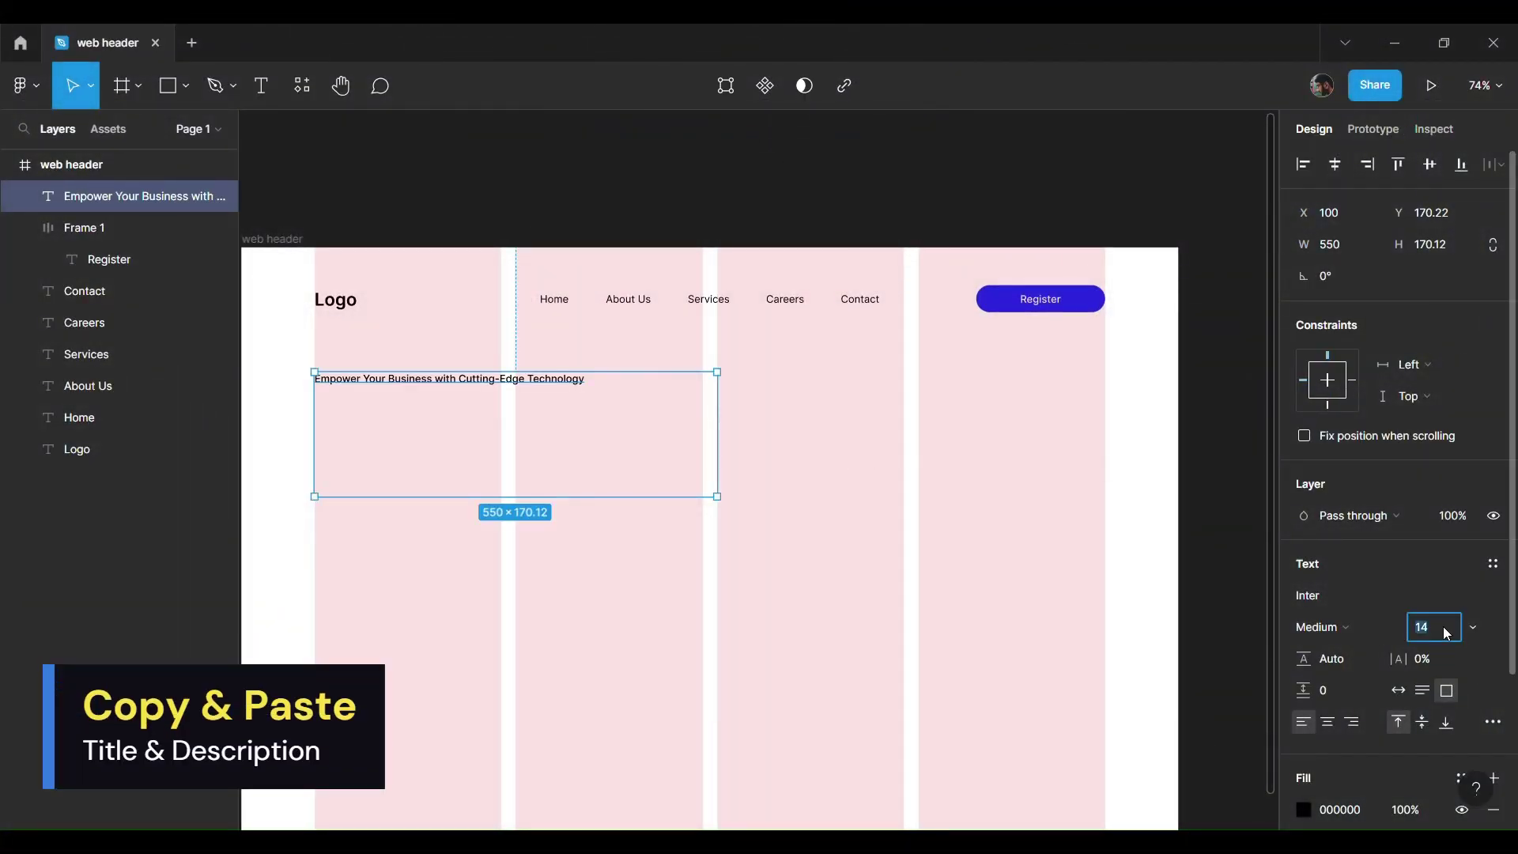
pyautogui.write('40')
pyautogui.press('Return')
pyautogui.moveTo(717, 451)
pyautogui.mouseDown()
pyautogui.moveTo(882, 460)
pyautogui.moveTo(729, 470)
pyautogui.moveTo(783, 471)
pyautogui.mouseUp()
pyautogui.scroll(-5, 728, 470)
# Step: Make the heading Bold at size 44, with its box resized to 550 wide
pyautogui.click(1328, 627)
pyautogui.click(1336, 461)
pyautogui.scroll(3, 720, 463)
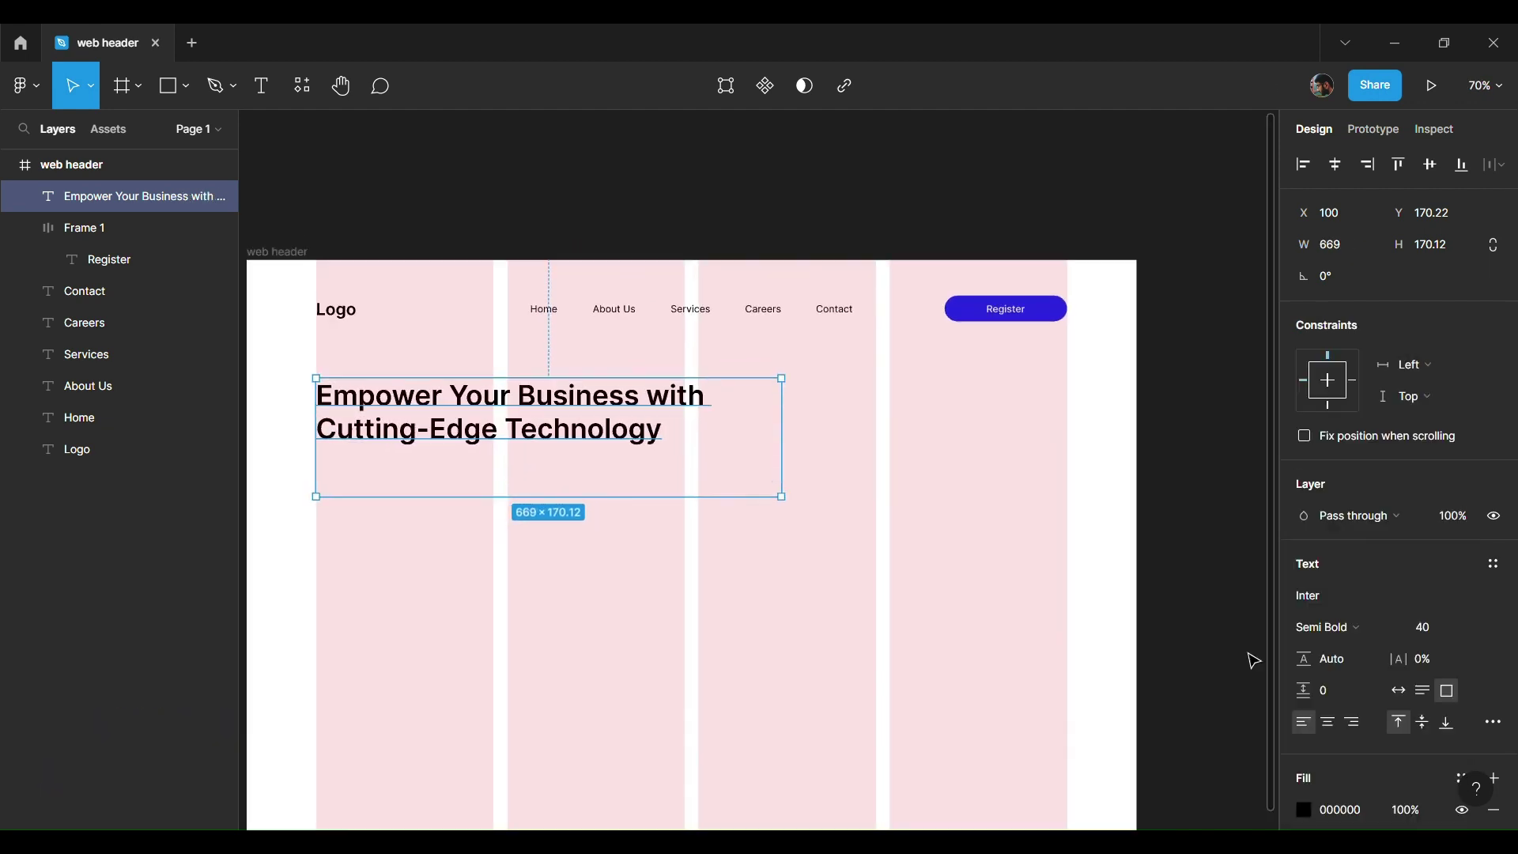
pyautogui.click(1443, 632)
pyautogui.write('44')
pyautogui.press('Return')
pyautogui.moveTo(783, 484)
pyautogui.mouseDown()
pyautogui.moveTo(896, 484)
pyautogui.moveTo(712, 505)
pyautogui.mouseUp()
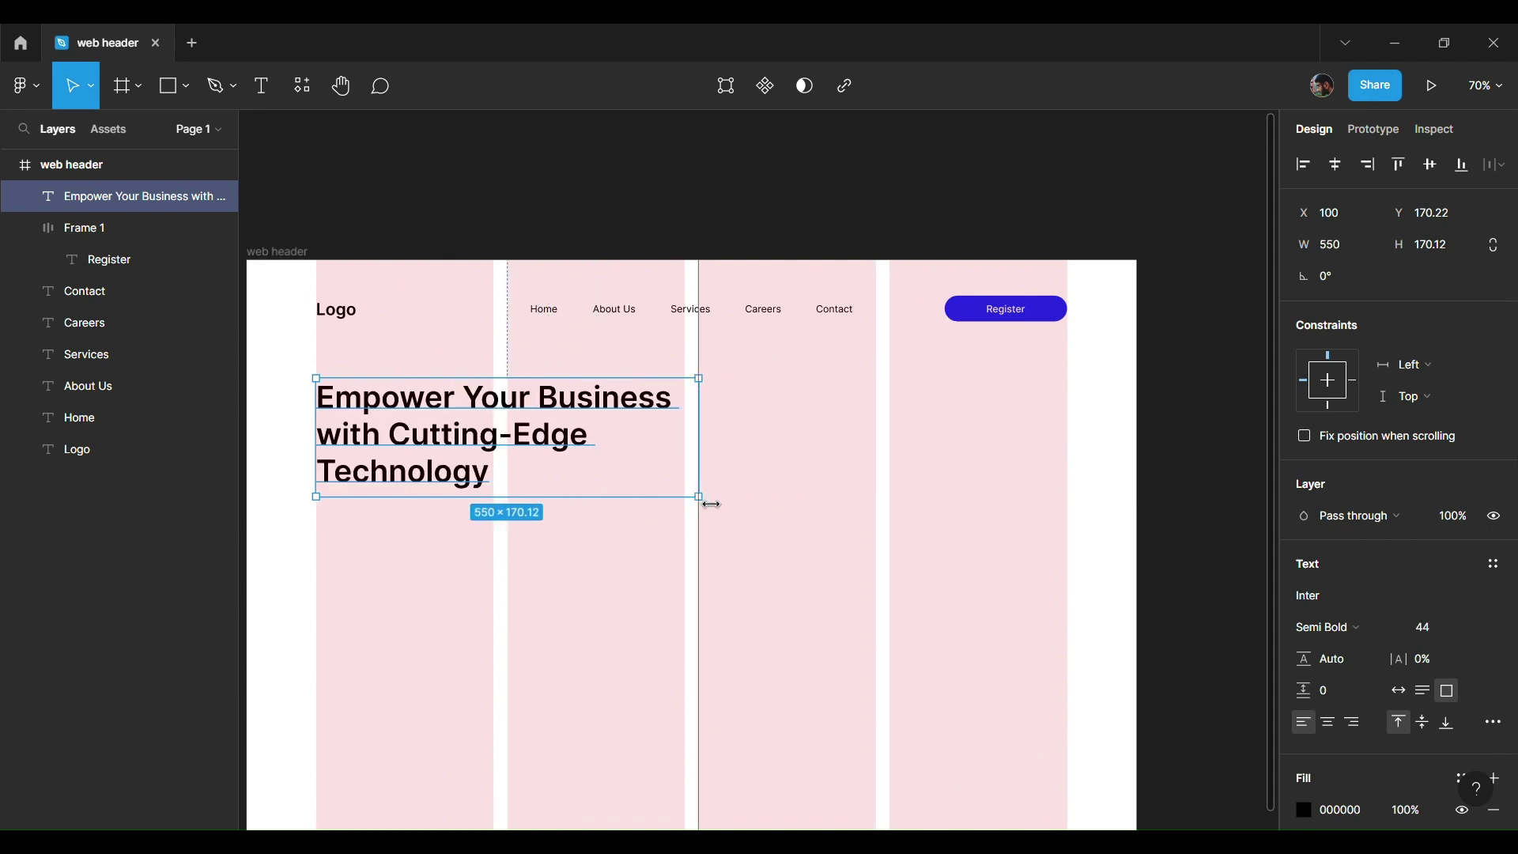
pyautogui.click(1329, 627)
pyautogui.click(1336, 482)
pyautogui.click(885, 480)
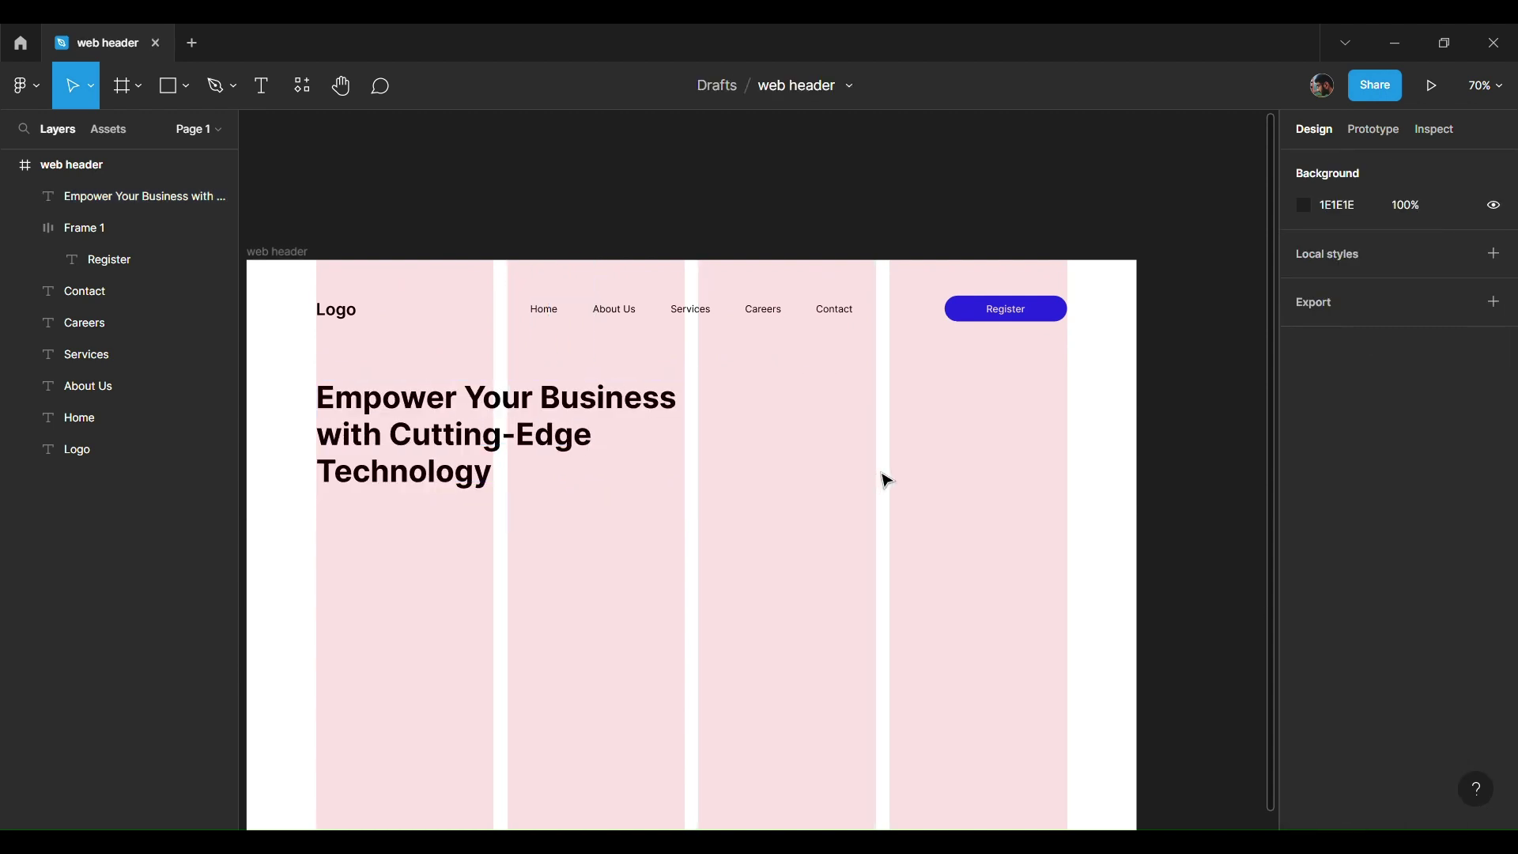
# Step: Duplicate the heading below itself and set the copy's font size to 16
pyautogui.click(587, 376)
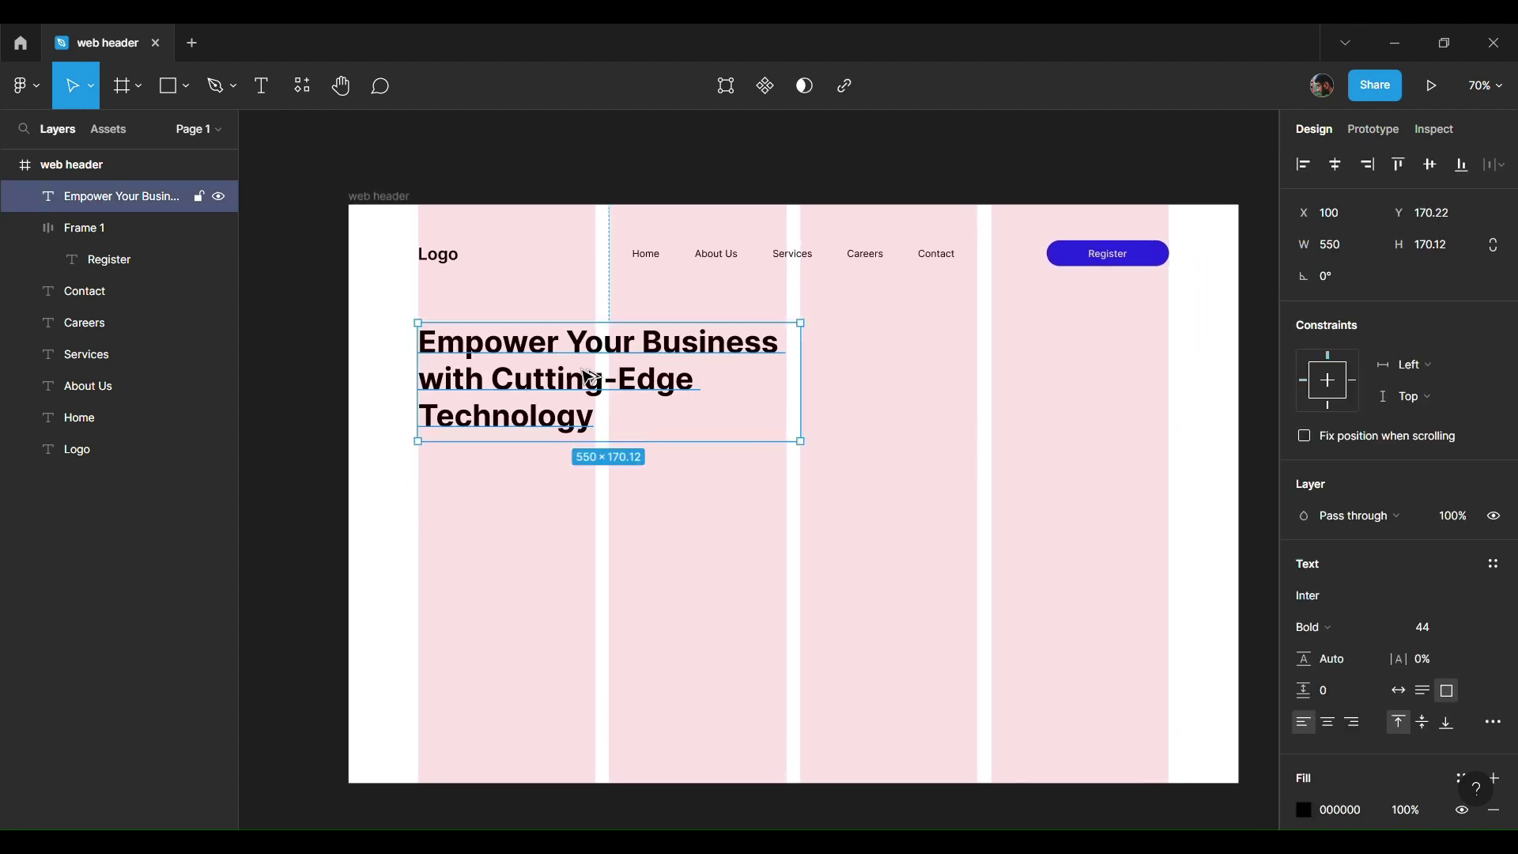
pyautogui.moveTo(587, 376); pyautogui.dragTo(587, 516)
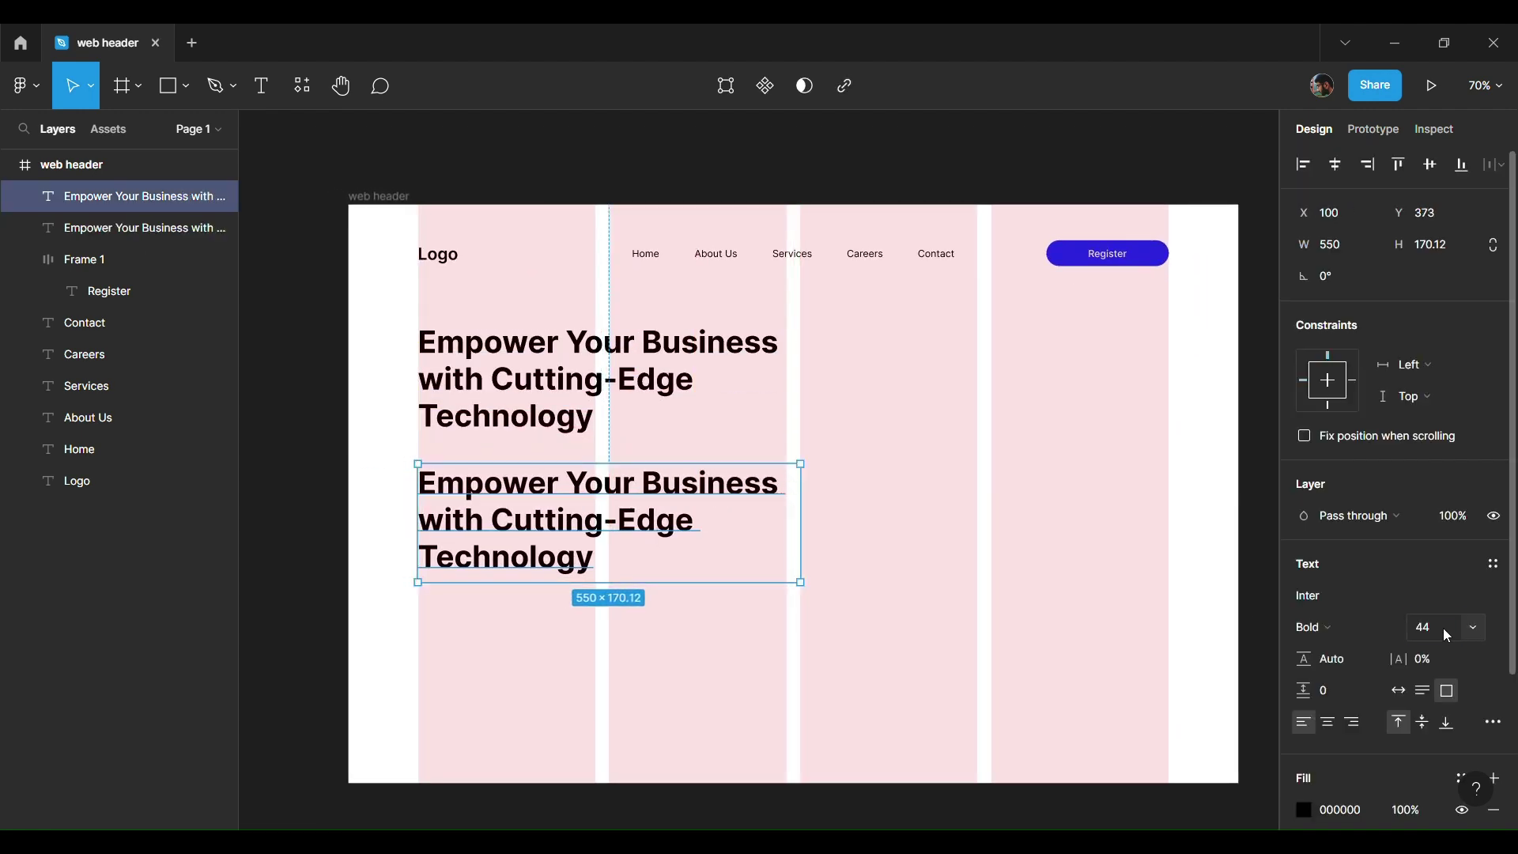
pyautogui.write('16')
pyautogui.press('Return')
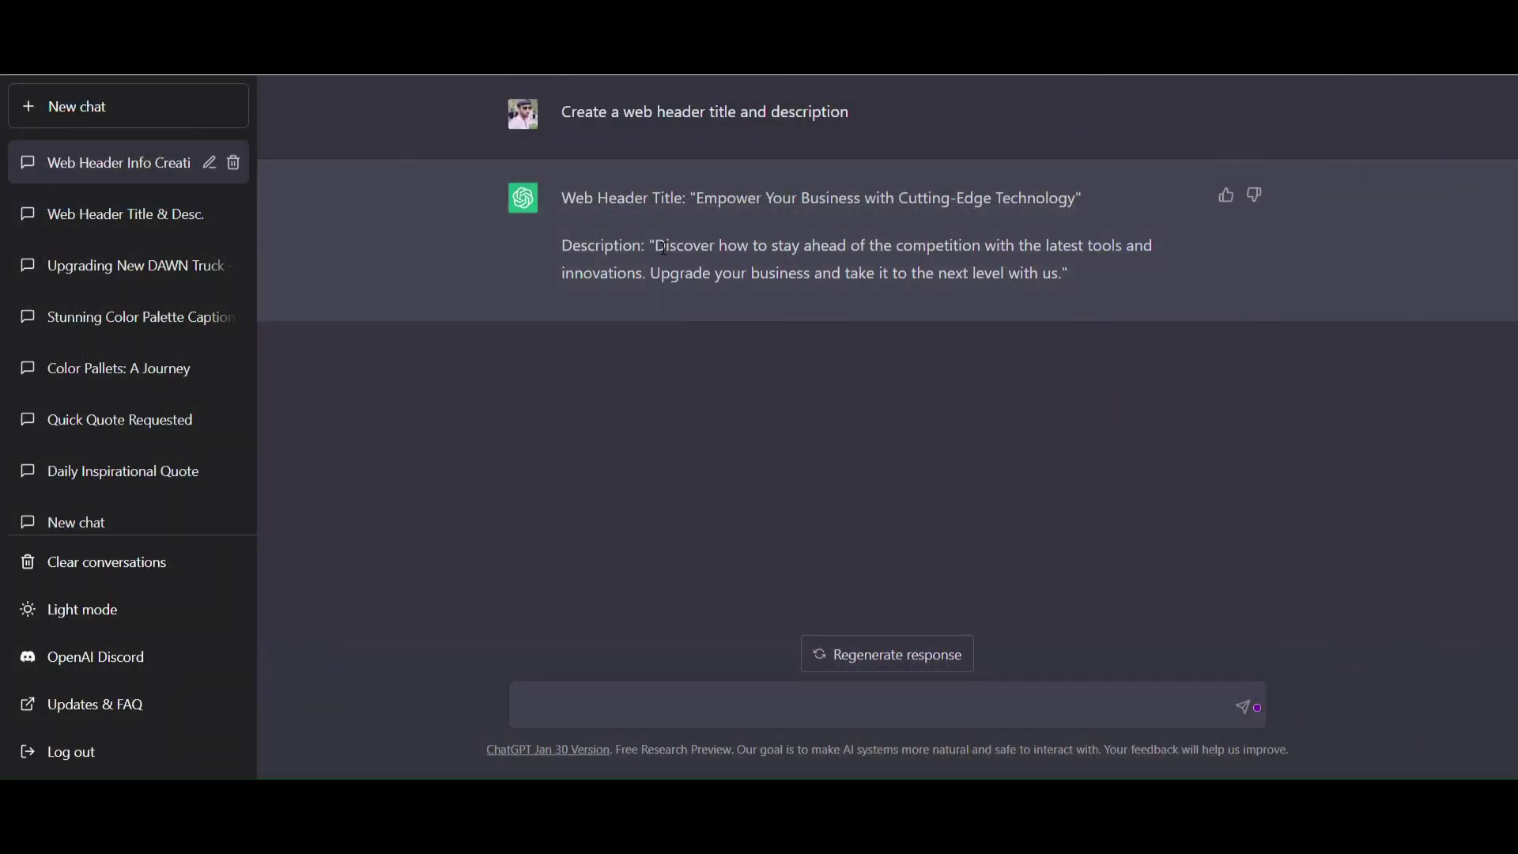
# Step: Fill the copy with the competition paragraph in Regular 16, with the box fitted to two lines
pyautogui.tripleClick(662, 248)
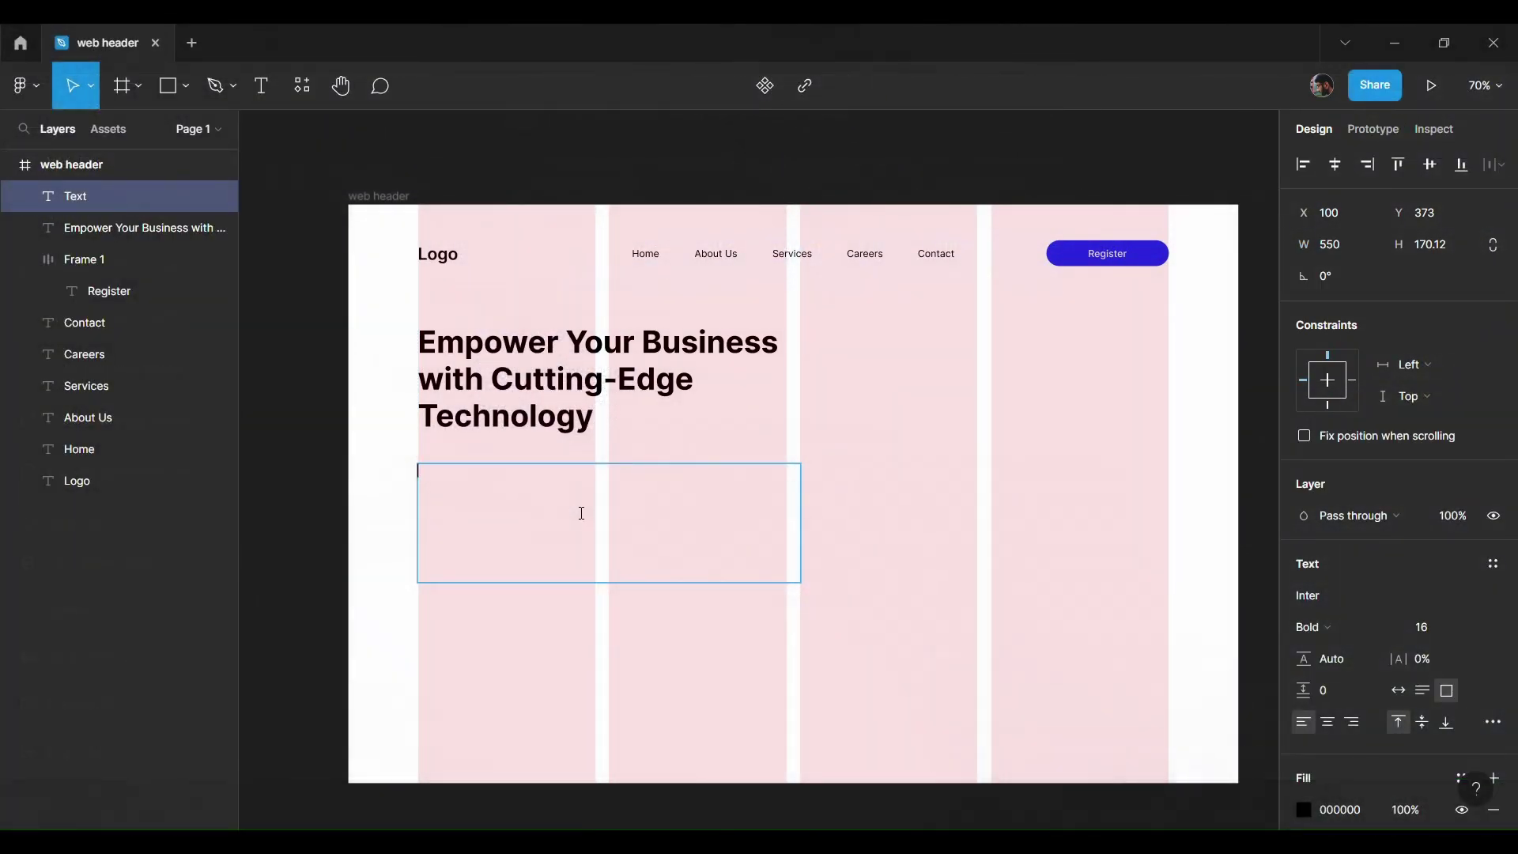
pyautogui.write('Discover how to stay ahead of the competition with the latest tools and innovations. Upgrade your business and take it to the next level with us.')
pyautogui.press('Escape')
pyautogui.click(1315, 627)
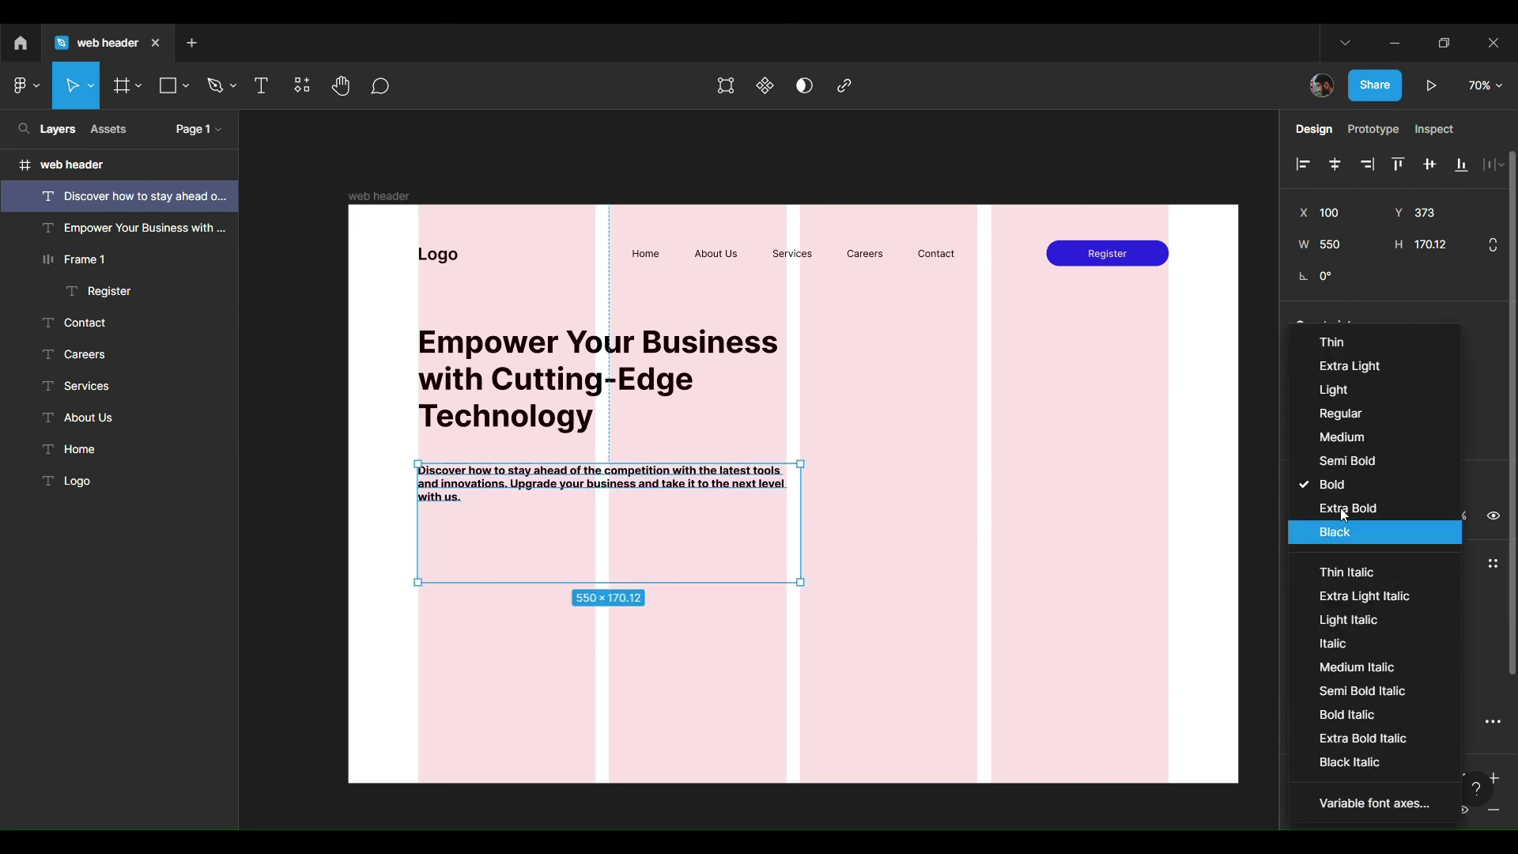
pyautogui.click(1341, 412)
pyautogui.moveTo(806, 604); pyautogui.dragTo(810, 498)
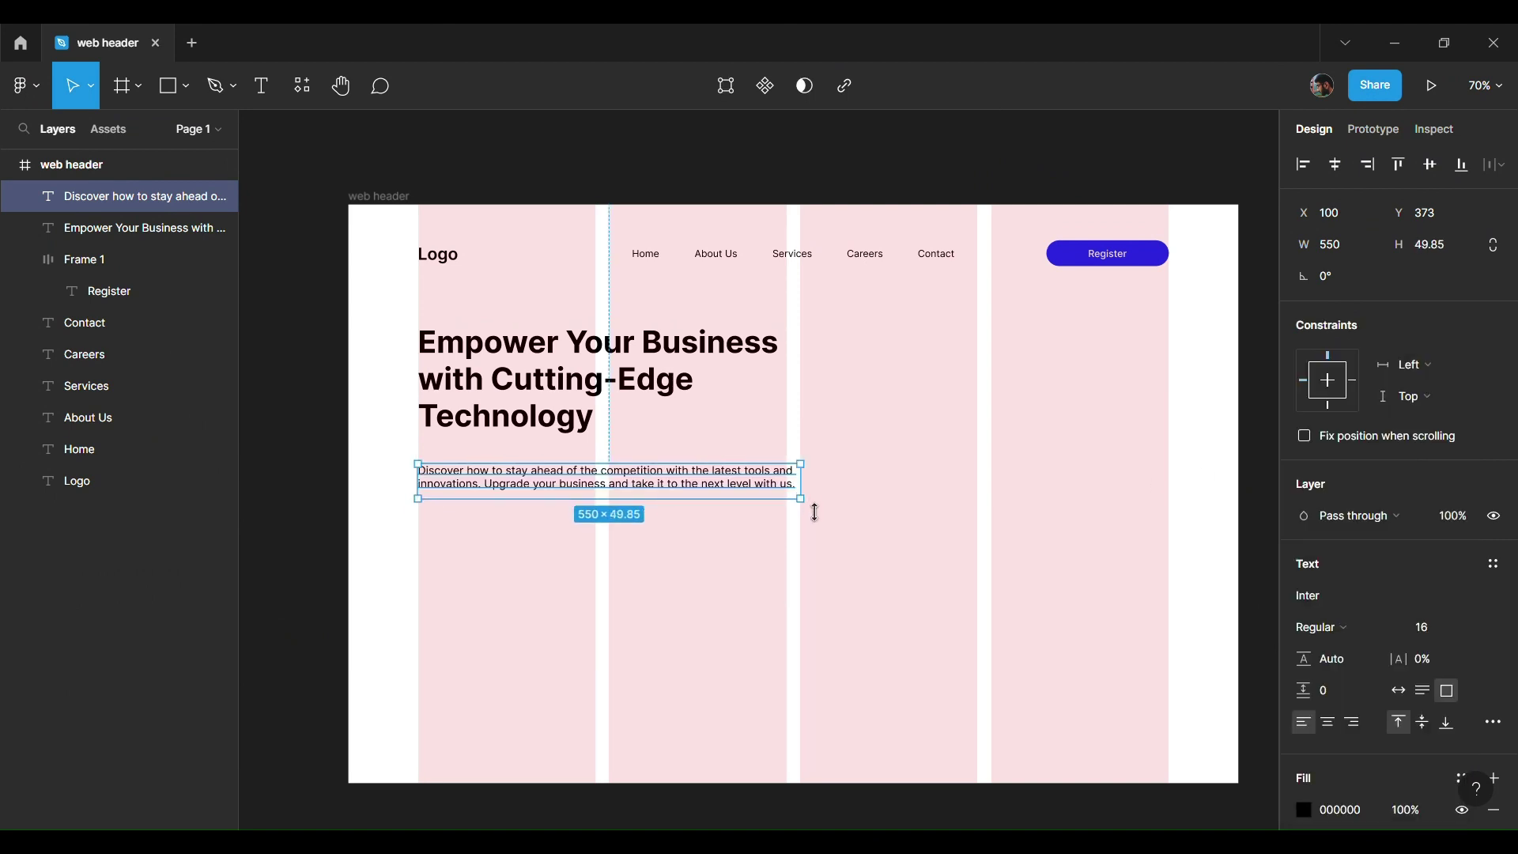
pyautogui.click(869, 493)
pyautogui.scroll(-5, 869, 494)
# Step: Duplicate the Register button to a spot below the paragraph
pyautogui.scroll(3, 886, 488)
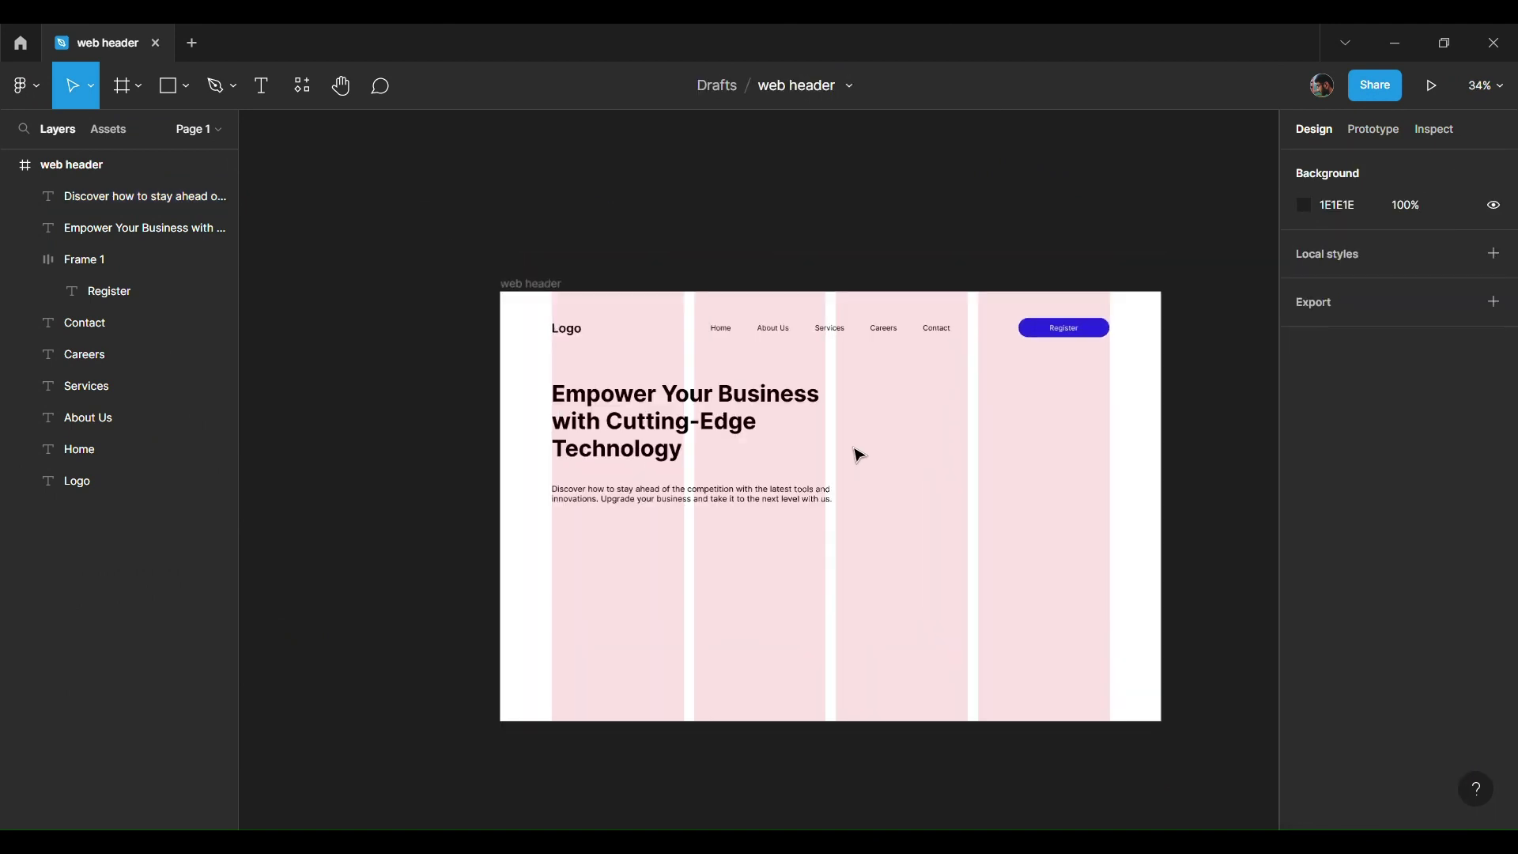
pyautogui.scroll(2, 857, 451)
pyautogui.scroll(-1, 857, 451)
pyautogui.scroll(-1, 858, 453)
pyautogui.hscroll(2, 858, 453)
pyautogui.hscroll(-2, 1108, 288)
pyautogui.scroll(-1, 1108, 288)
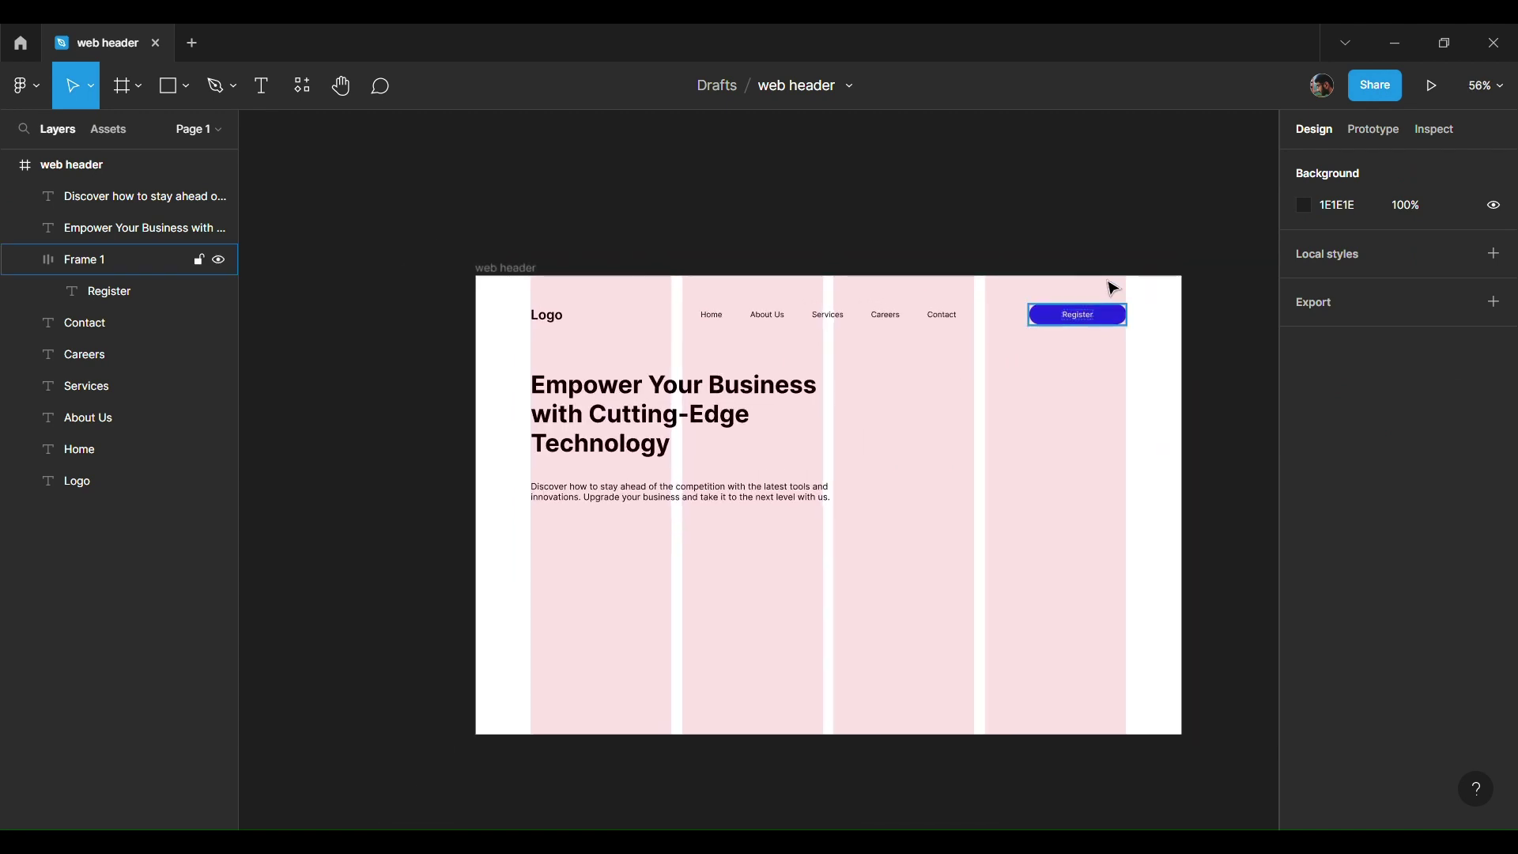
pyautogui.hscroll(1, 1108, 288)
pyautogui.moveTo(1085, 320); pyautogui.dragTo(586, 604)
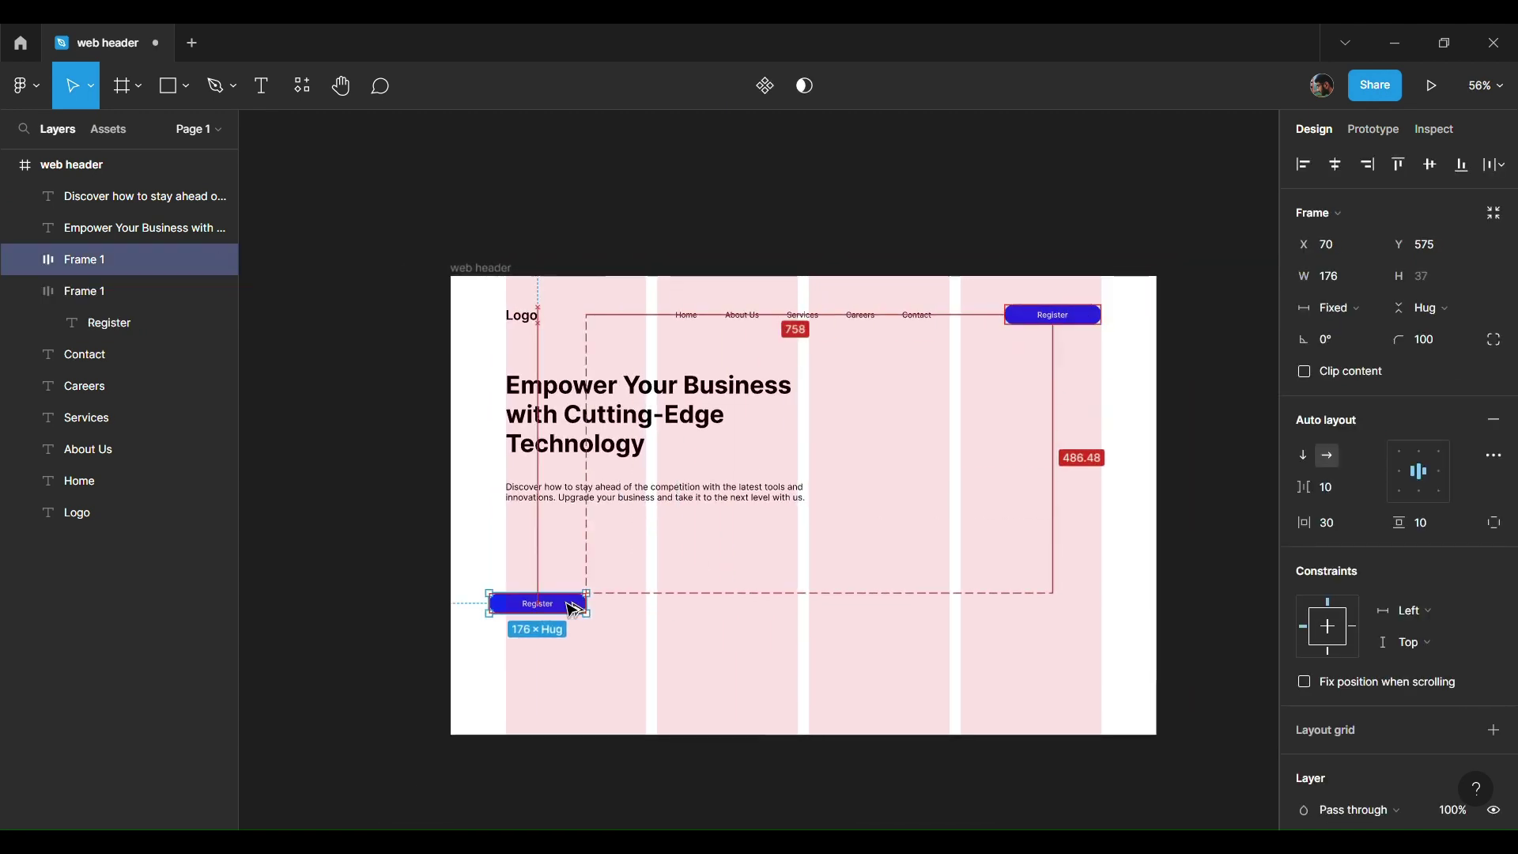
pyautogui.click(822, 595)
pyautogui.hscroll(-1, 822, 595)
pyautogui.scroll(3, 525, 605)
pyautogui.click(678, 615)
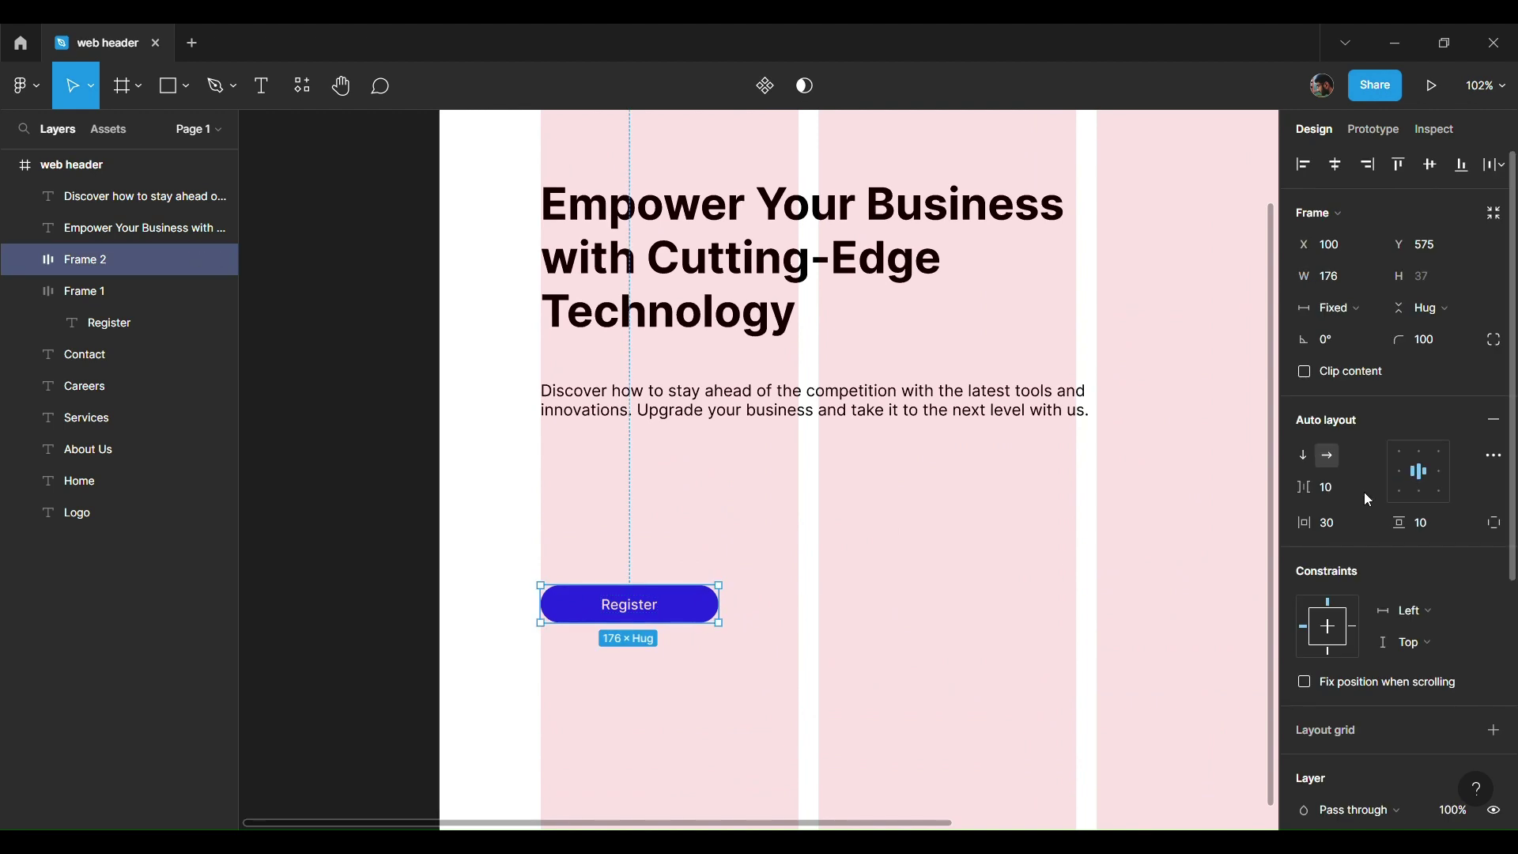
# Step: Relabel the copy 'Explore More', widen it to 255, and set vertical padding 20
pyautogui.doubleClick(644, 613)
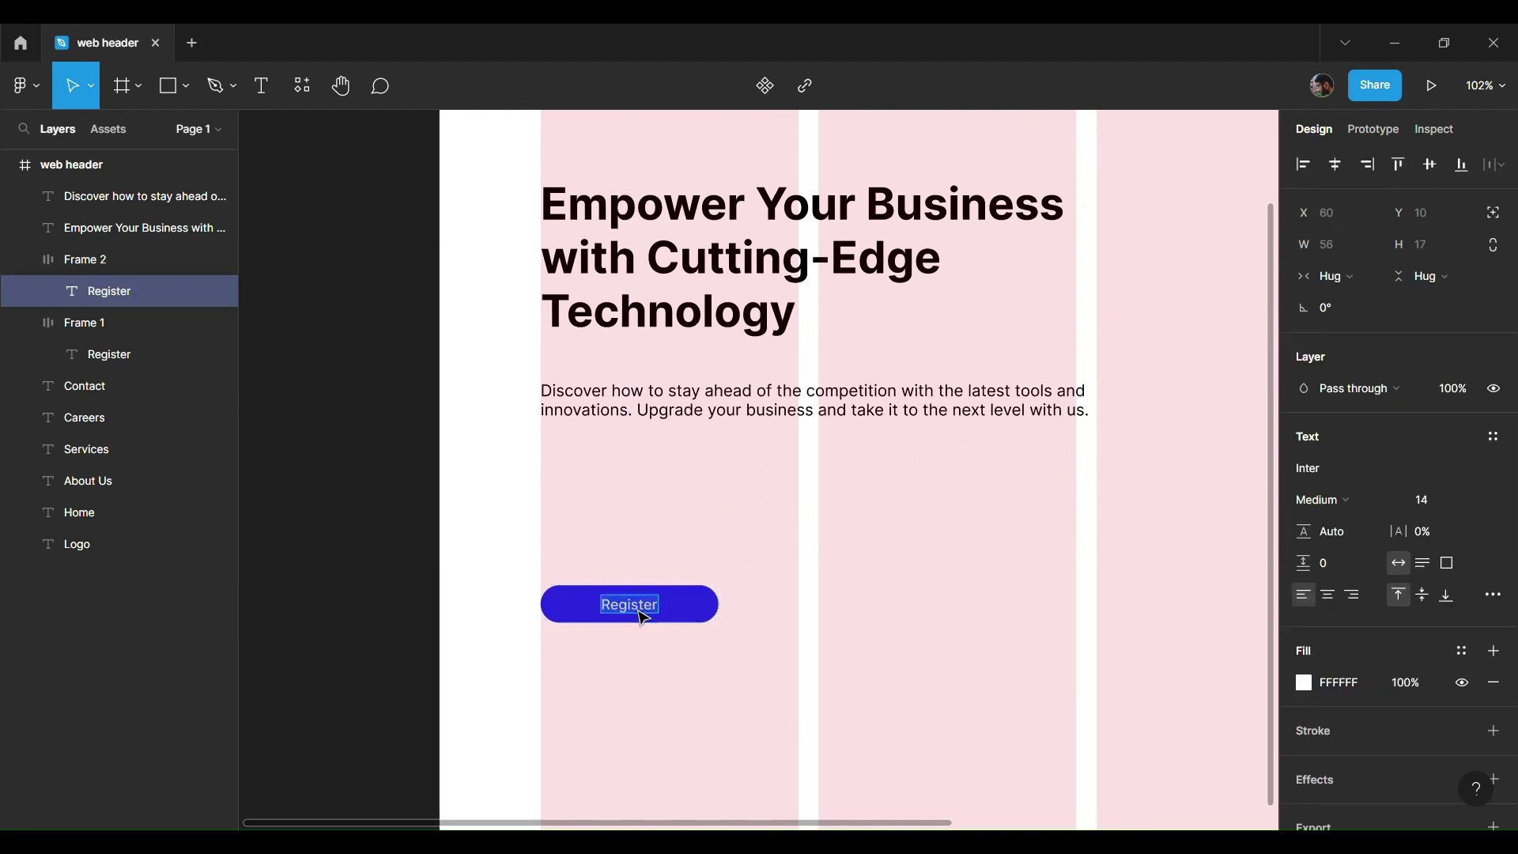
pyautogui.write('Explore M')
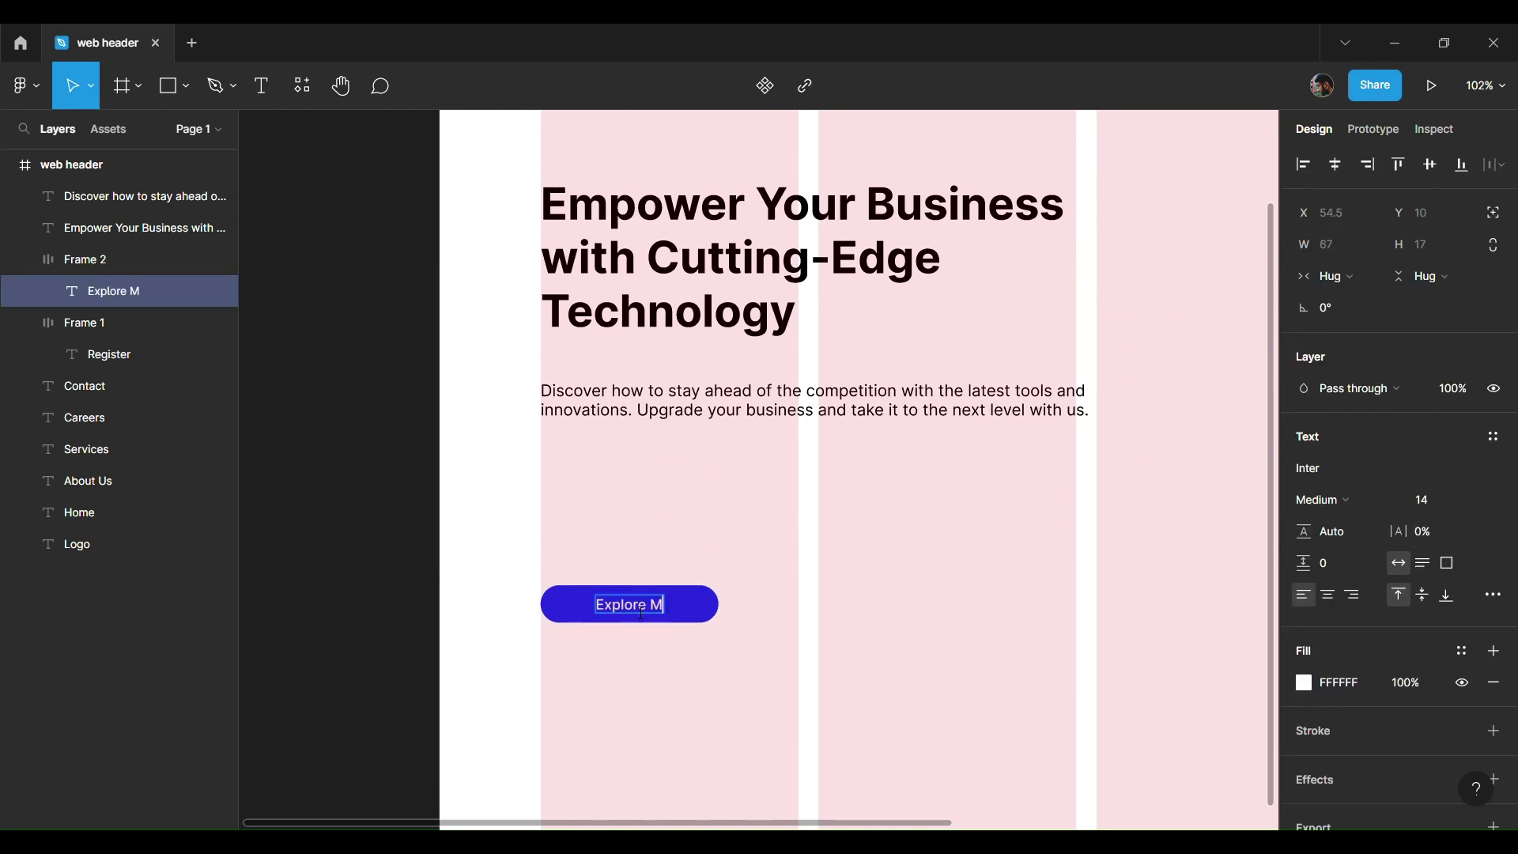
pyautogui.press('Escape')
pyautogui.press('Escape')
pyautogui.moveTo(719, 605)
pyautogui.mouseDown()
pyautogui.moveTo(837, 623)
pyautogui.moveTo(810, 630)
pyautogui.mouseUp()
pyautogui.write('20')
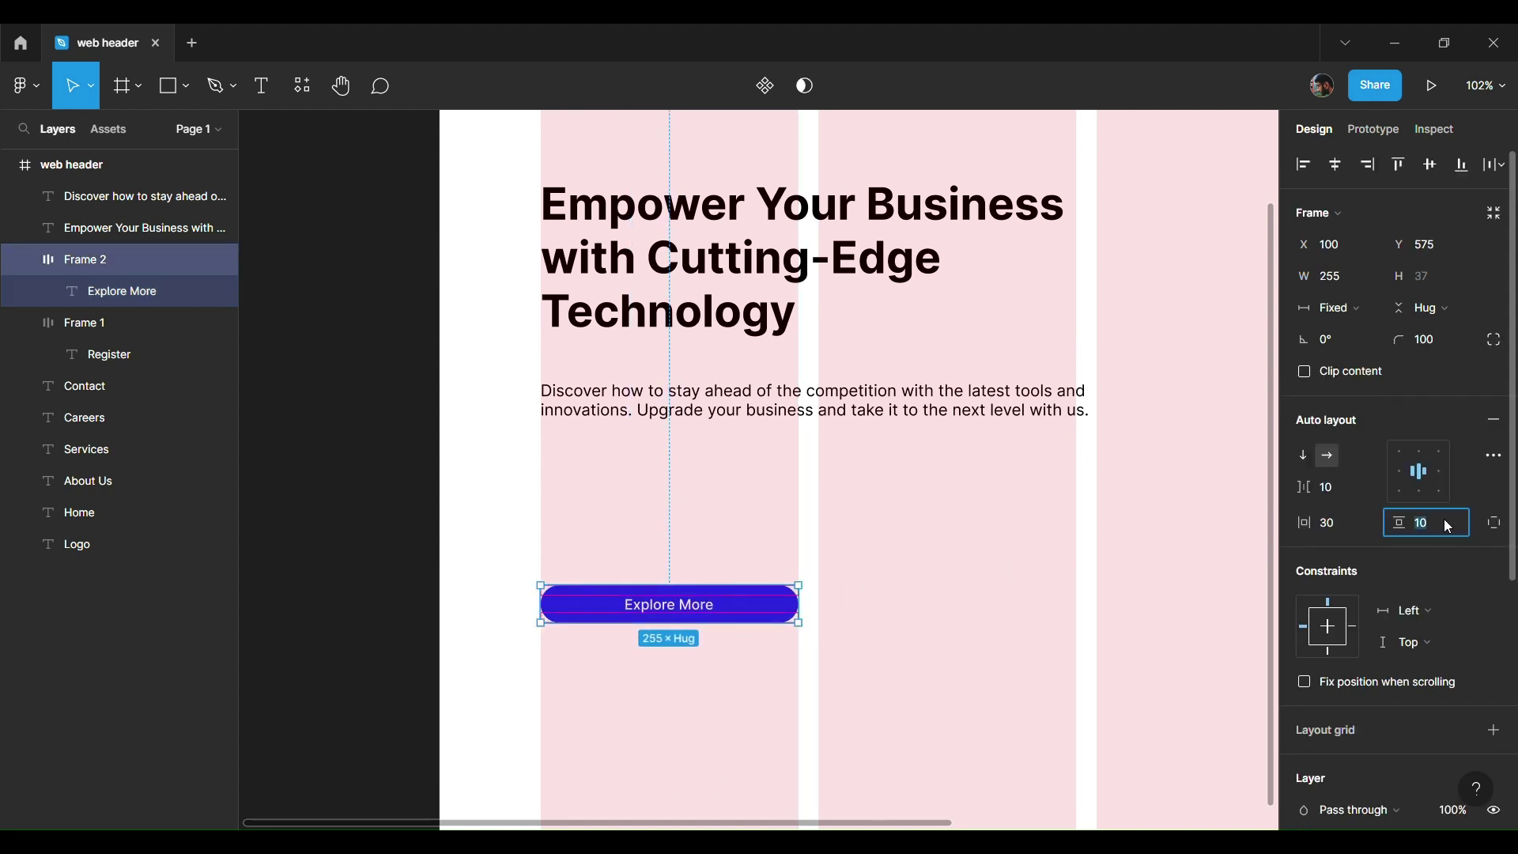
pyautogui.press('Return')
pyautogui.scroll(-3, 748, 613)
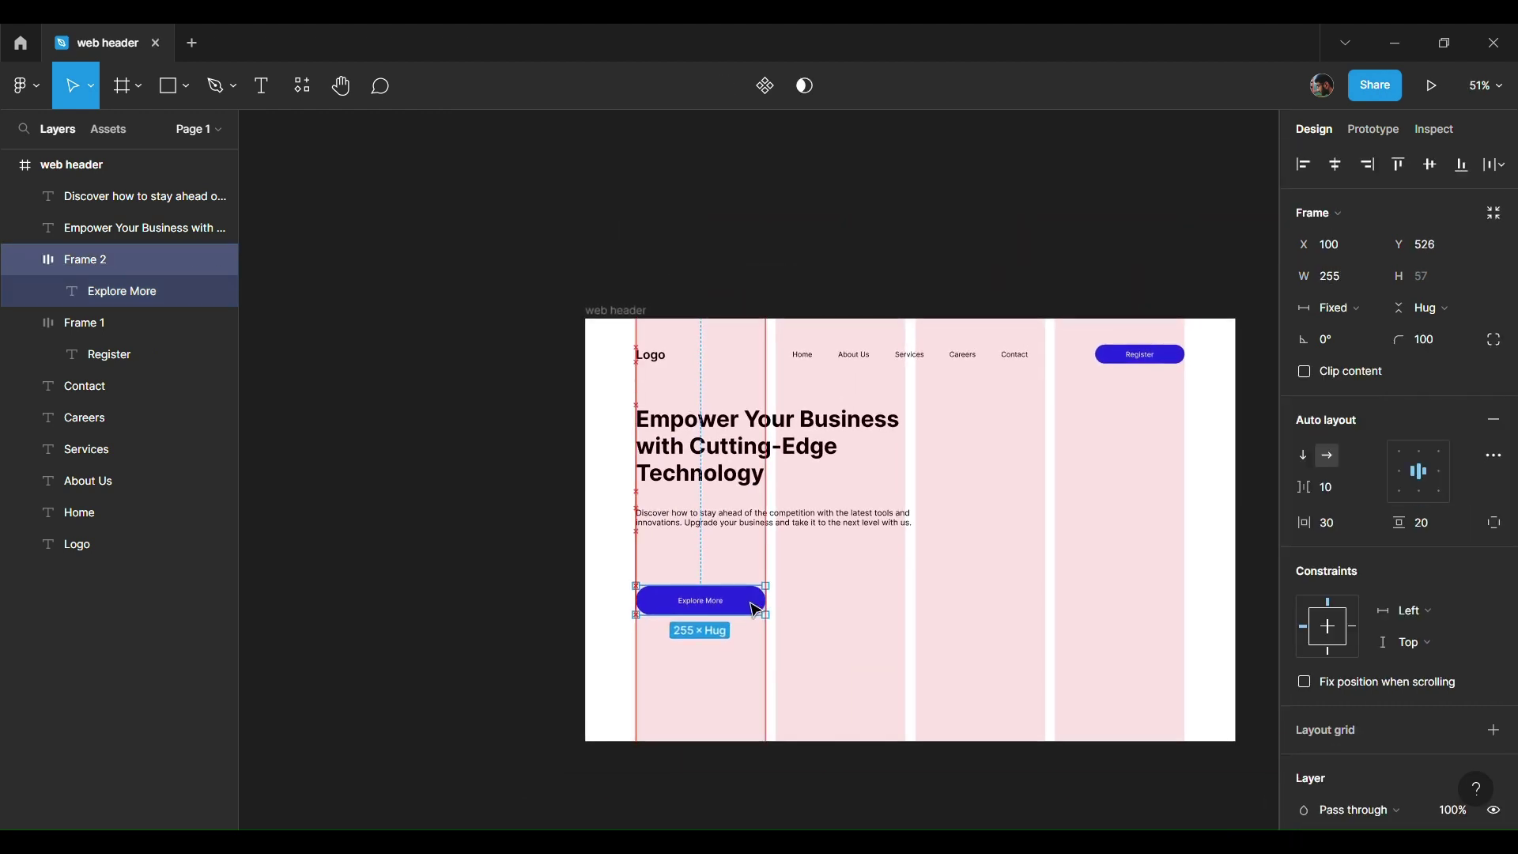
pyautogui.scroll(2, 746, 608)
pyautogui.click(767, 541)
# Step: Widen the headline onto two lines and widen the paragraph box to 643.78
pyautogui.moveTo(767, 542); pyautogui.dragTo(763, 543)
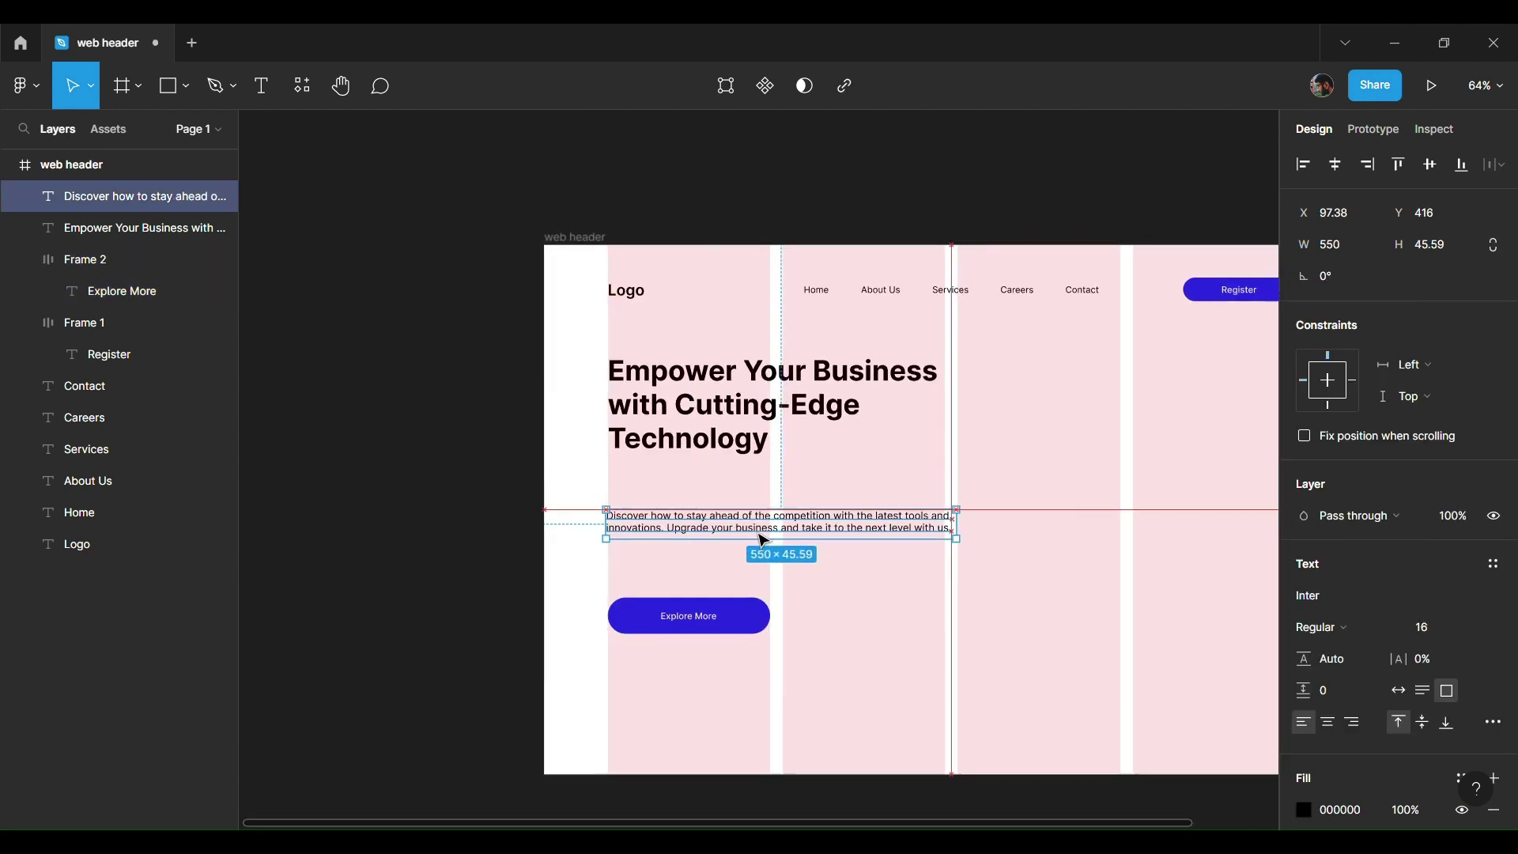
pyautogui.moveTo(747, 432); pyautogui.dragTo(747, 447)
pyautogui.moveTo(979, 427)
pyautogui.mouseDown()
pyautogui.moveTo(1058, 440)
pyautogui.moveTo(1008, 452)
pyautogui.mouseUp()
pyautogui.click(885, 512)
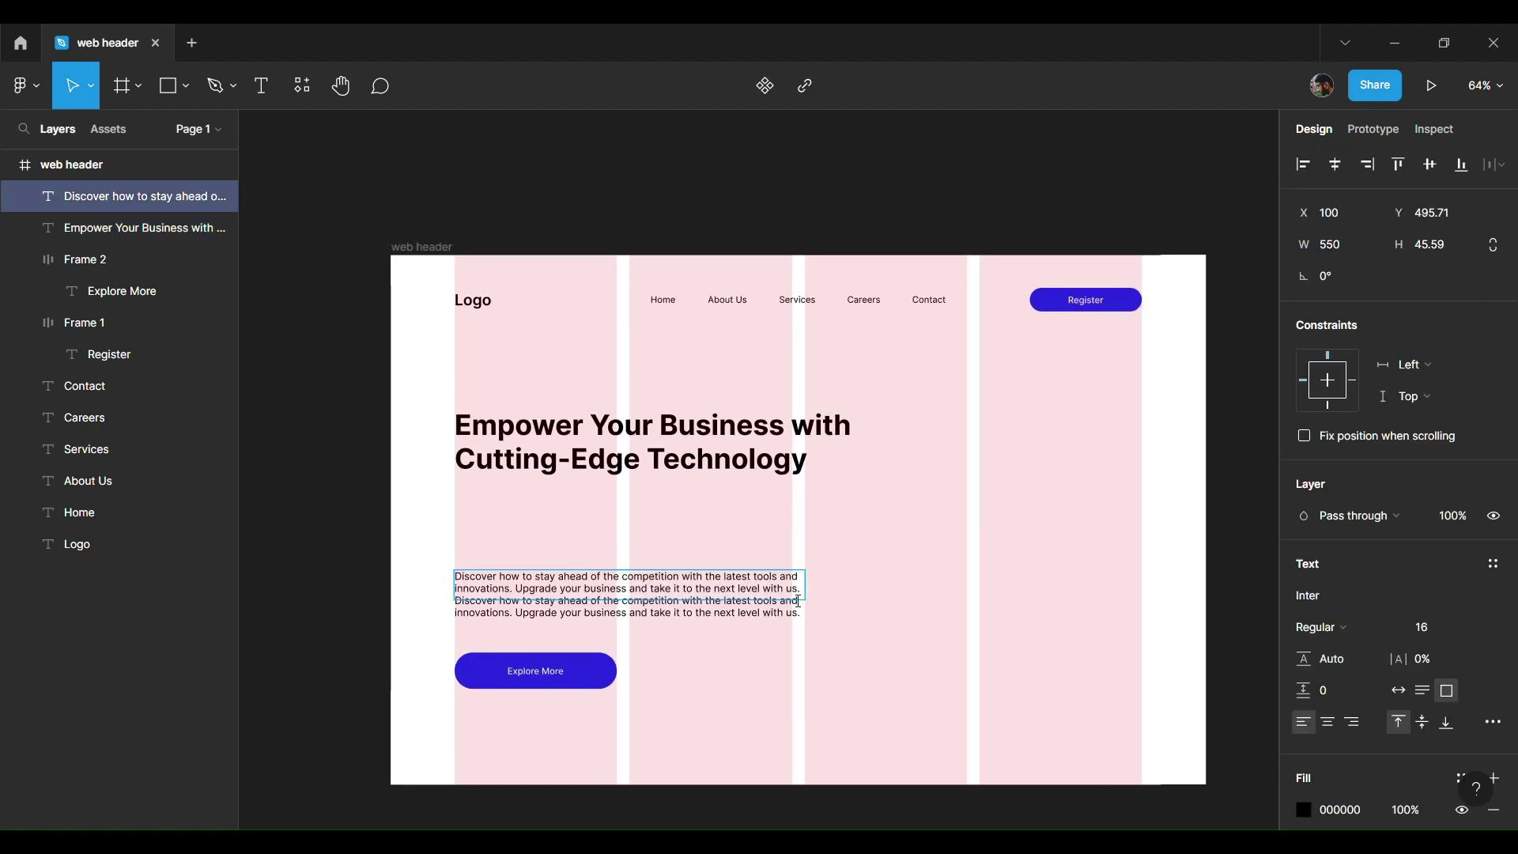
pyautogui.moveTo(793, 600)
pyautogui.mouseDown()
pyautogui.moveTo(792, 643)
pyautogui.moveTo(870, 614)
pyautogui.mouseUp()
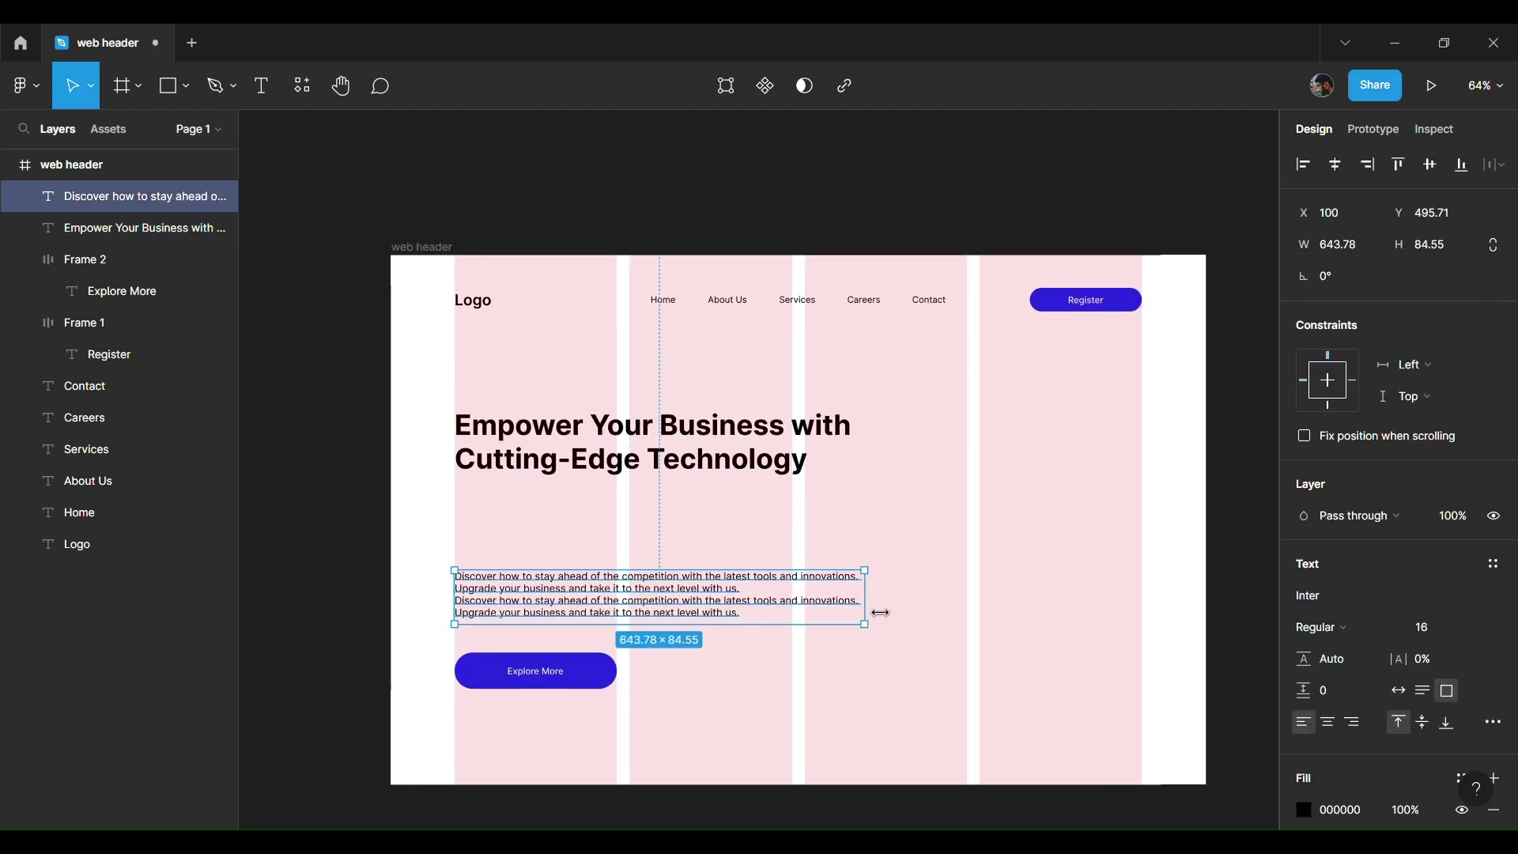
pyautogui.moveTo(647, 612); pyautogui.dragTo(646, 566)
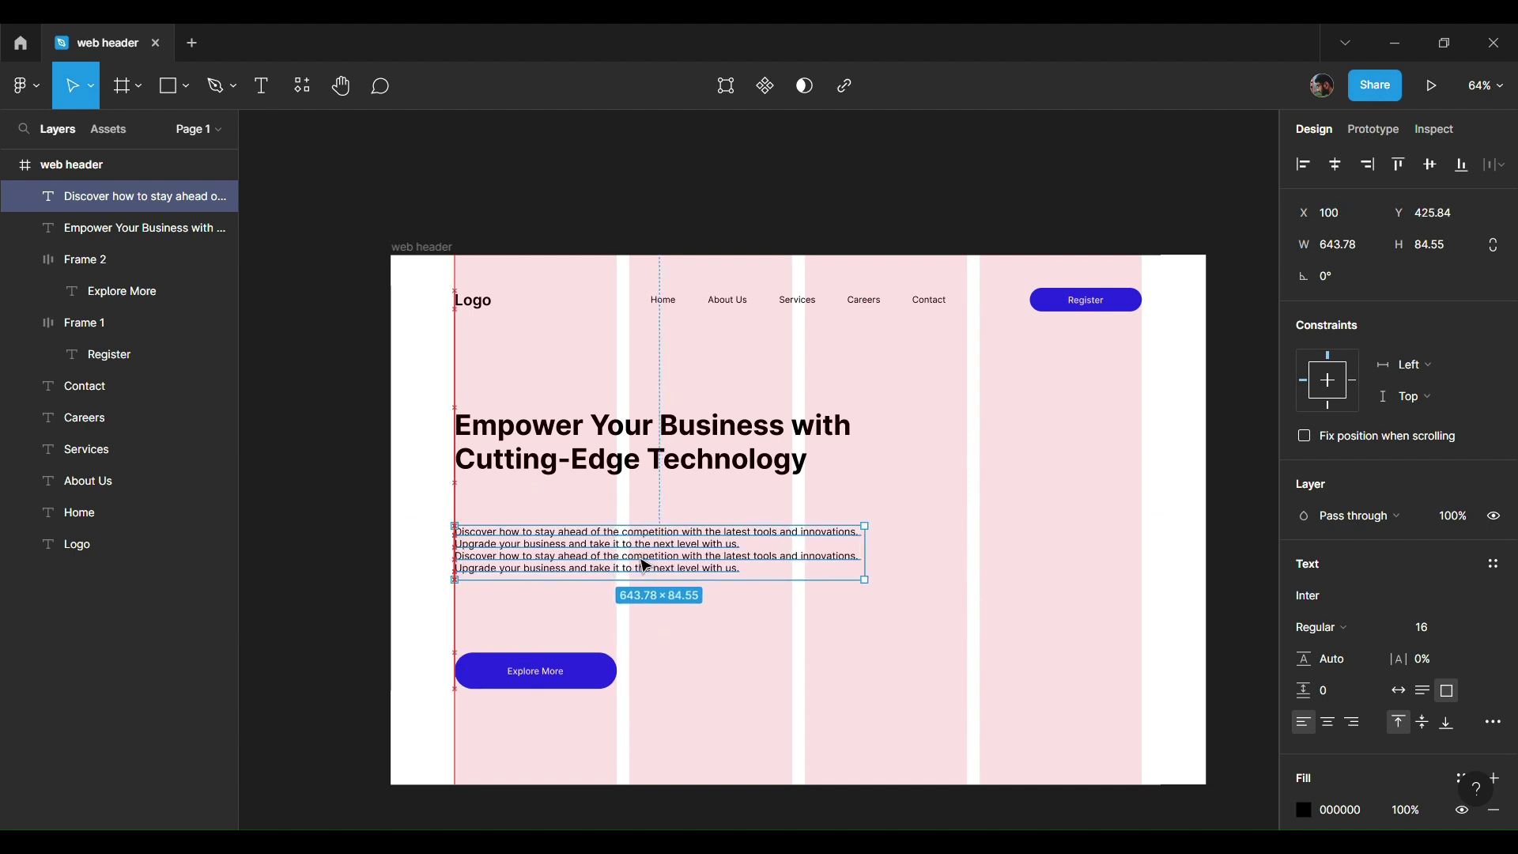
pyautogui.click(978, 525)
pyautogui.scroll(-3, 981, 522)
# Step: Move the headline, paragraph and Explore More button up together
pyautogui.moveTo(809, 655); pyautogui.dragTo(511, 412)
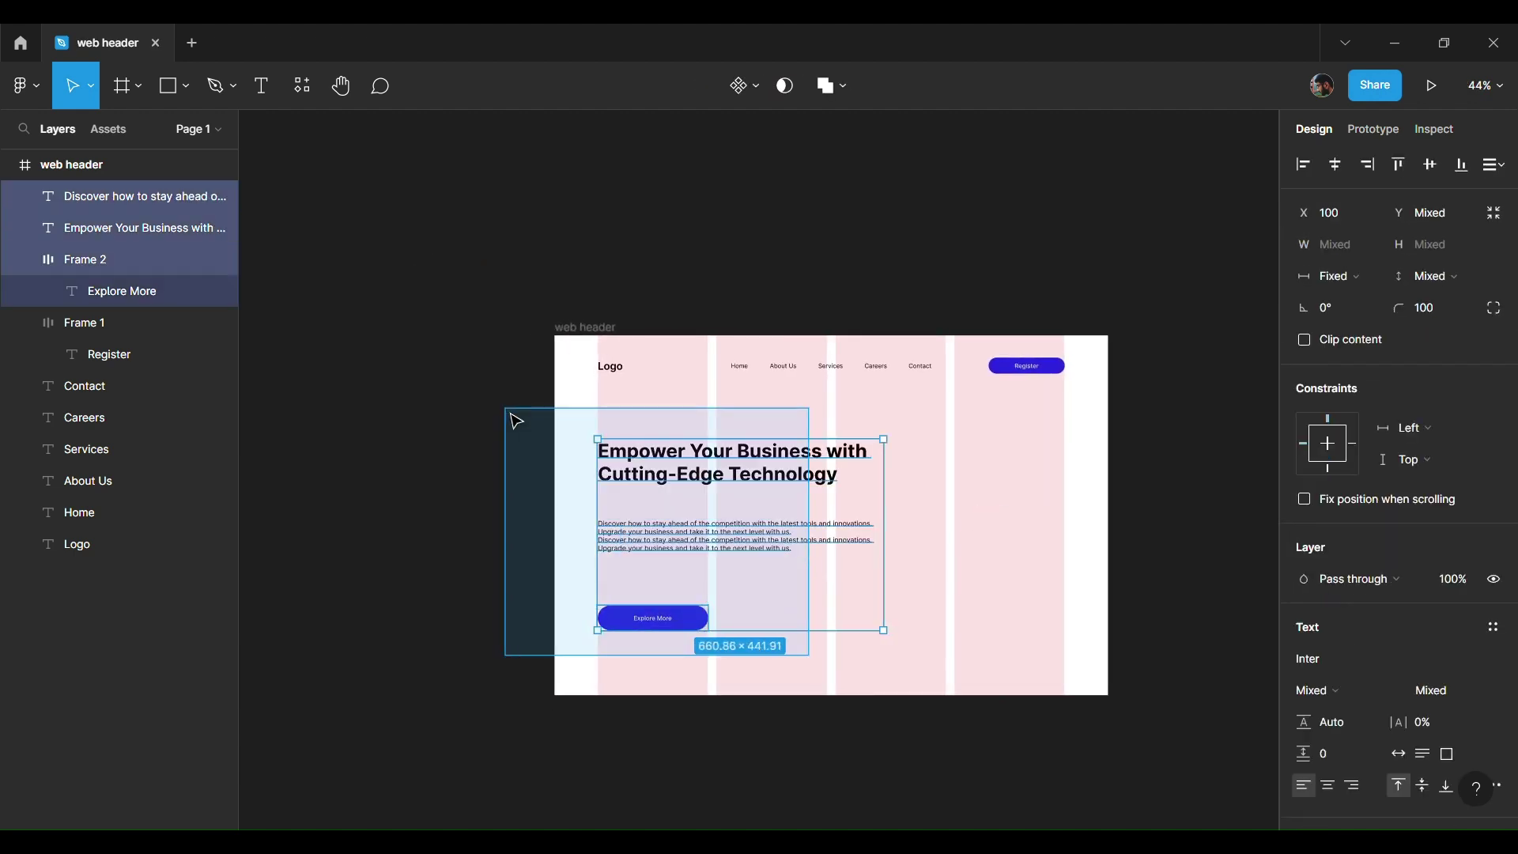
pyautogui.moveTo(784, 529); pyautogui.dragTo(785, 510)
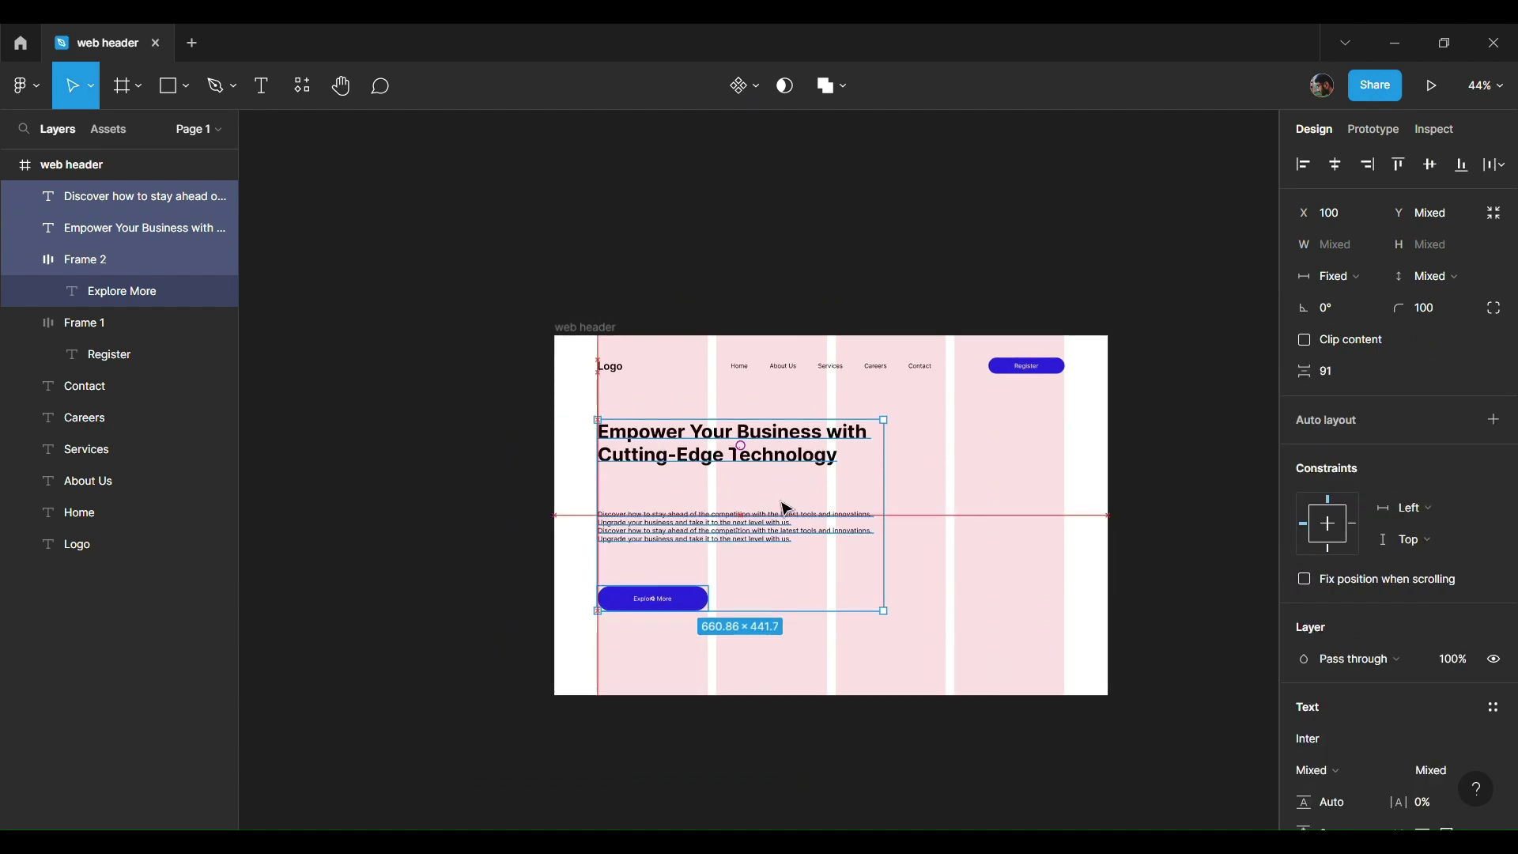
pyautogui.click(999, 550)
pyautogui.keyDown('ctrl'); pyautogui.scroll(3, 814, 601); pyautogui.keyUp('ctrl')
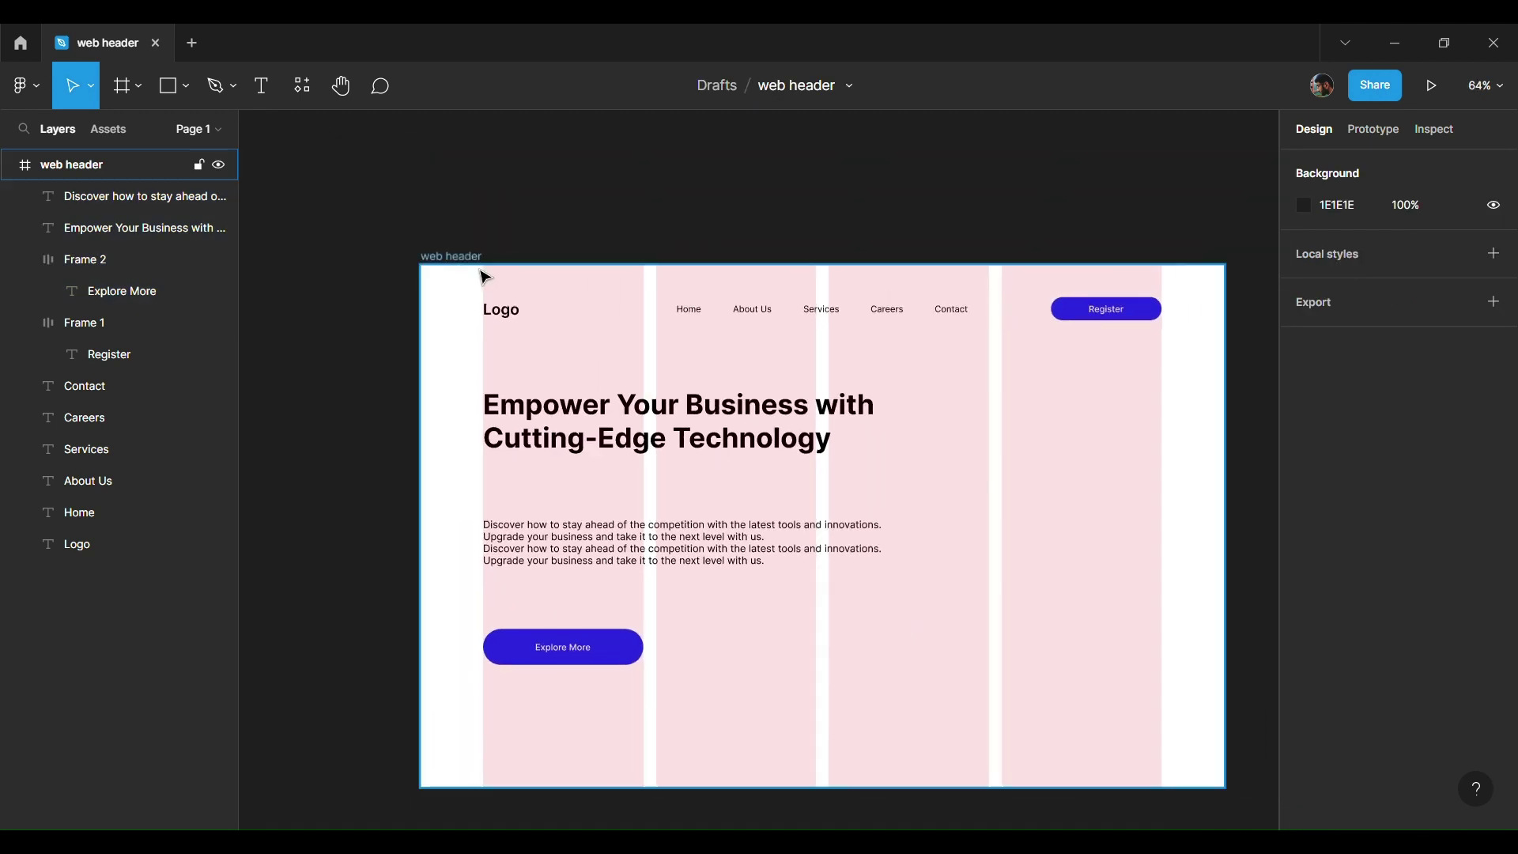
# Step: Colour the Logo text with the buttons' blue using the eyedropper
pyautogui.click(501, 327)
pyautogui.click(1307, 810)
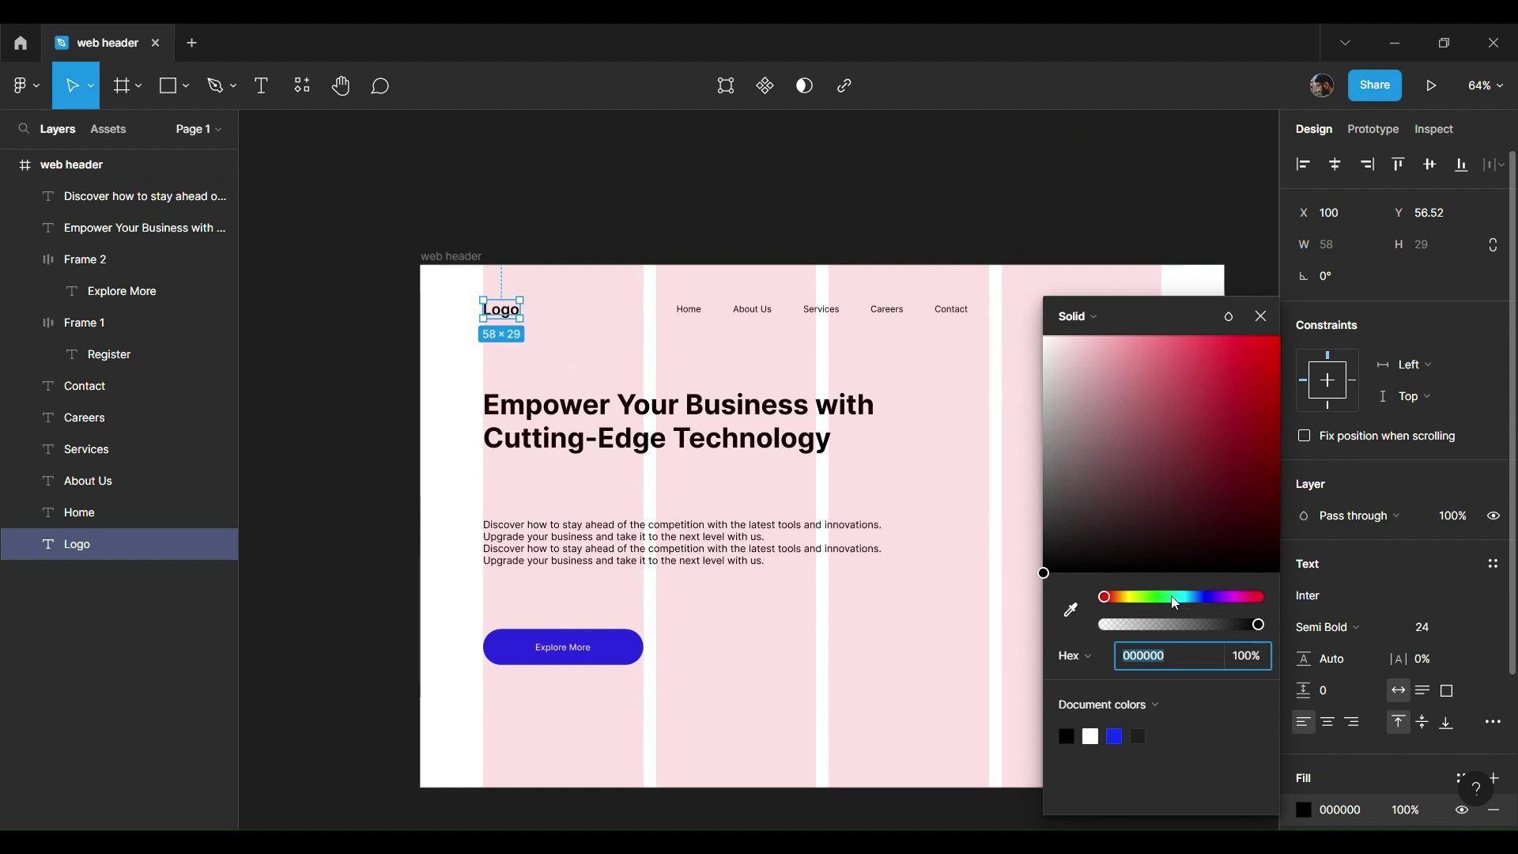
pyautogui.click(1168, 597)
pyautogui.moveTo(1257, 356); pyautogui.dragTo(1329, 314)
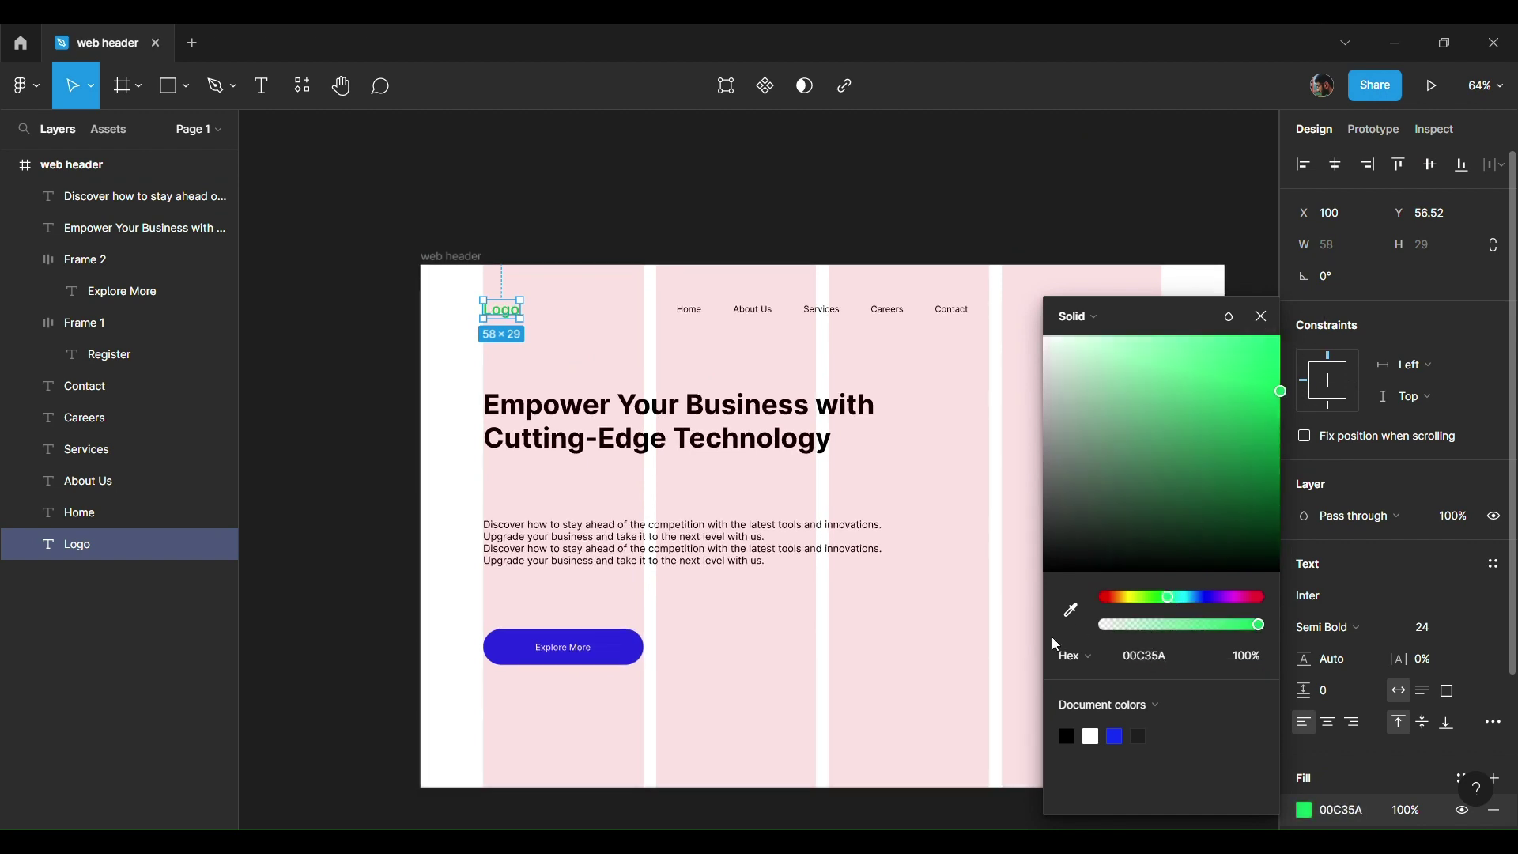
pyautogui.click(1071, 609)
pyautogui.click(583, 657)
pyautogui.click(1262, 317)
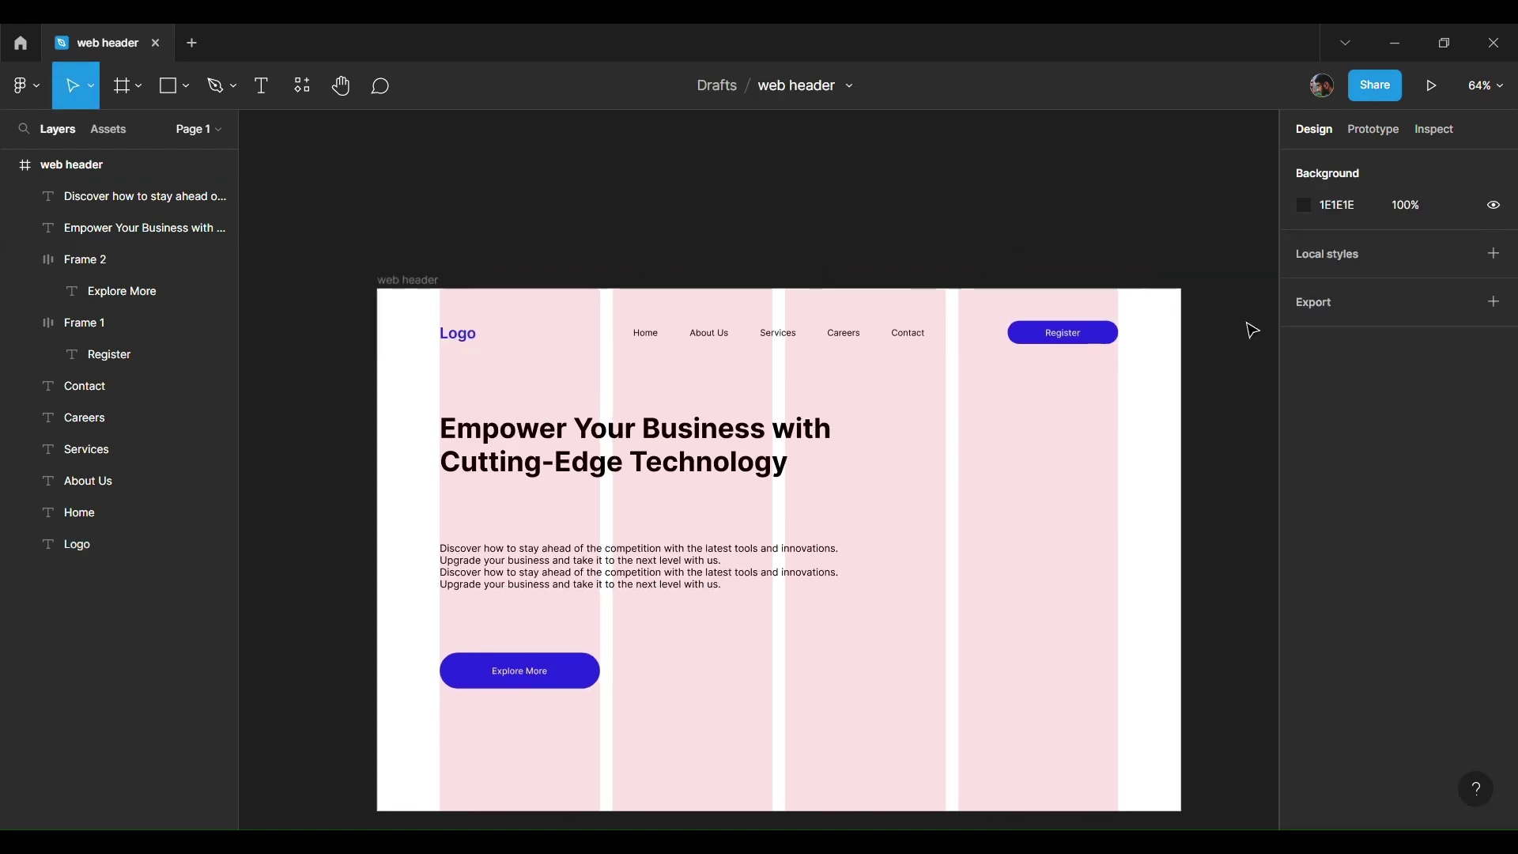
# Step: Set vertical padding of 14 on the Explore More and Register buttons
pyautogui.hscroll(3, 1249, 330)
pyautogui.hscroll(-3, 1234, 340)
pyautogui.hscroll(-2, 1220, 356)
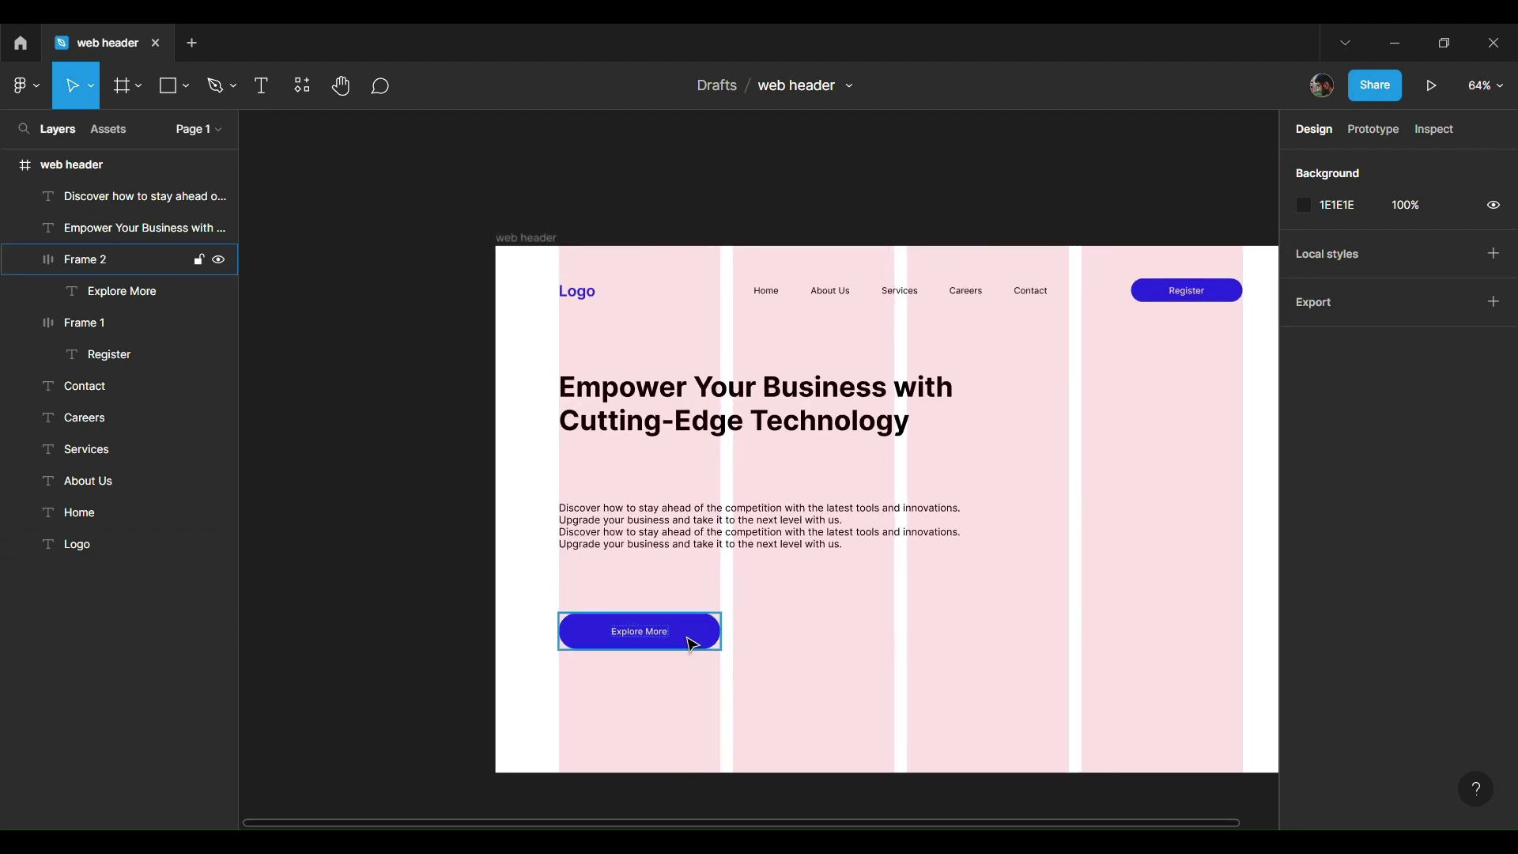
pyautogui.click(692, 644)
pyautogui.scroll(3, 692, 645)
pyautogui.hscroll(5, 987, 214)
pyautogui.click(981, 202)
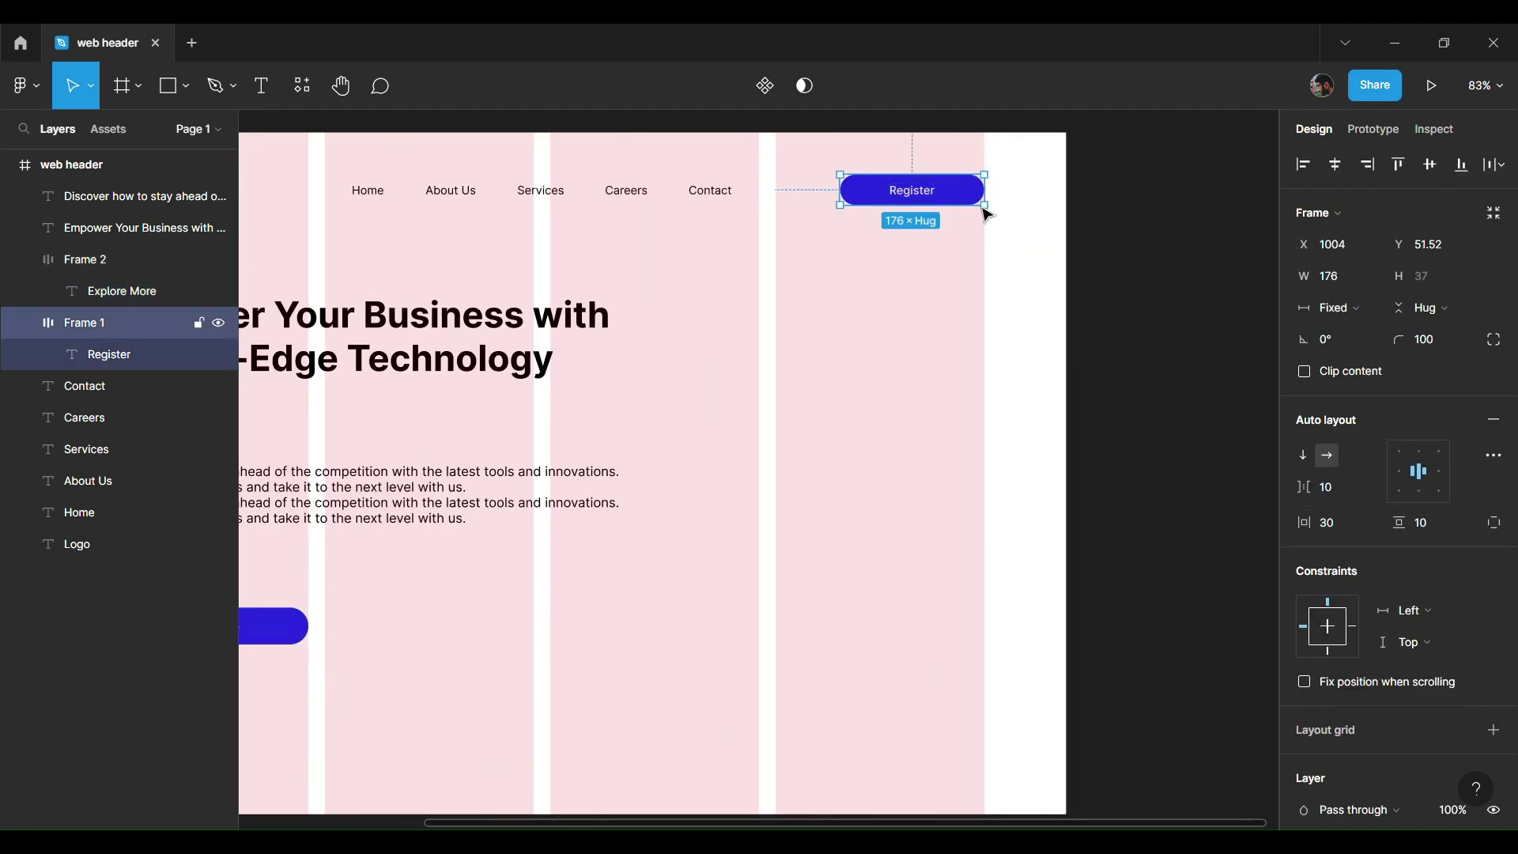
pyautogui.press('BackSpace')
pyautogui.write('4')
pyautogui.press('Return')
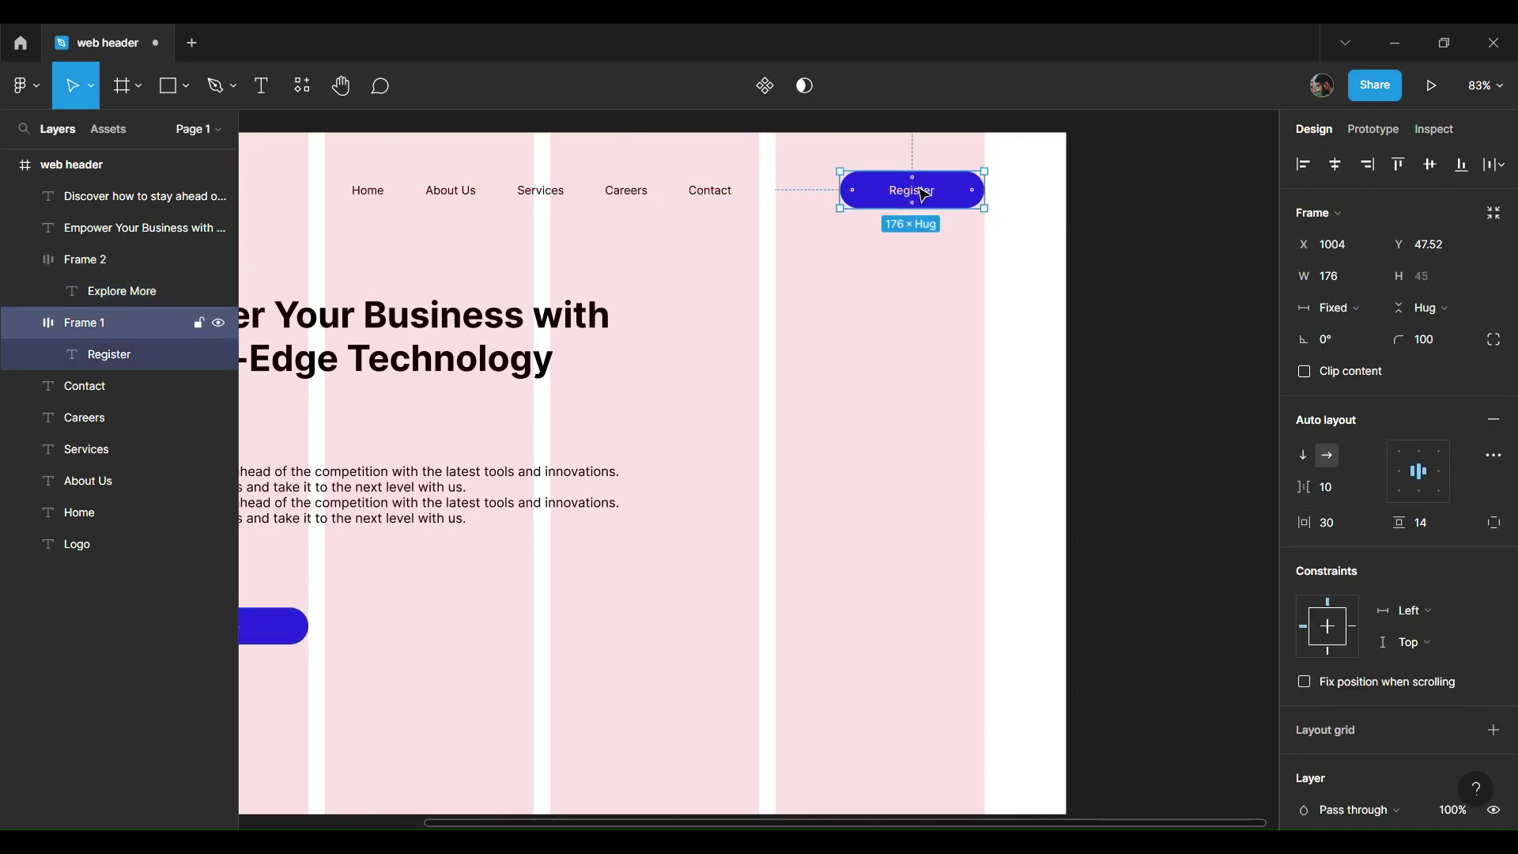
pyautogui.click(1122, 217)
# Step: Change the Explore More button's fill to dark navy 00072C
pyautogui.scroll(-3, 1122, 217)
pyautogui.click(692, 556)
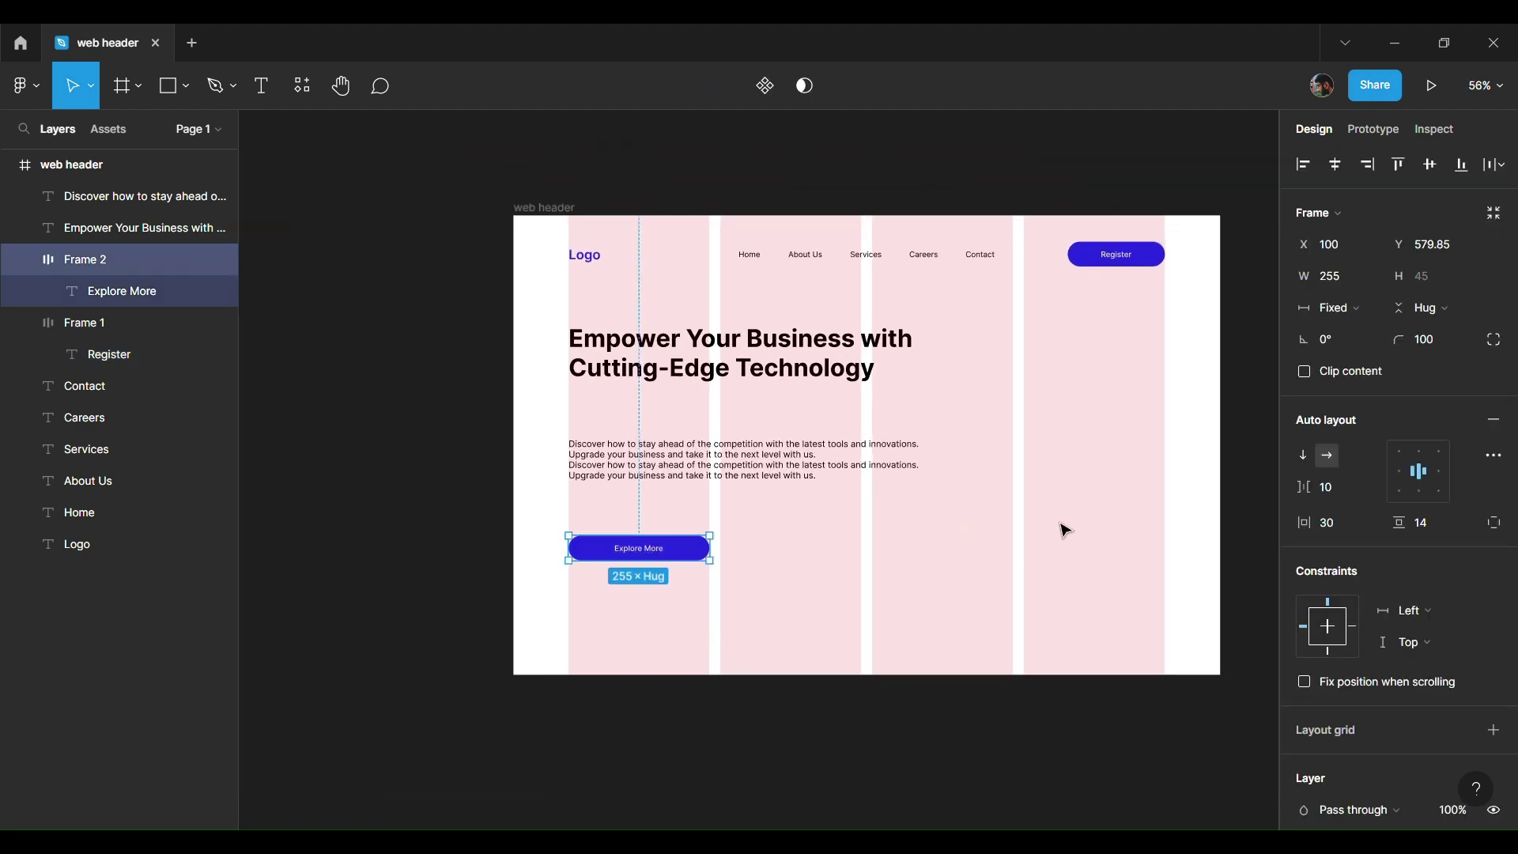
pyautogui.scroll(-3, 1336, 724)
pyautogui.click(1304, 694)
pyautogui.moveTo(1261, 341); pyautogui.dragTo(1299, 546)
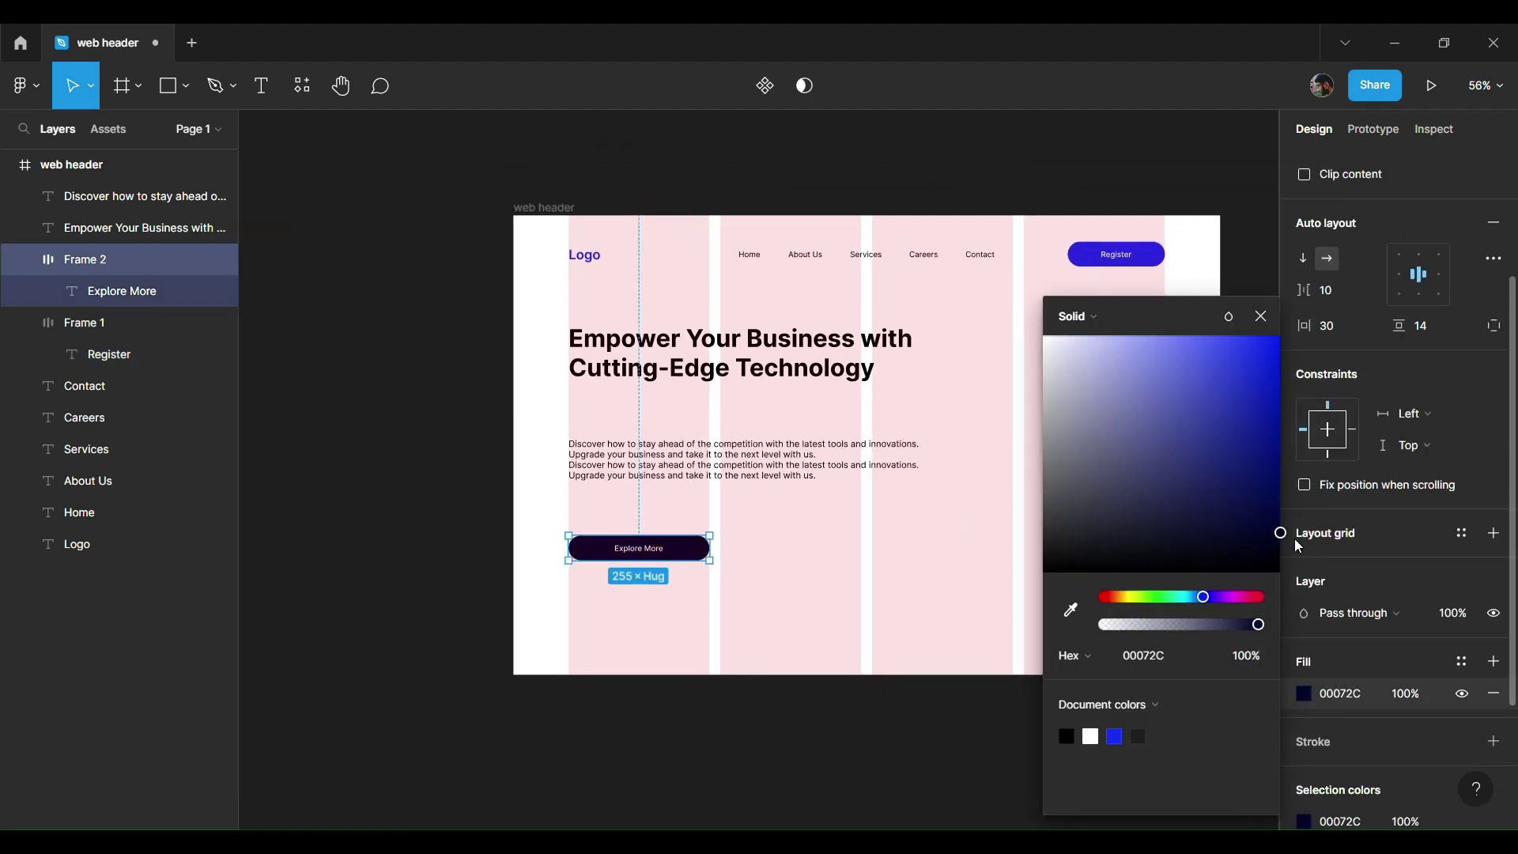
pyautogui.click(1261, 316)
pyautogui.click(1095, 400)
pyautogui.hscroll(3, 1095, 400)
pyautogui.rightClick(1109, 302)
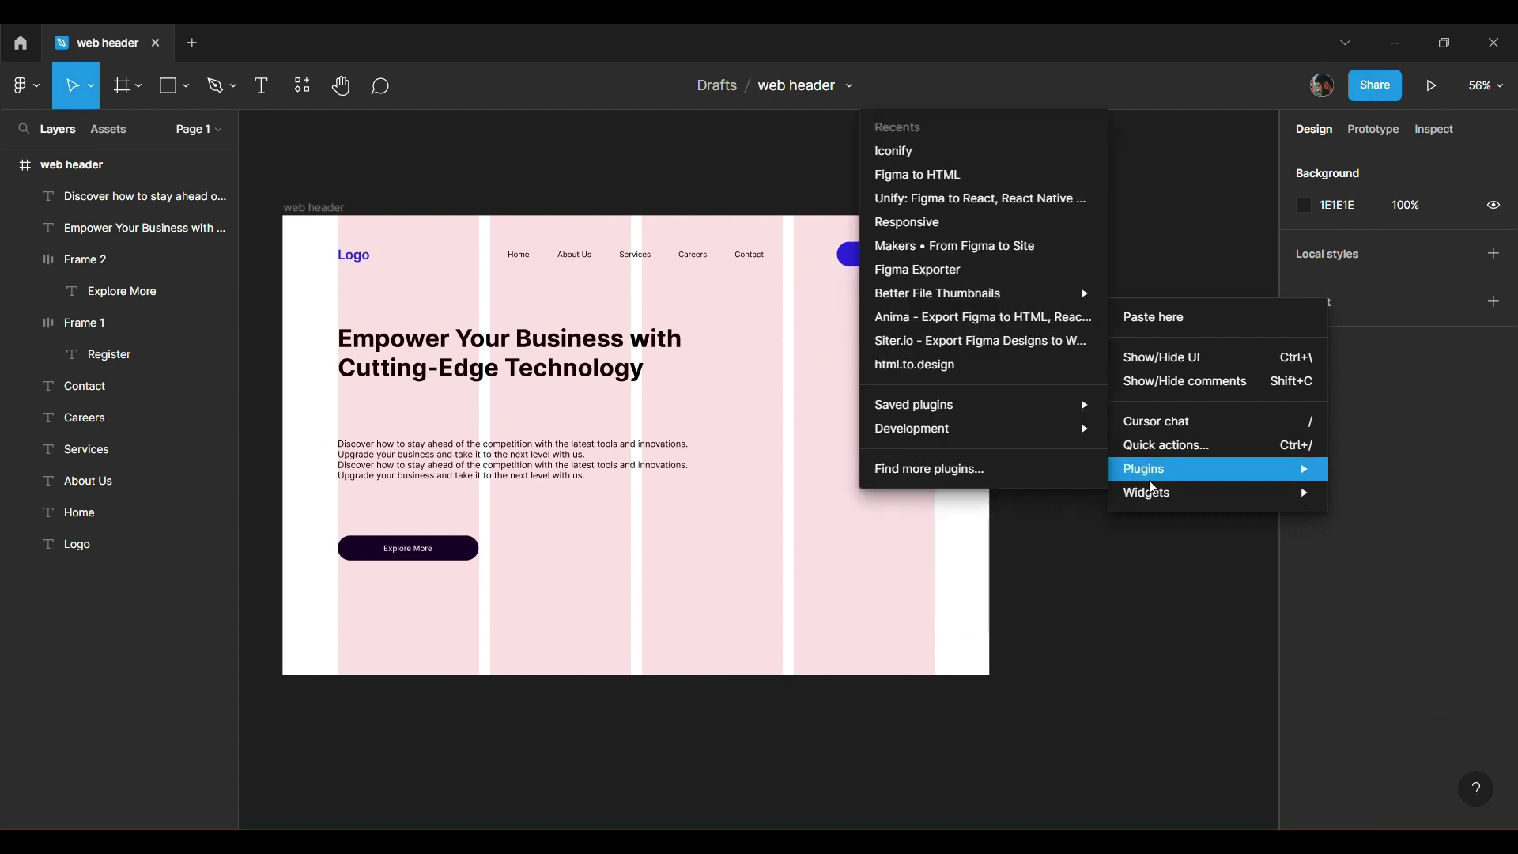
pyautogui.moveTo(913, 405)
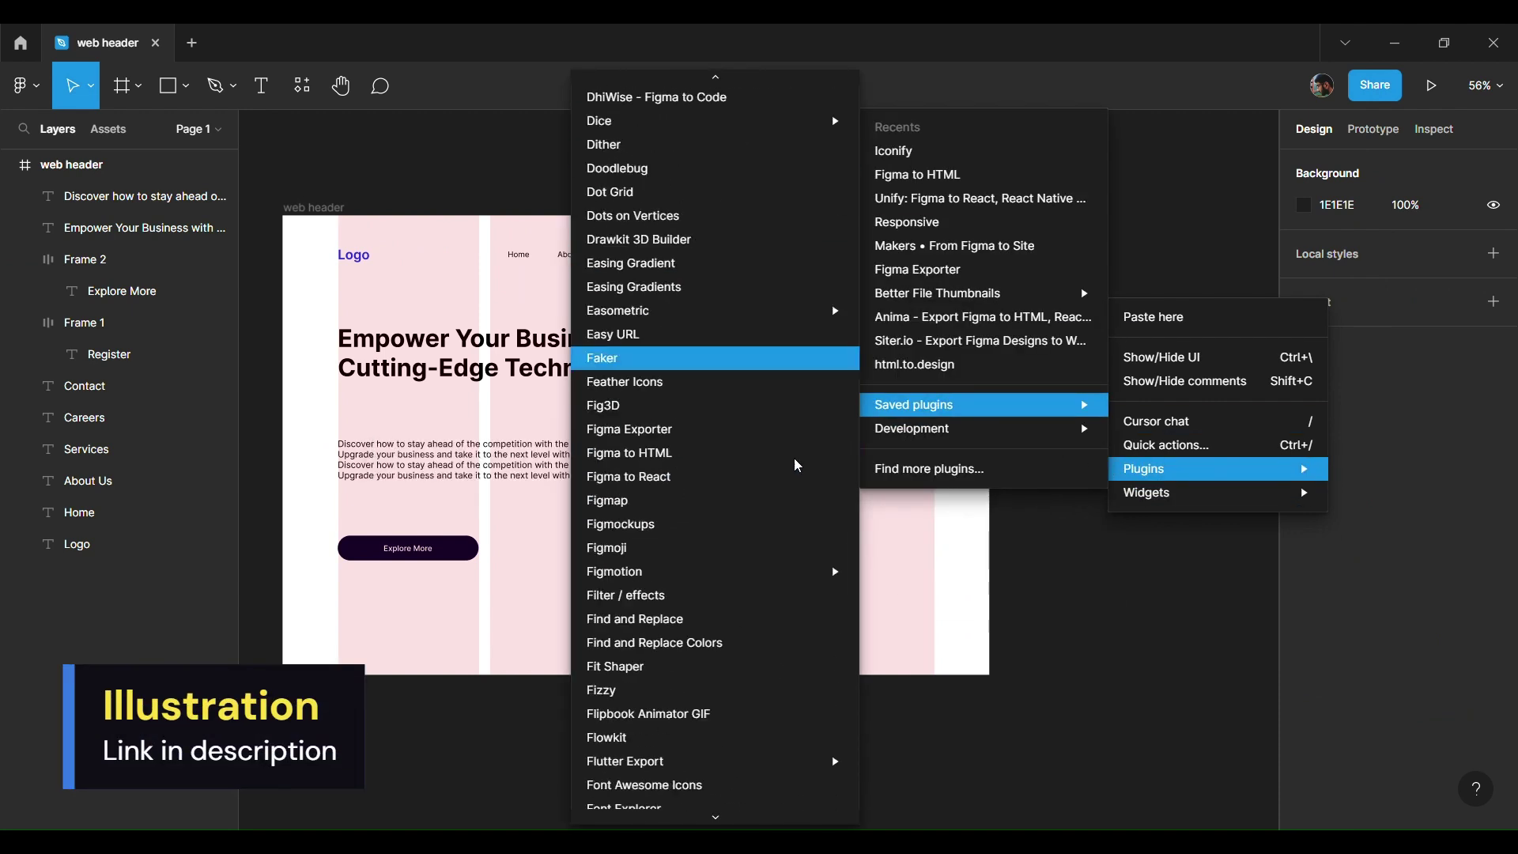
# Step: Search Storyset for 'business' and drop the bar-chart climbing illustration below the header
pyautogui.scroll(-15, 791, 443)
pyautogui.scroll(-10, 787, 396)
pyautogui.scroll(-7, 783, 379)
pyautogui.scroll(-2, 709, 554)
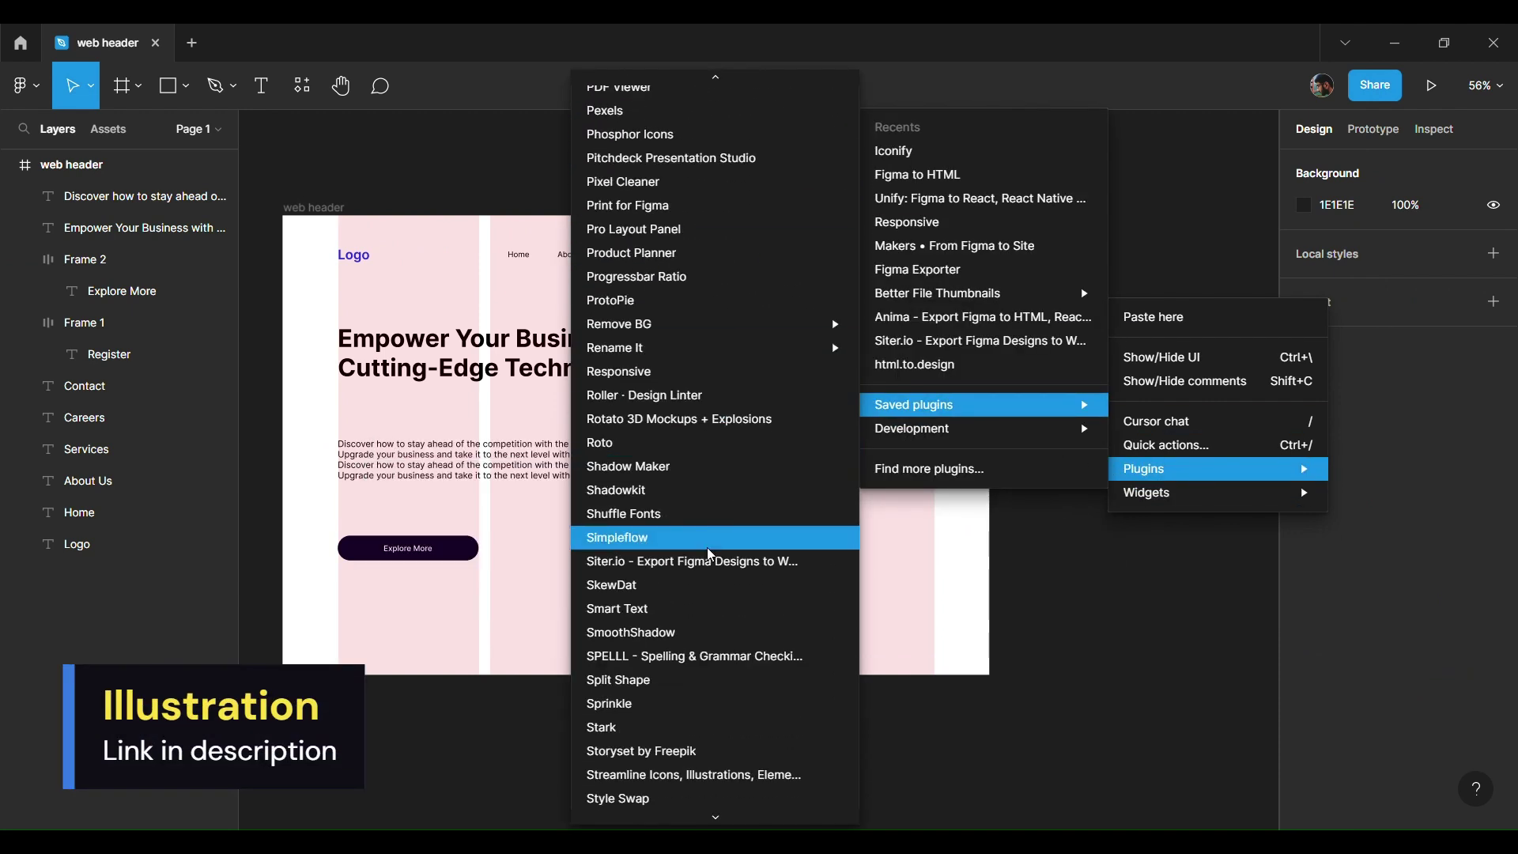
pyautogui.scroll(-2, 696, 654)
pyautogui.click(681, 620)
pyautogui.write('businn')
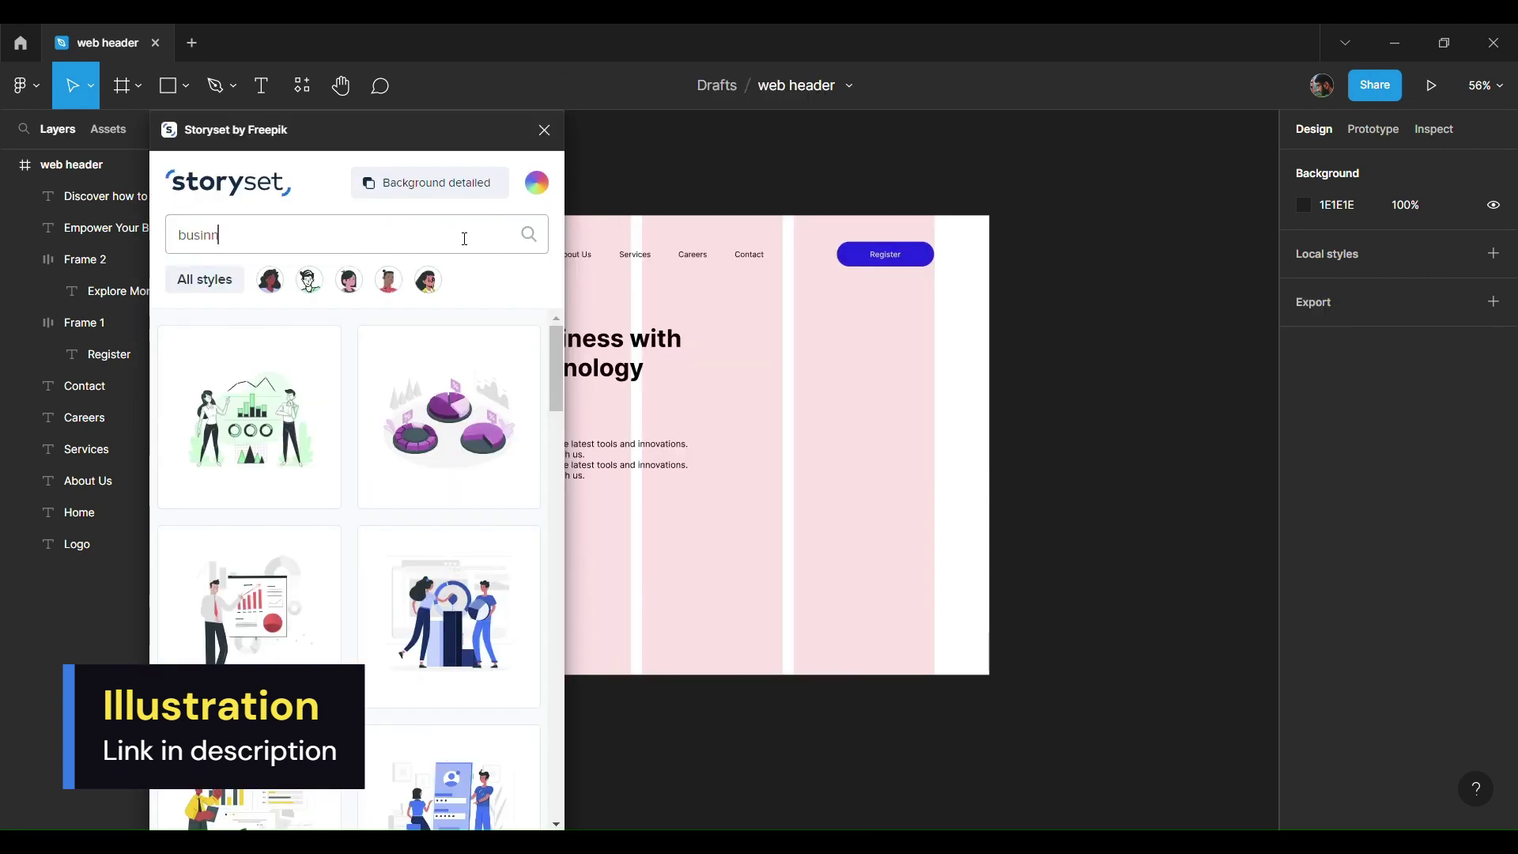
pyautogui.press('BackSpace')
pyautogui.write('ess')
pyautogui.press('Return')
pyautogui.hscroll(-4, 760, 486)
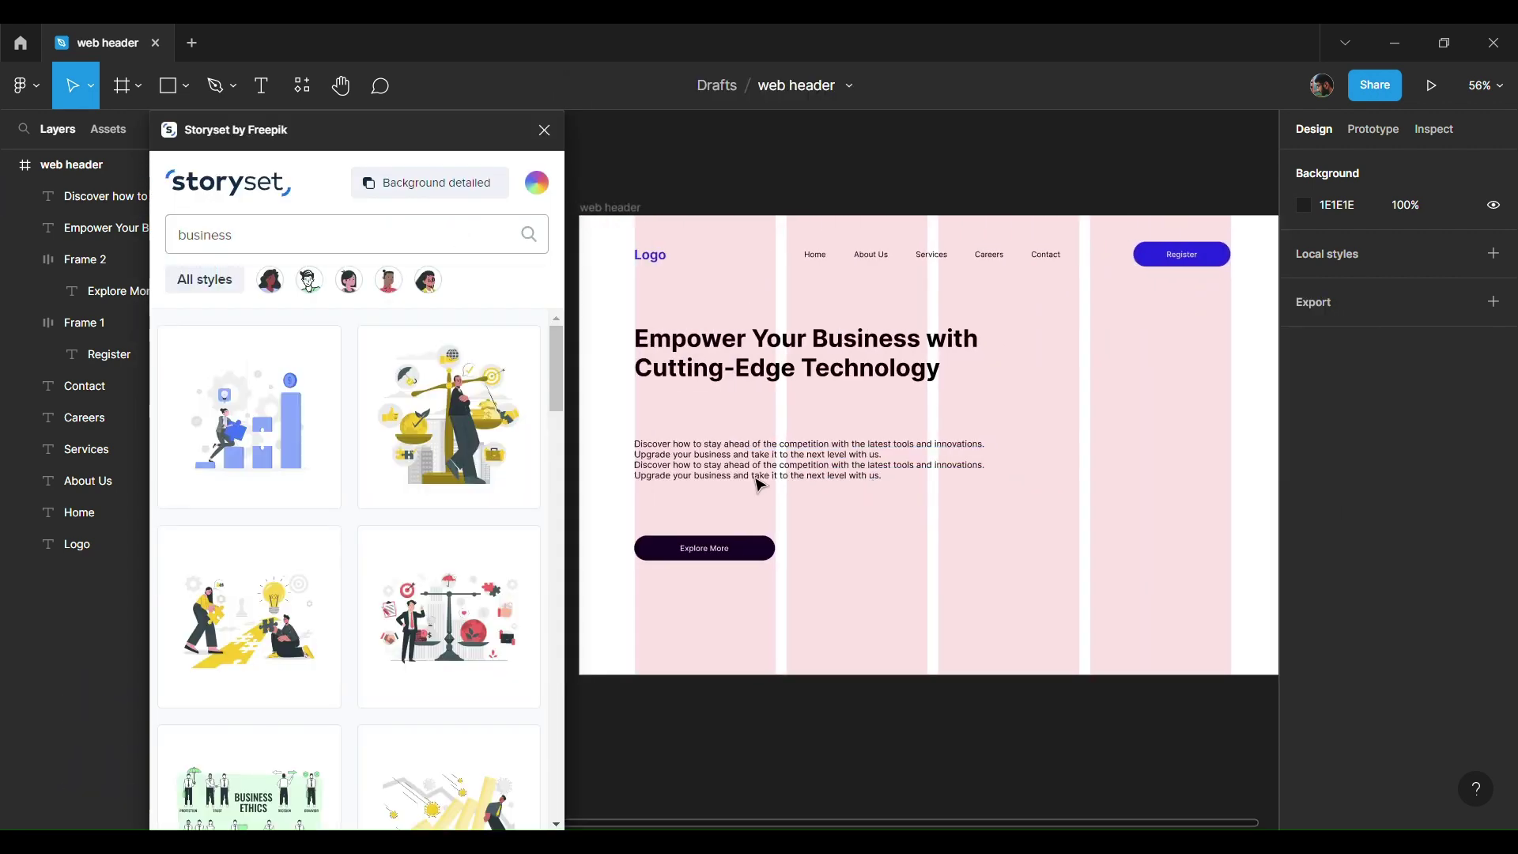
pyautogui.moveTo(250, 416); pyautogui.dragTo(941, 733)
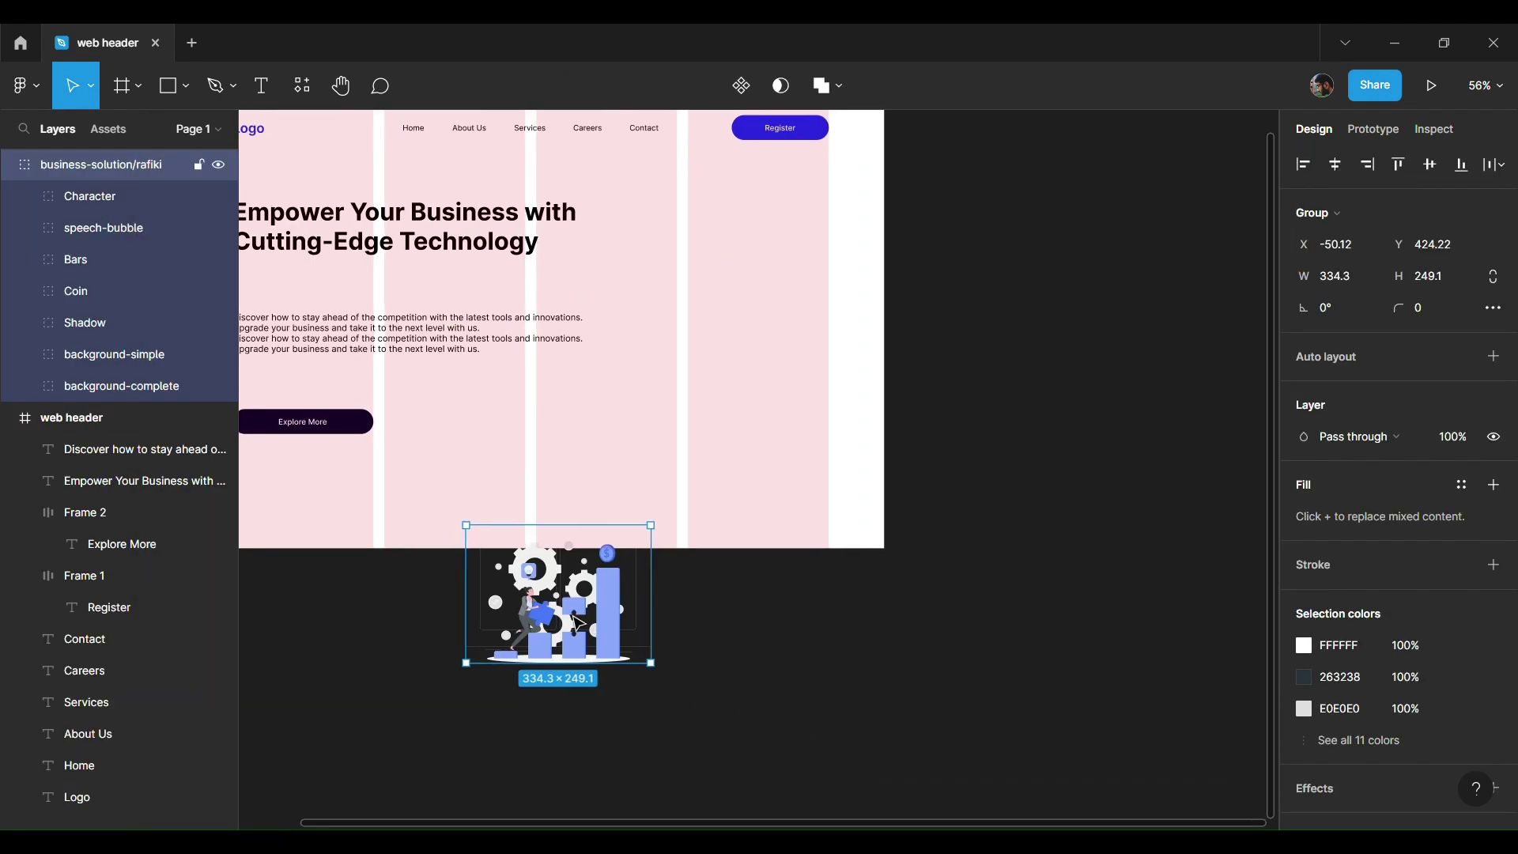
# Step: Move the illustration into the header and narrow the headline and paragraph to about 530 wide
pyautogui.moveTo(578, 625); pyautogui.dragTo(739, 329)
pyautogui.scroll(2, 739, 328)
pyautogui.hscroll(-3, 739, 329)
pyautogui.click(838, 356)
pyautogui.moveTo(847, 366); pyautogui.dragTo(801, 371)
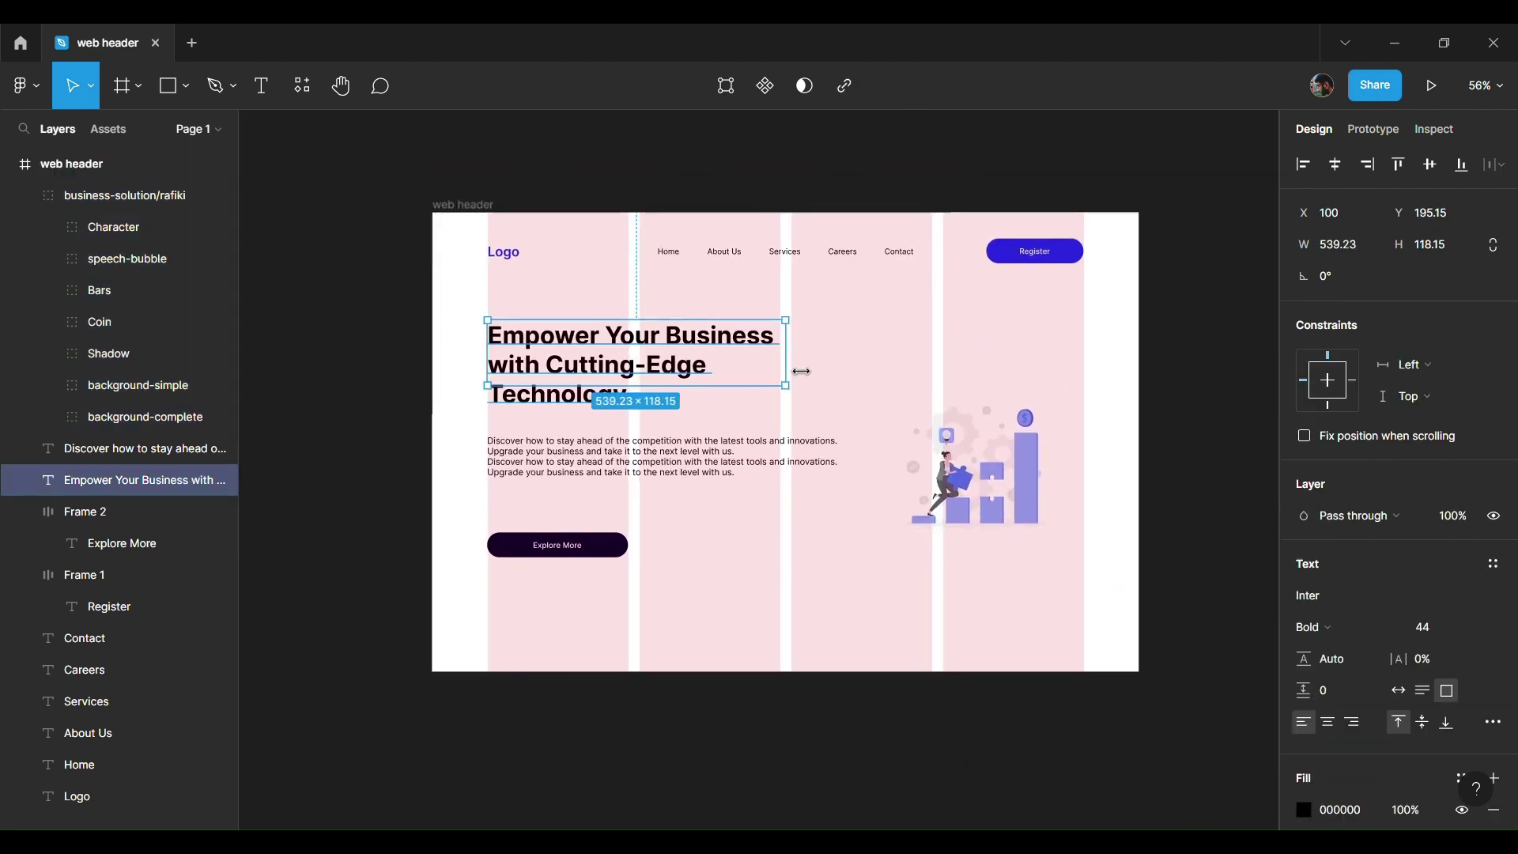
pyautogui.click(827, 455)
pyautogui.moveTo(838, 457); pyautogui.dragTo(799, 470)
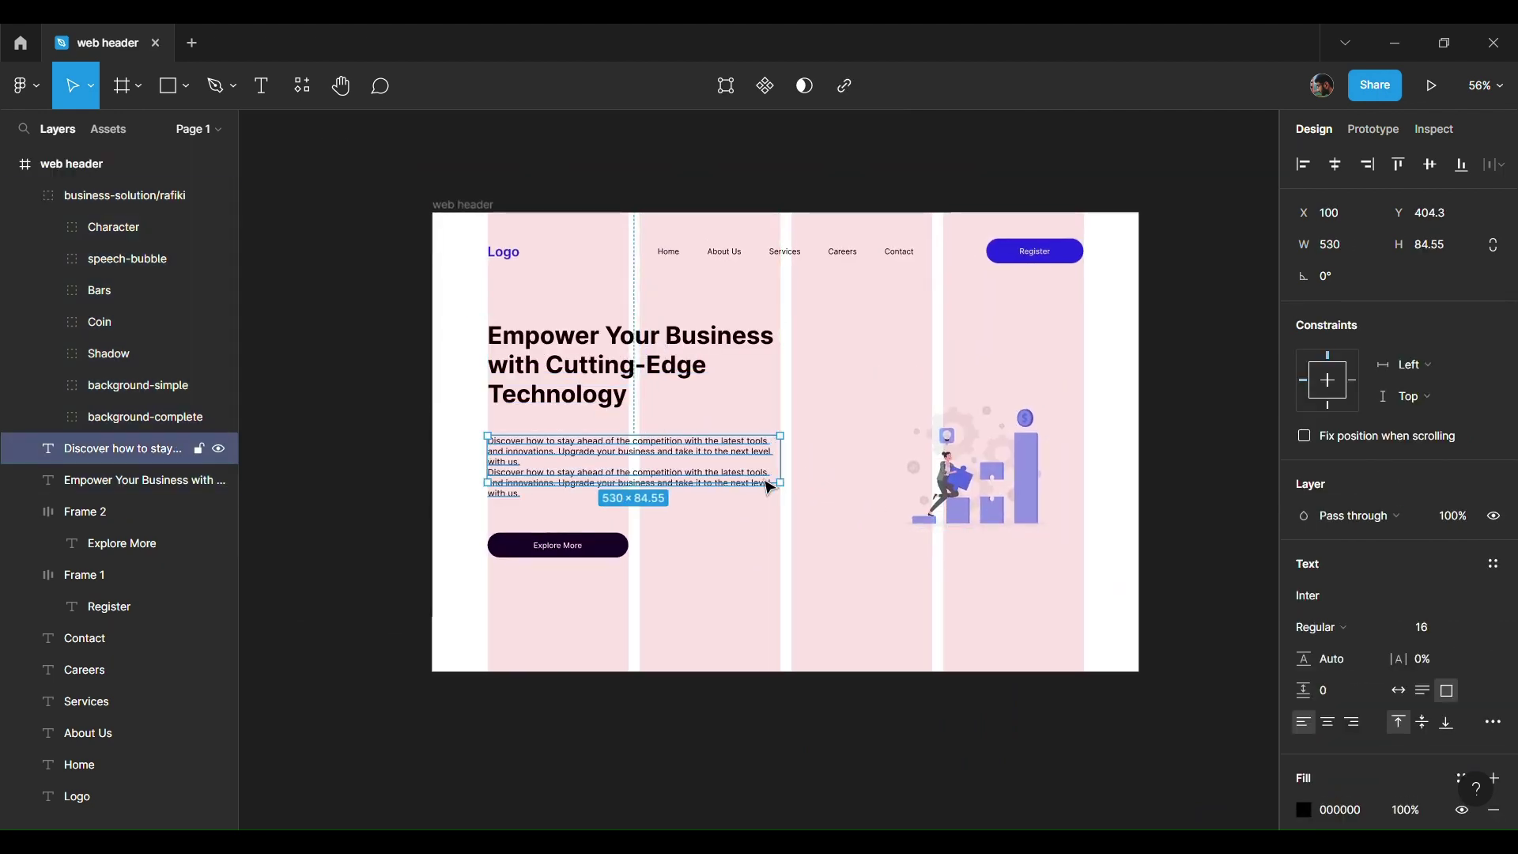
# Step: Remove the paragraph's line break before the second 'Discover', then select the hero text and button
pyautogui.scroll(3, 510, 481)
pyautogui.press('Return')
pyautogui.click(494, 484)
pyautogui.press('BackSpace')
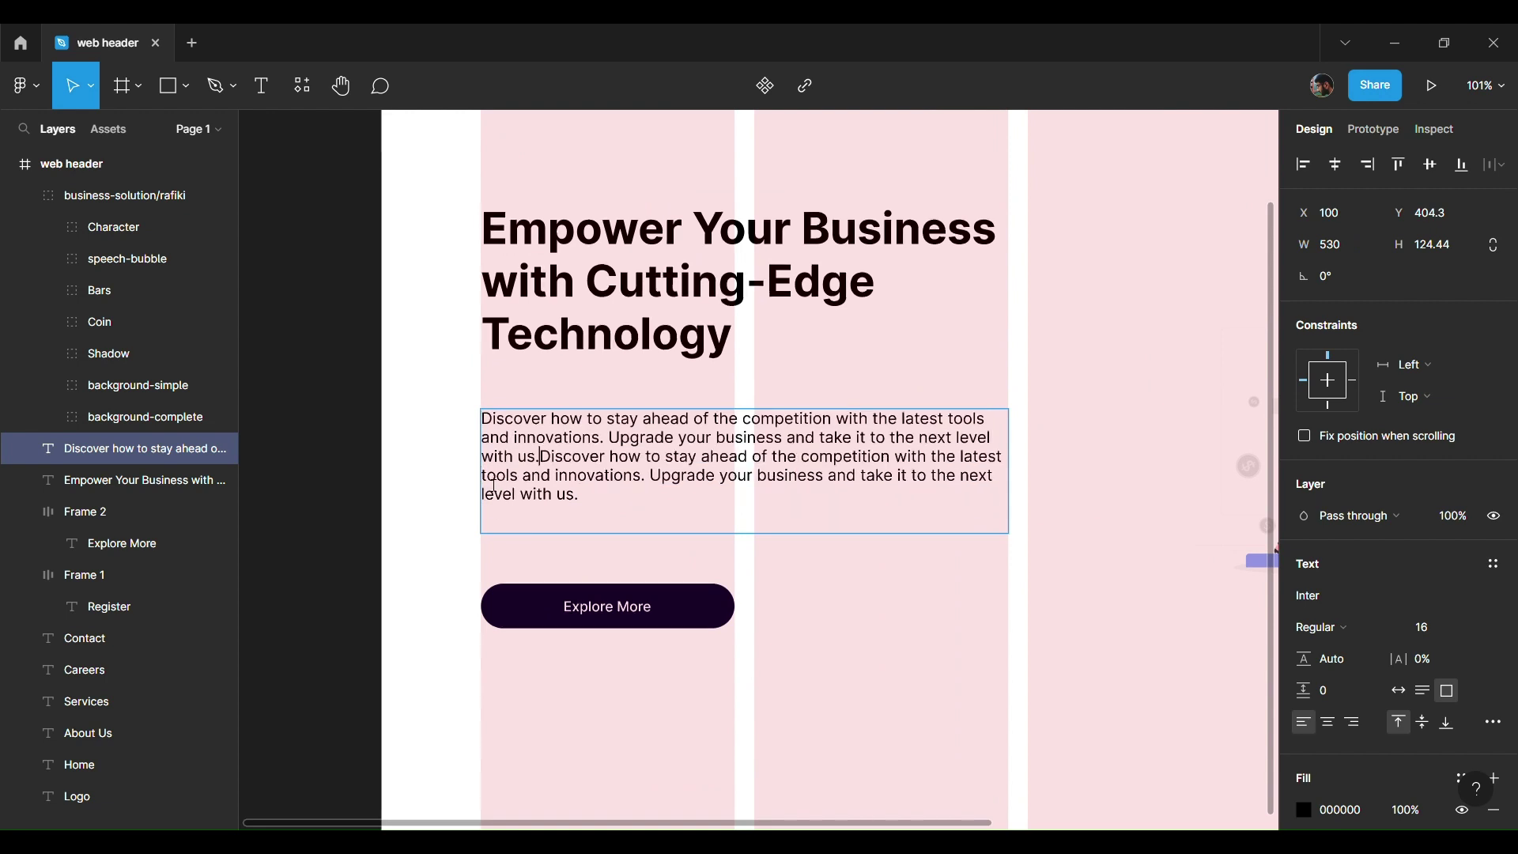
pyautogui.press('Escape')
pyautogui.scroll(-5, 1115, 435)
pyautogui.hscroll(2, 1026, 535)
pyautogui.press('Escape')
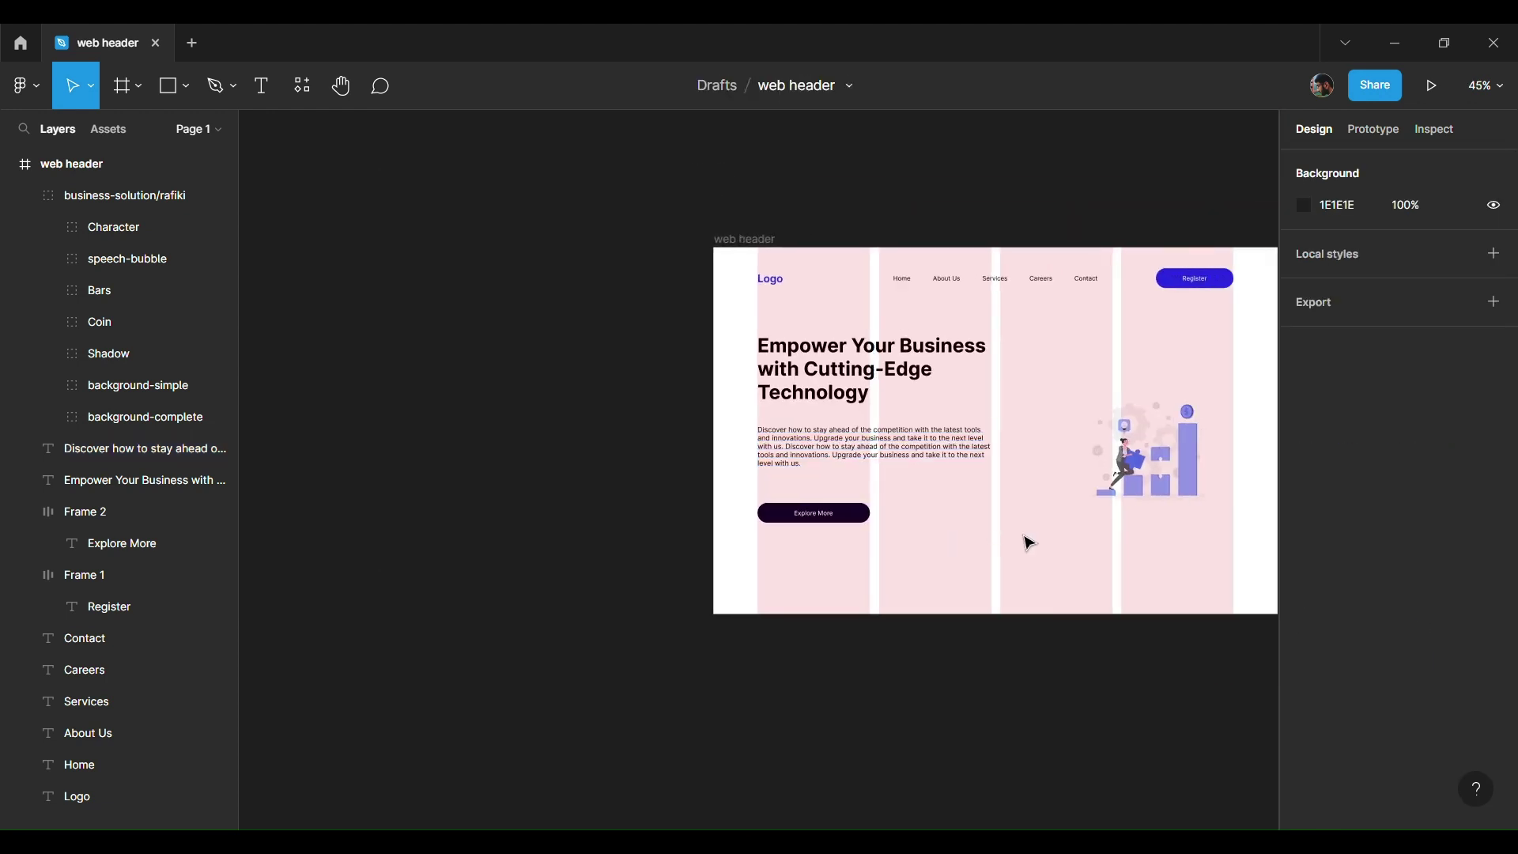
pyautogui.moveTo(957, 567); pyautogui.dragTo(738, 318)
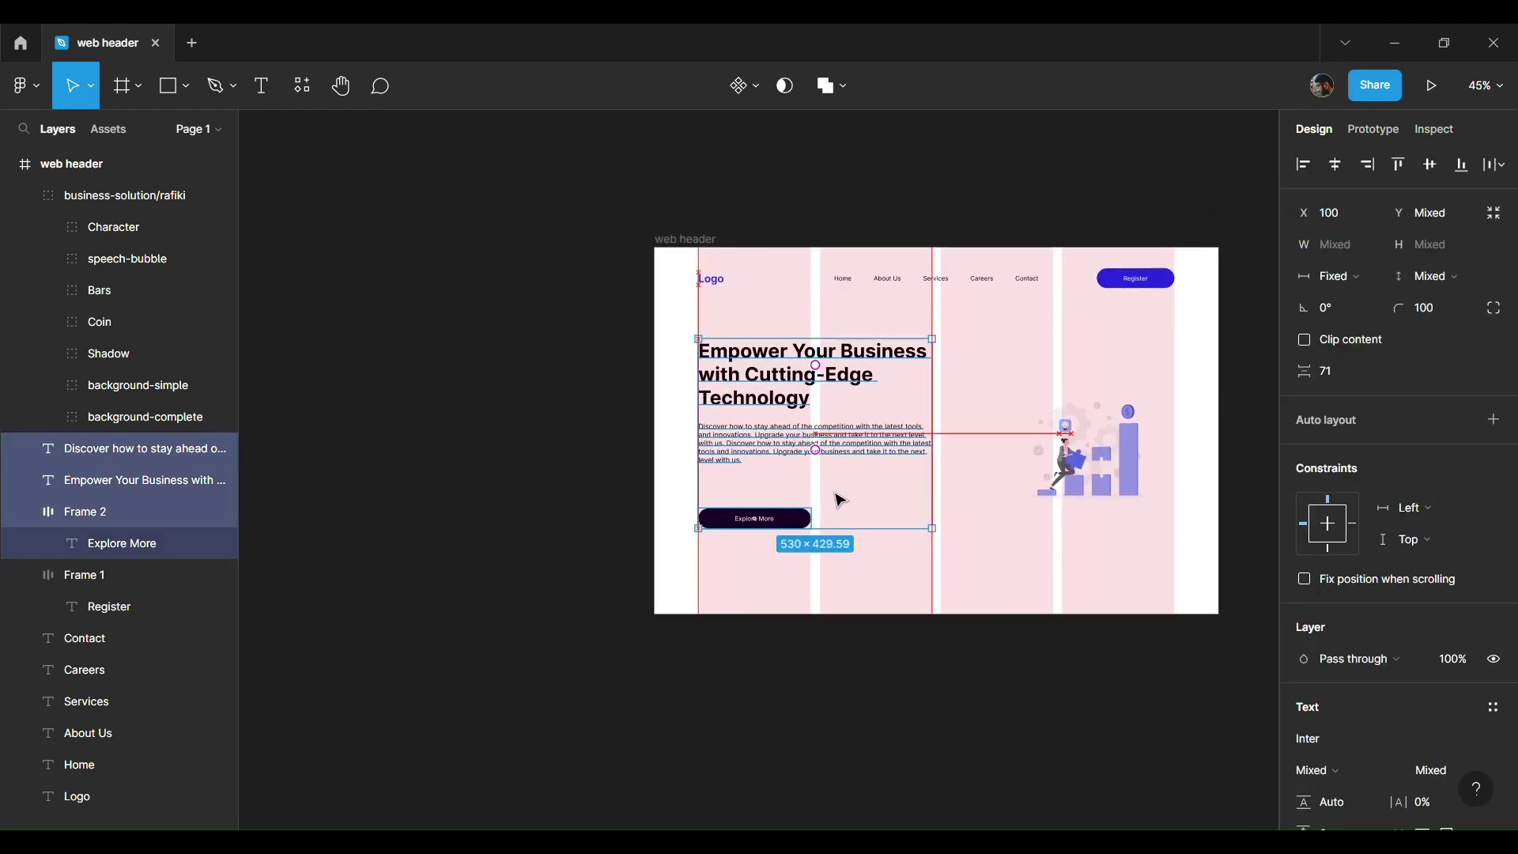
# Step: Resize the illustration to 350 high and move it up beside the headline
pyautogui.hscroll(2, 842, 498)
pyautogui.click(973, 455)
pyautogui.hscroll(2, 972, 455)
pyautogui.write('350')
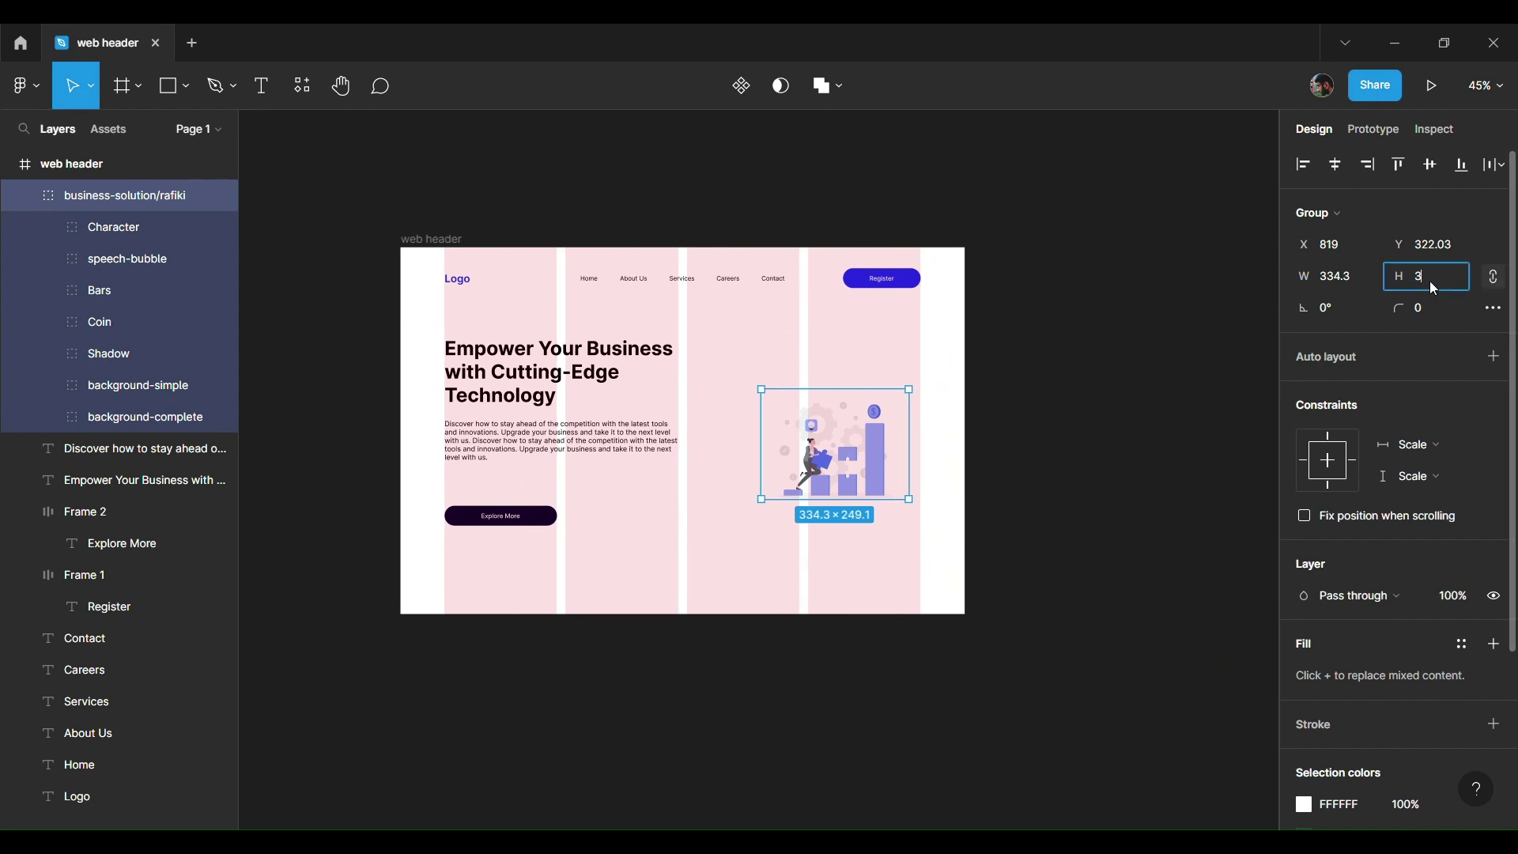
pyautogui.press('Return')
pyautogui.moveTo(910, 474)
pyautogui.mouseDown()
pyautogui.moveTo(867, 454)
pyautogui.moveTo(857, 472)
pyautogui.moveTo(873, 457)
pyautogui.mouseUp()
pyautogui.write('380')
pyautogui.press('Return')
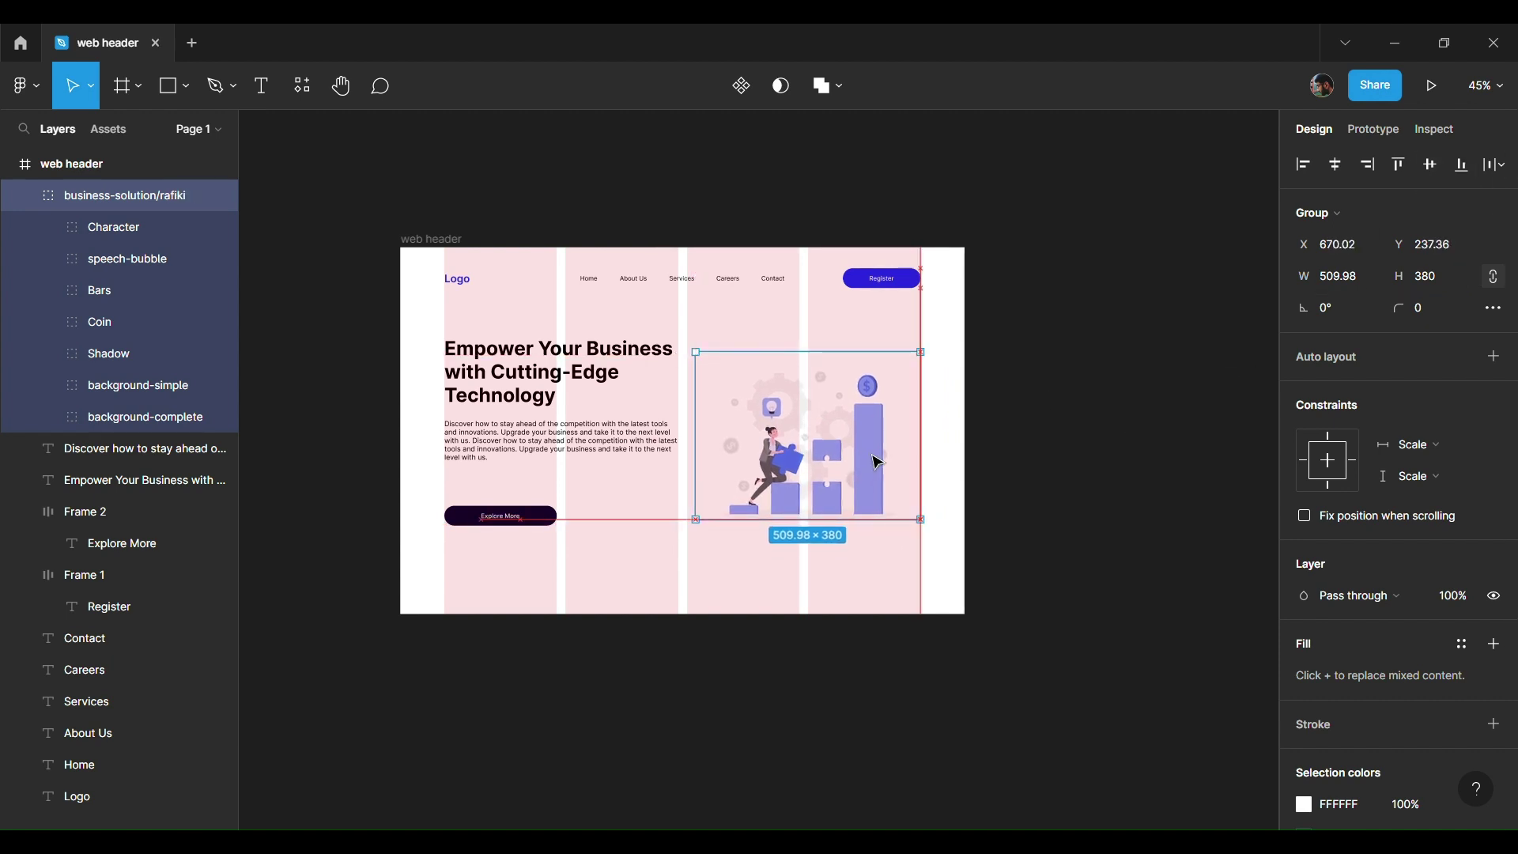
# Step: Hide the web header frame's pink layout grid columns and zoom to fit the design
pyautogui.click(645, 214)
pyautogui.click(432, 239)
pyautogui.hotkey('ctrl', 'shift', '4')
pyautogui.press('Escape')
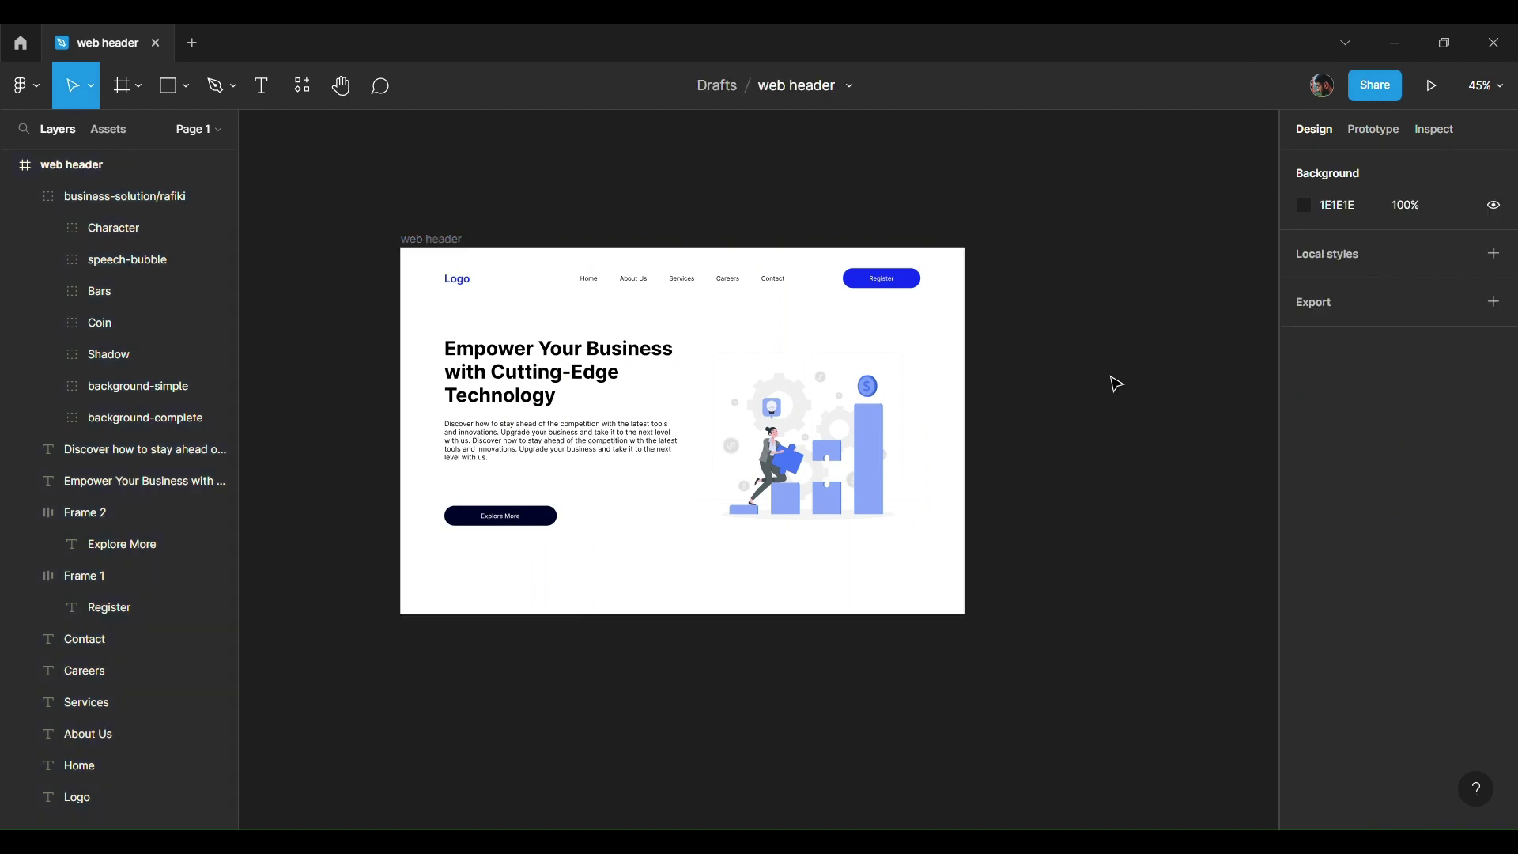
pyautogui.hotkey('shift', '1')
pyautogui.scroll(-1, 1155, 404)
pyautogui.hscroll(1, 1154, 404)
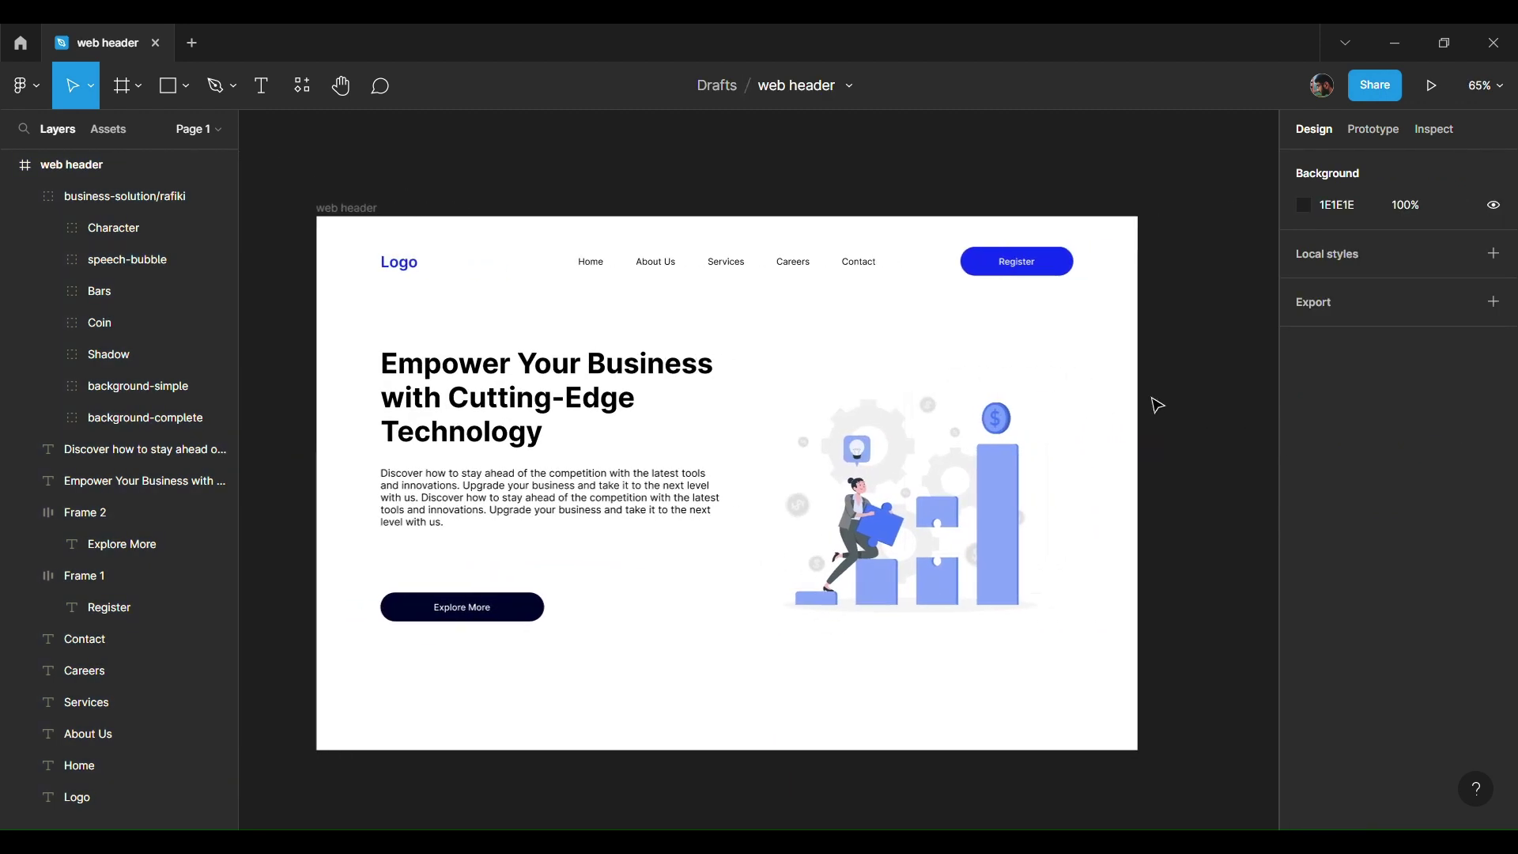
# Step: Set the illustration height to 400 and align it to the right column edge
pyautogui.click(1044, 558)
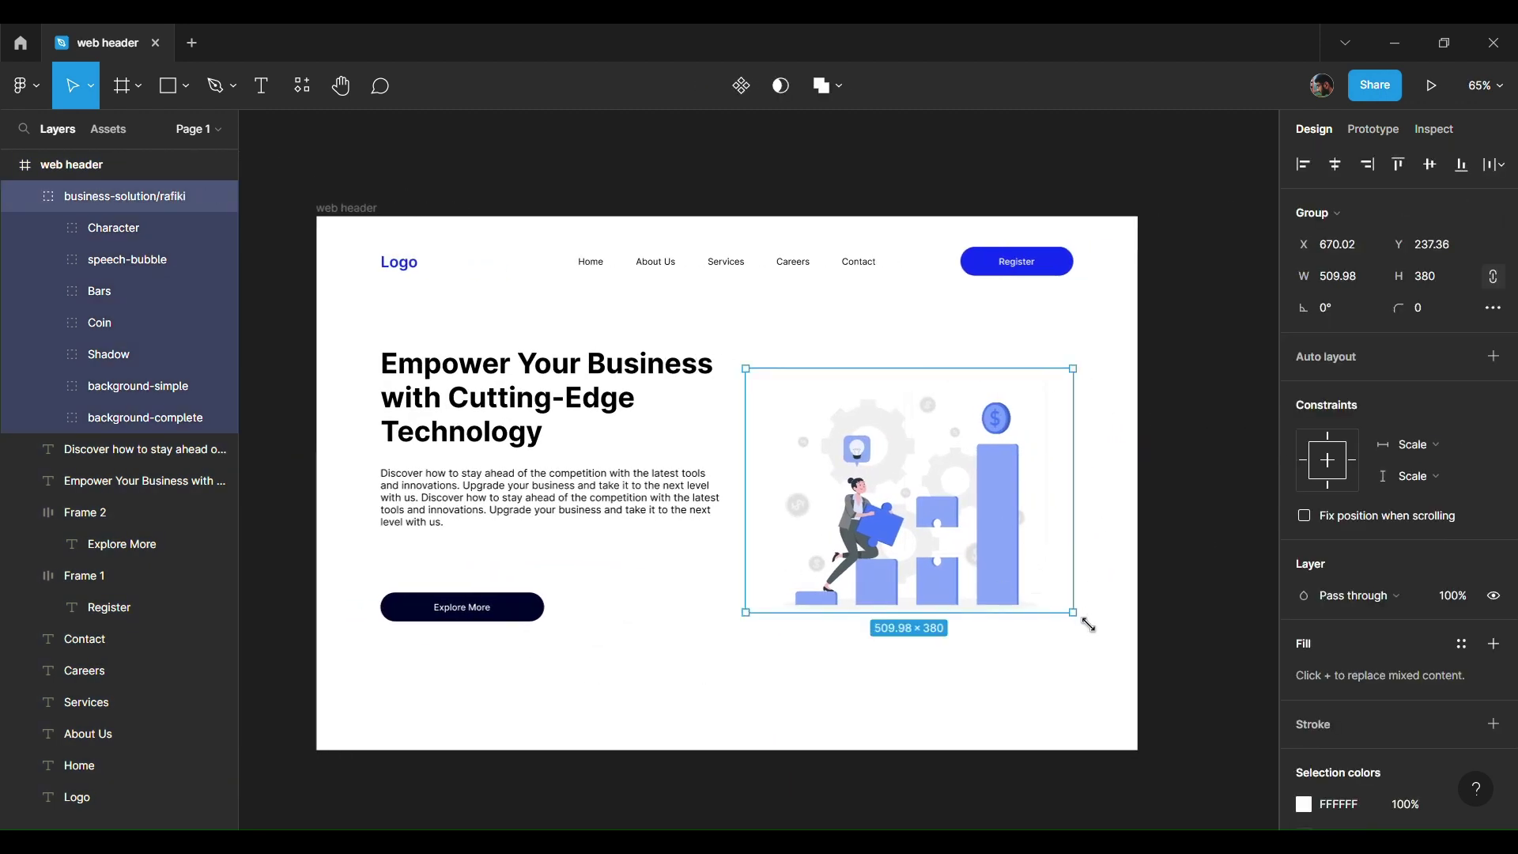
pyautogui.write('400')
pyautogui.press('Return')
pyautogui.moveTo(1005, 531); pyautogui.dragTo(993, 522)
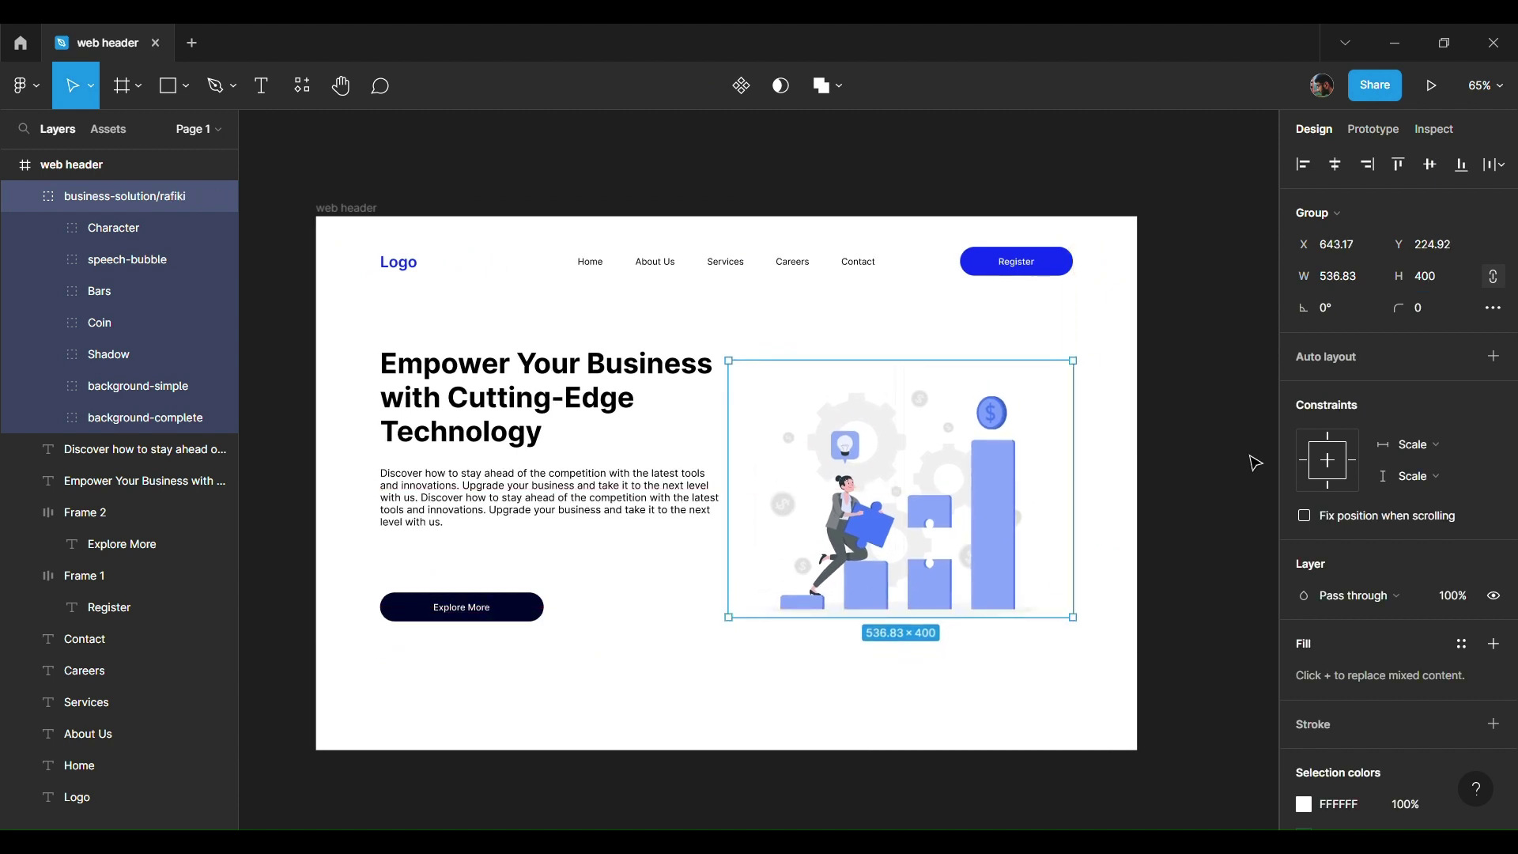
pyautogui.click(1255, 463)
# Step: Launch the Get Waves plugin on the web header frame and randomize a wave shape
pyautogui.scroll(3, 416, 204)
pyautogui.rightClick(417, 203)
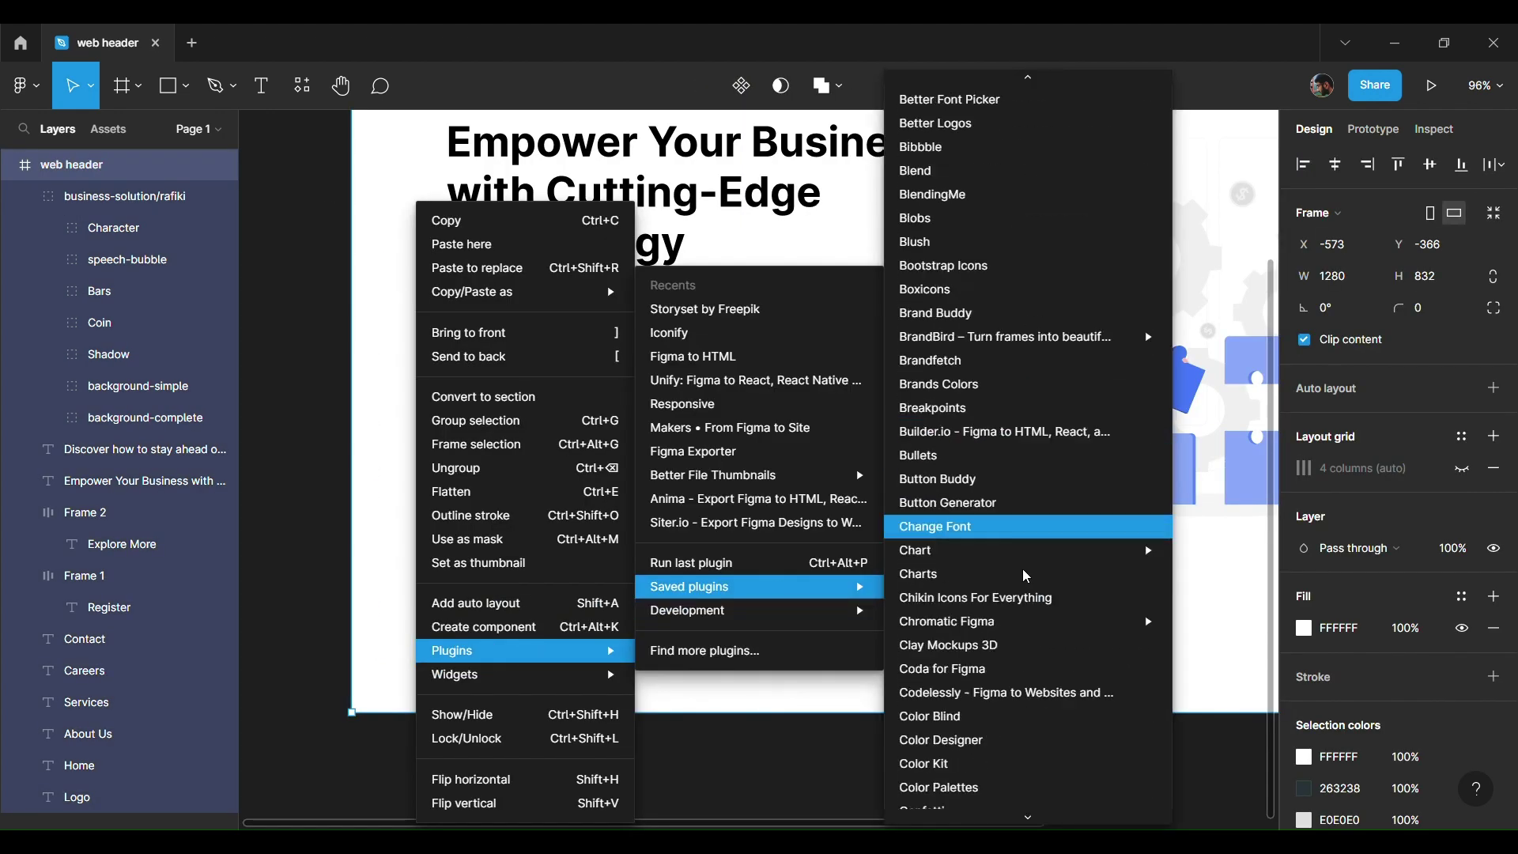
pyautogui.scroll(-10, 1025, 576)
pyautogui.scroll(-10, 1020, 581)
pyautogui.scroll(-2, 1020, 581)
pyautogui.scroll(1, 951, 395)
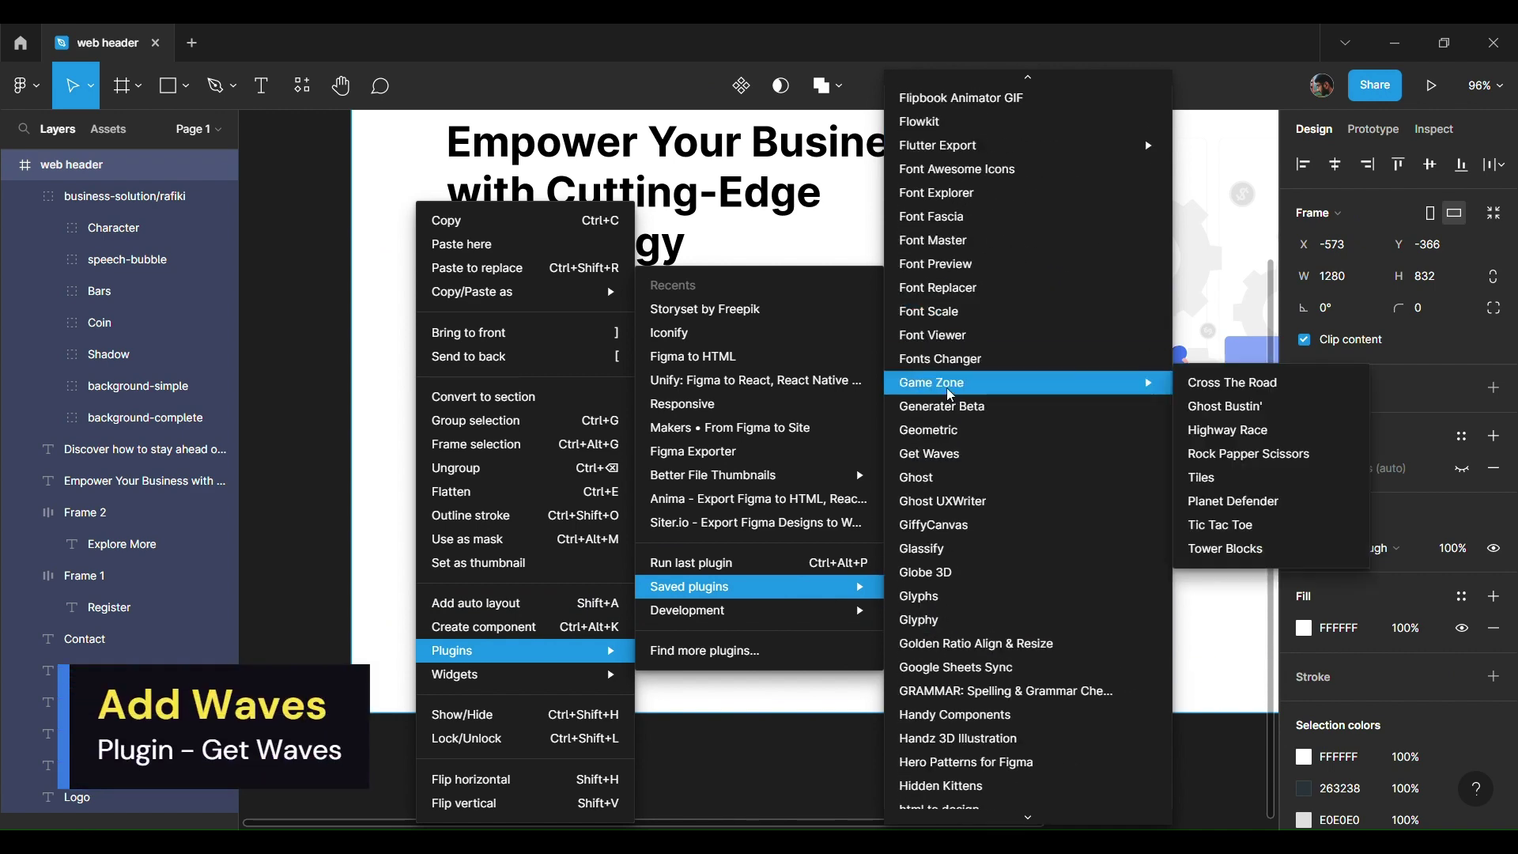
pyautogui.click(930, 454)
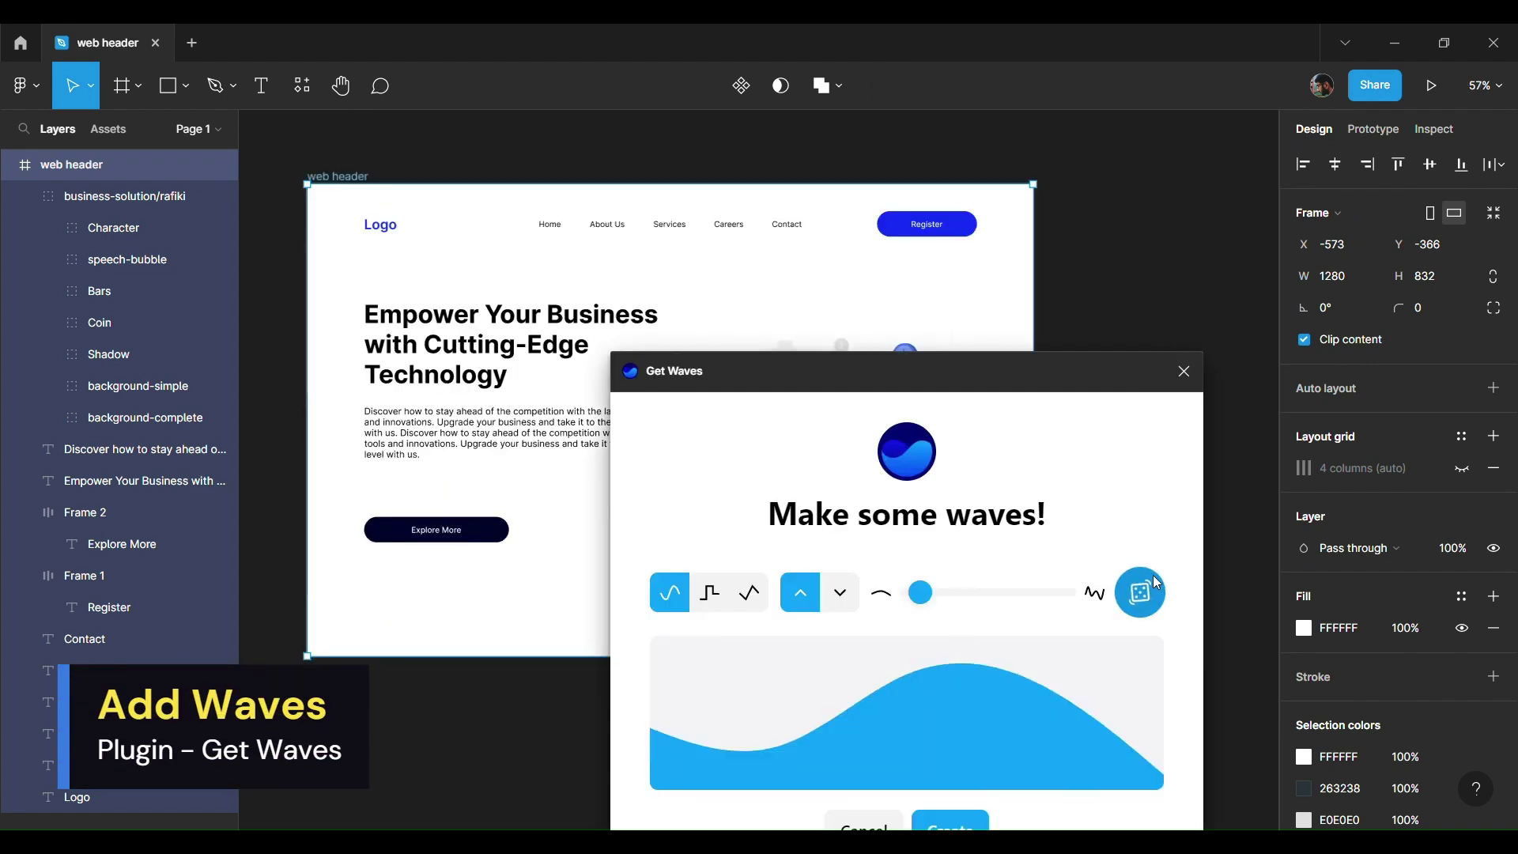
pyautogui.click(1140, 593)
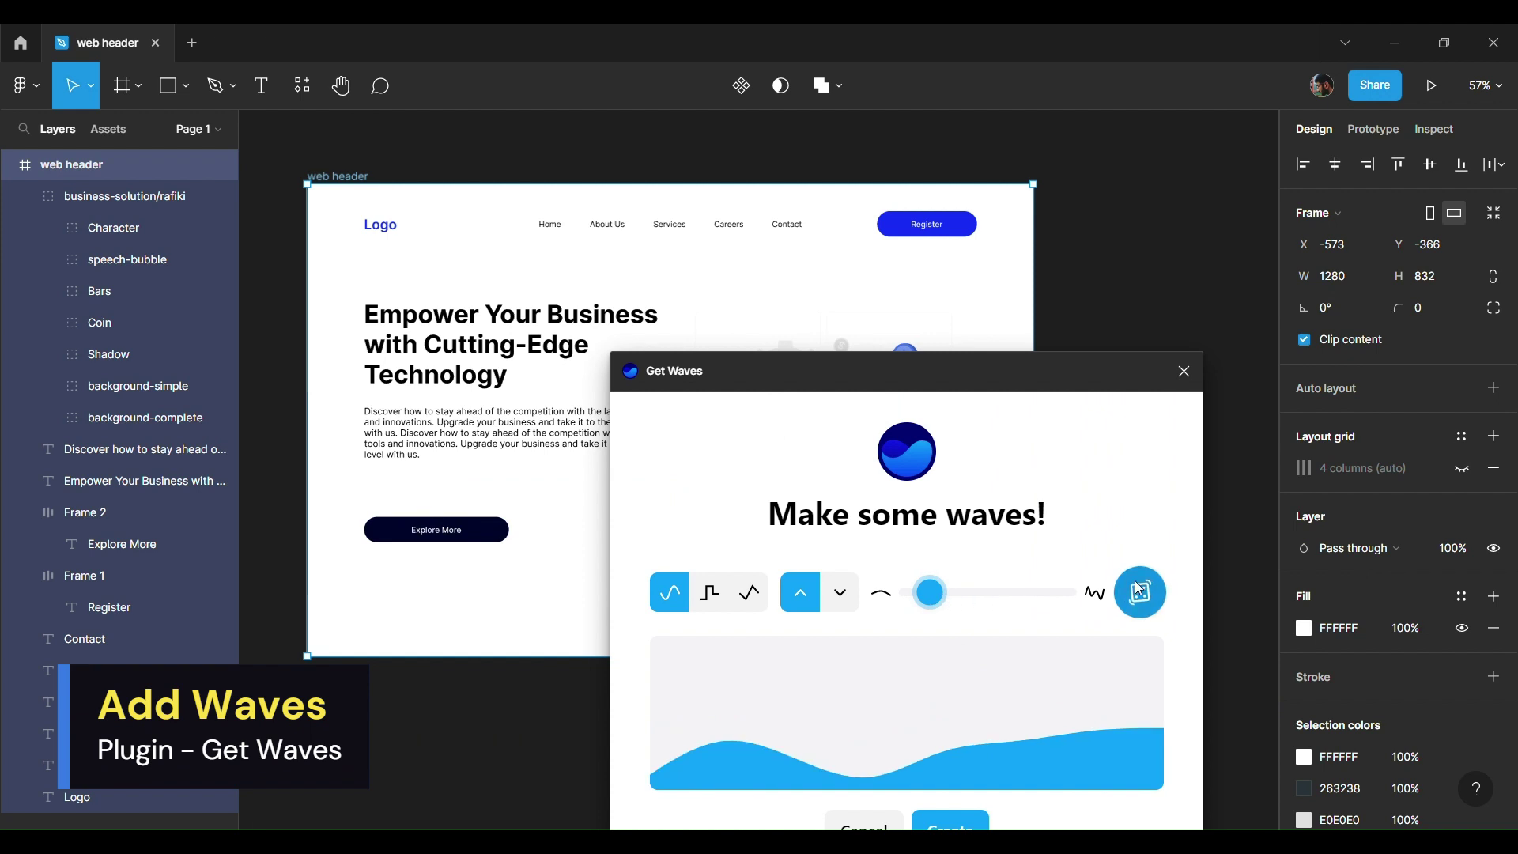
# Step: Increase the wave's frequency, create it, and fit it along the header bottom at 1280×159.41
pyautogui.moveTo(936, 599); pyautogui.dragTo(953, 599)
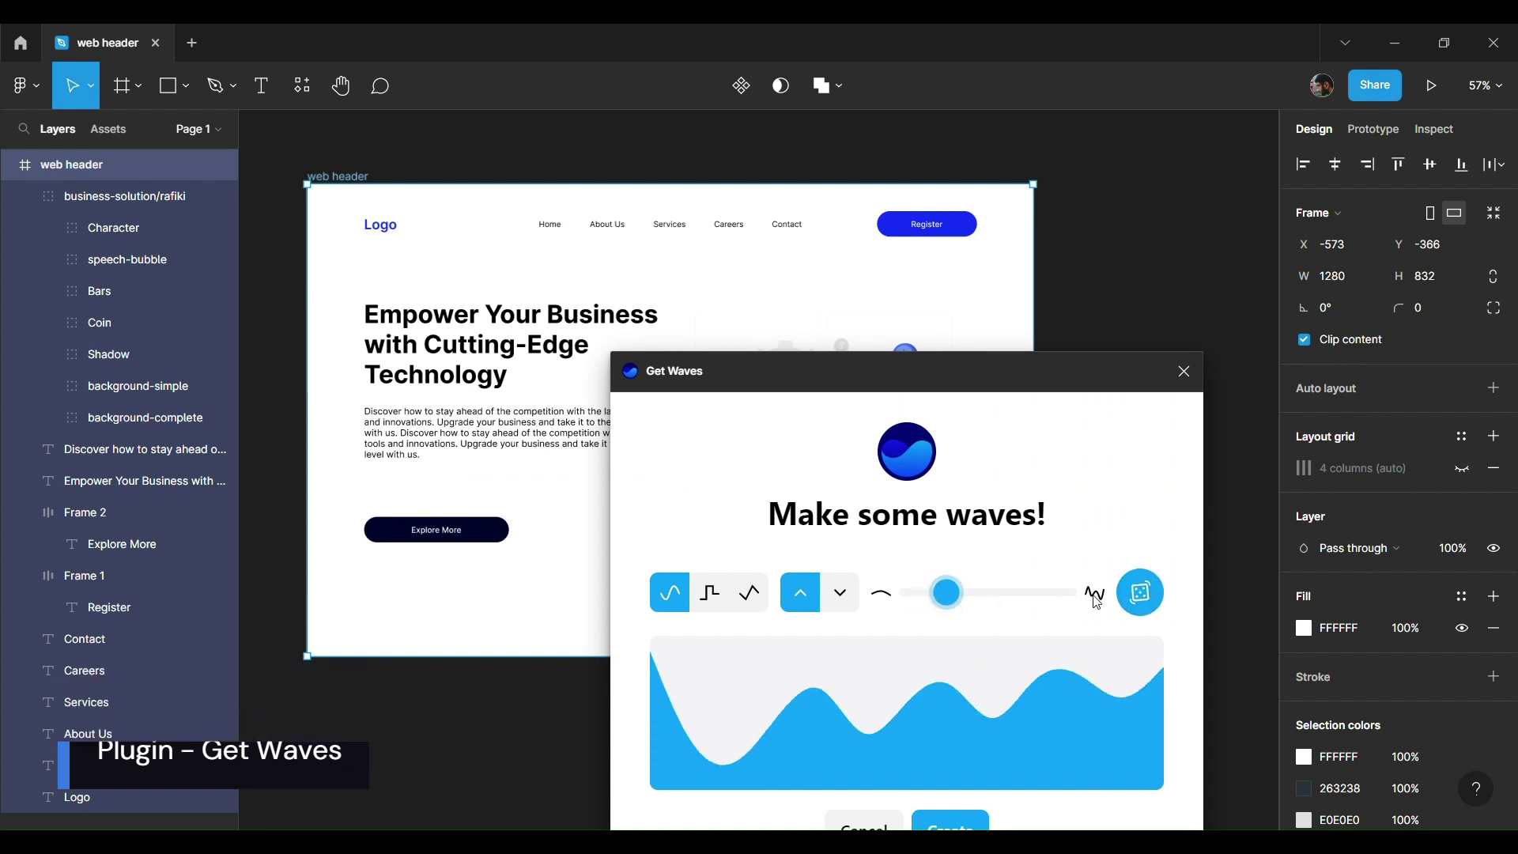
pyautogui.click(962, 808)
pyautogui.moveTo(895, 518); pyautogui.dragTo(892, 608)
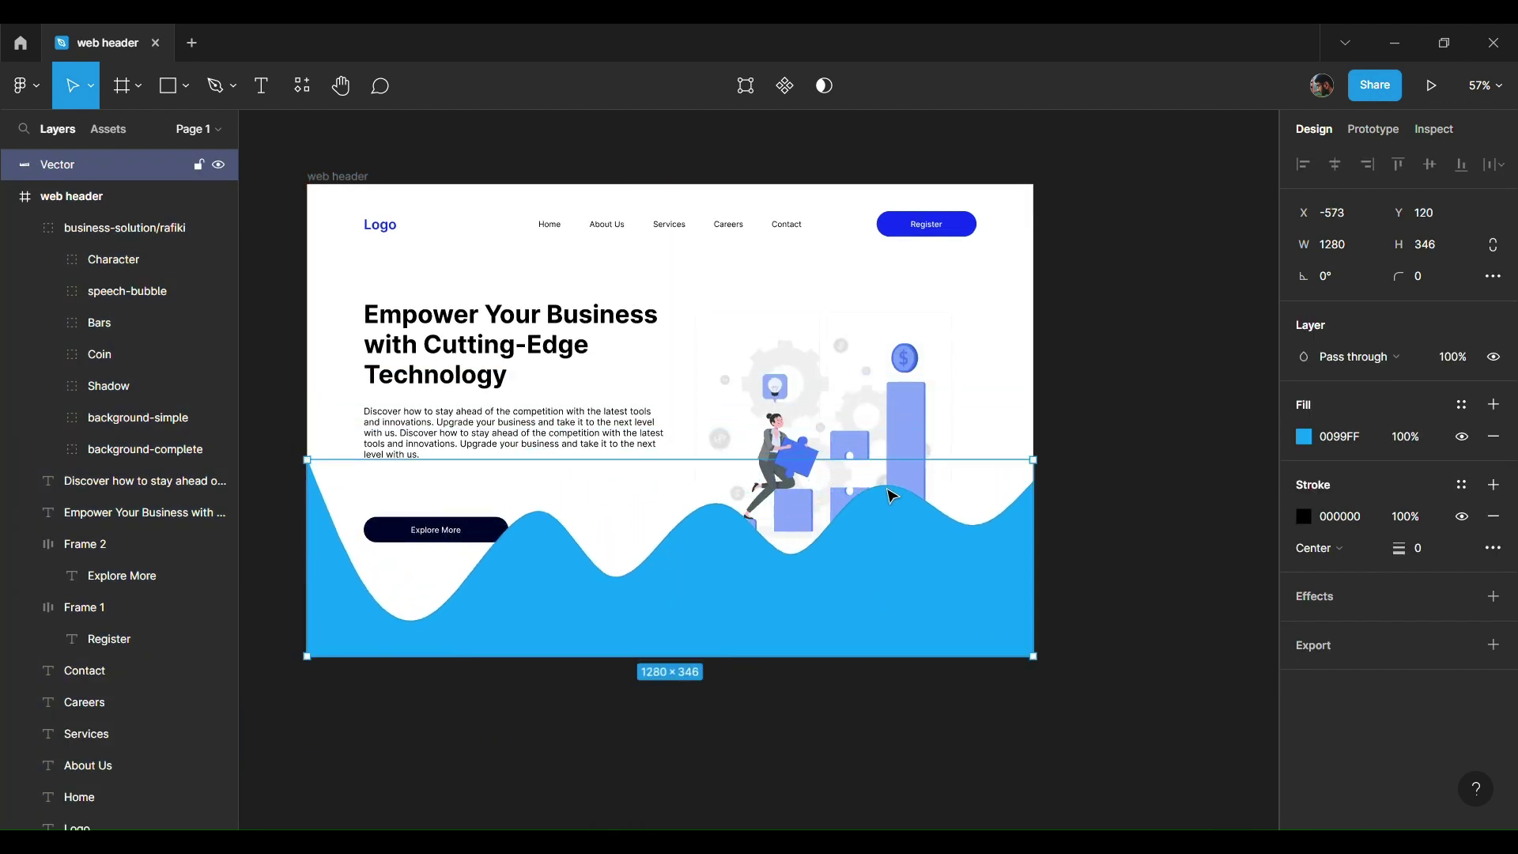
pyautogui.moveTo(894, 459); pyautogui.dragTo(904, 577)
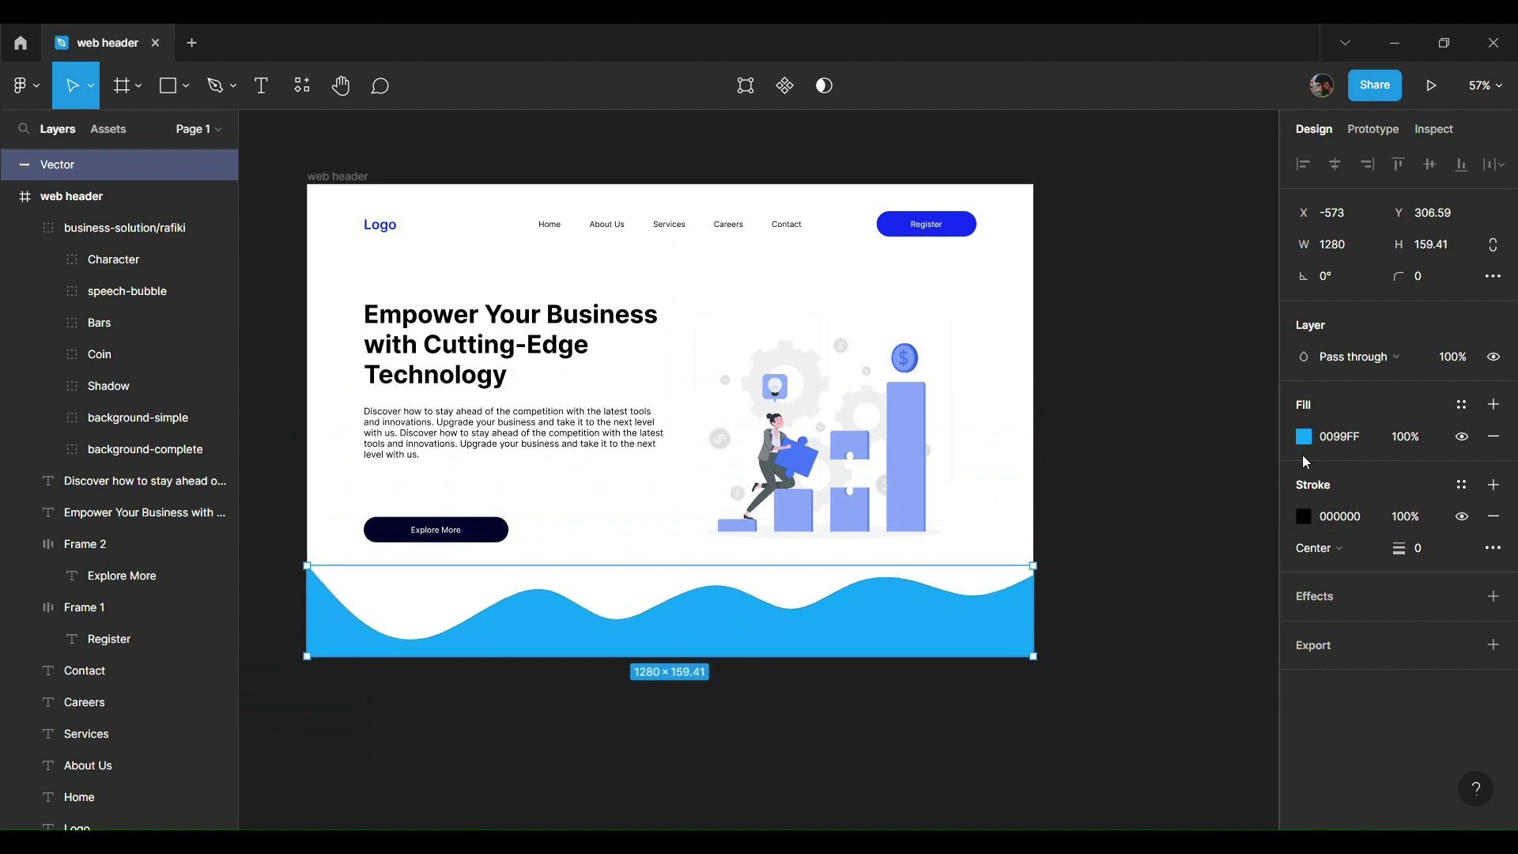
# Step: Set the wave's fill to the Register button's blue 1037FF using the eyedropper
pyautogui.click(1304, 437)
pyautogui.click(1070, 609)
pyautogui.click(960, 229)
# Step: Change the illustration's 1037FF selection colour to the lighter blue 637AF3
pyautogui.click(904, 443)
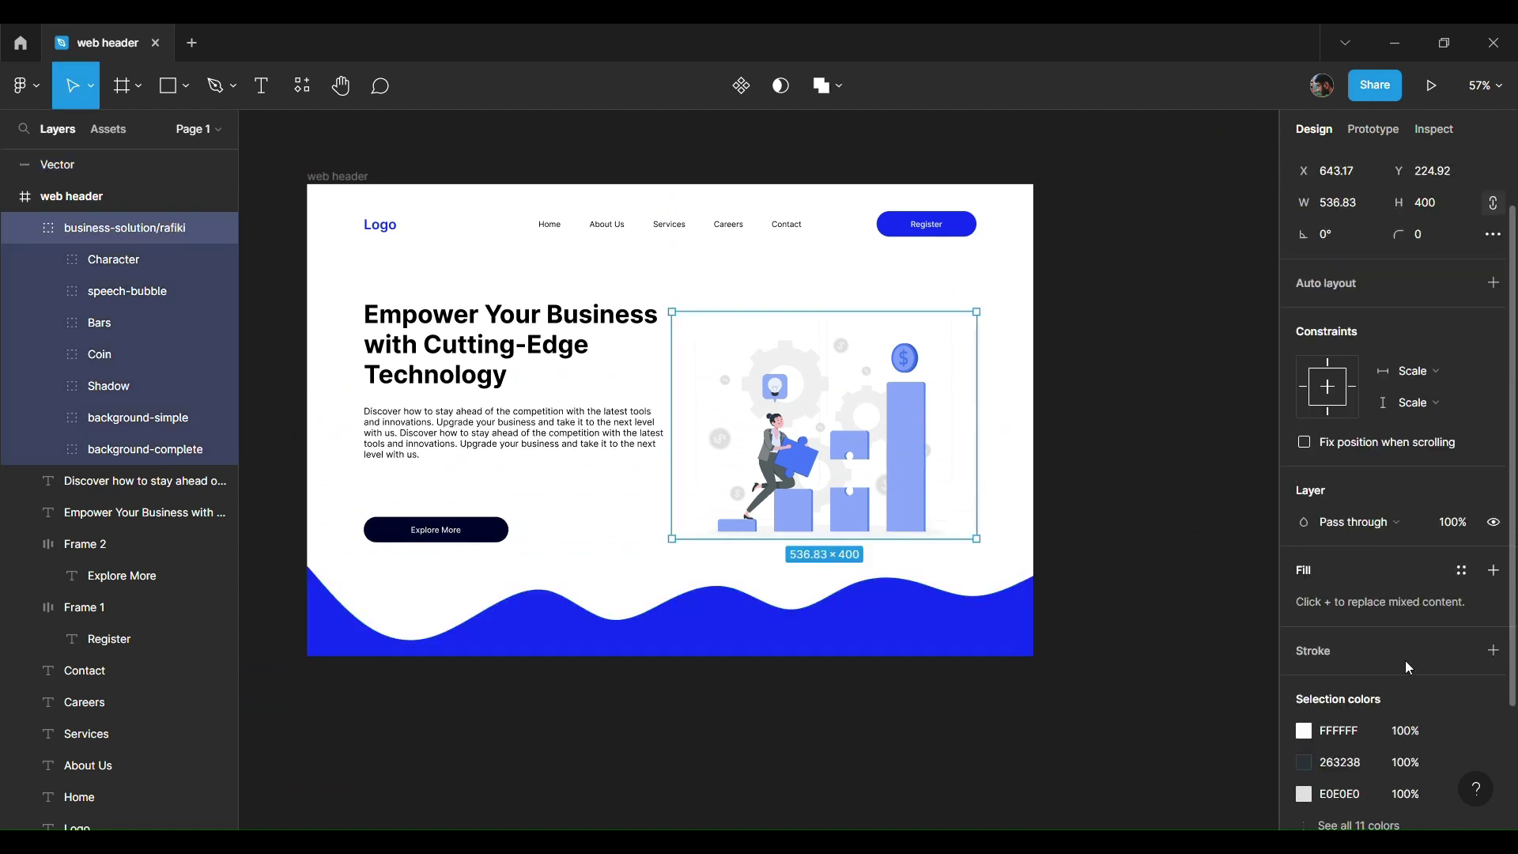
pyautogui.scroll(-3, 1409, 669)
pyautogui.click(1359, 660)
pyautogui.click(1304, 659)
pyautogui.click(1071, 609)
pyautogui.click(985, 223)
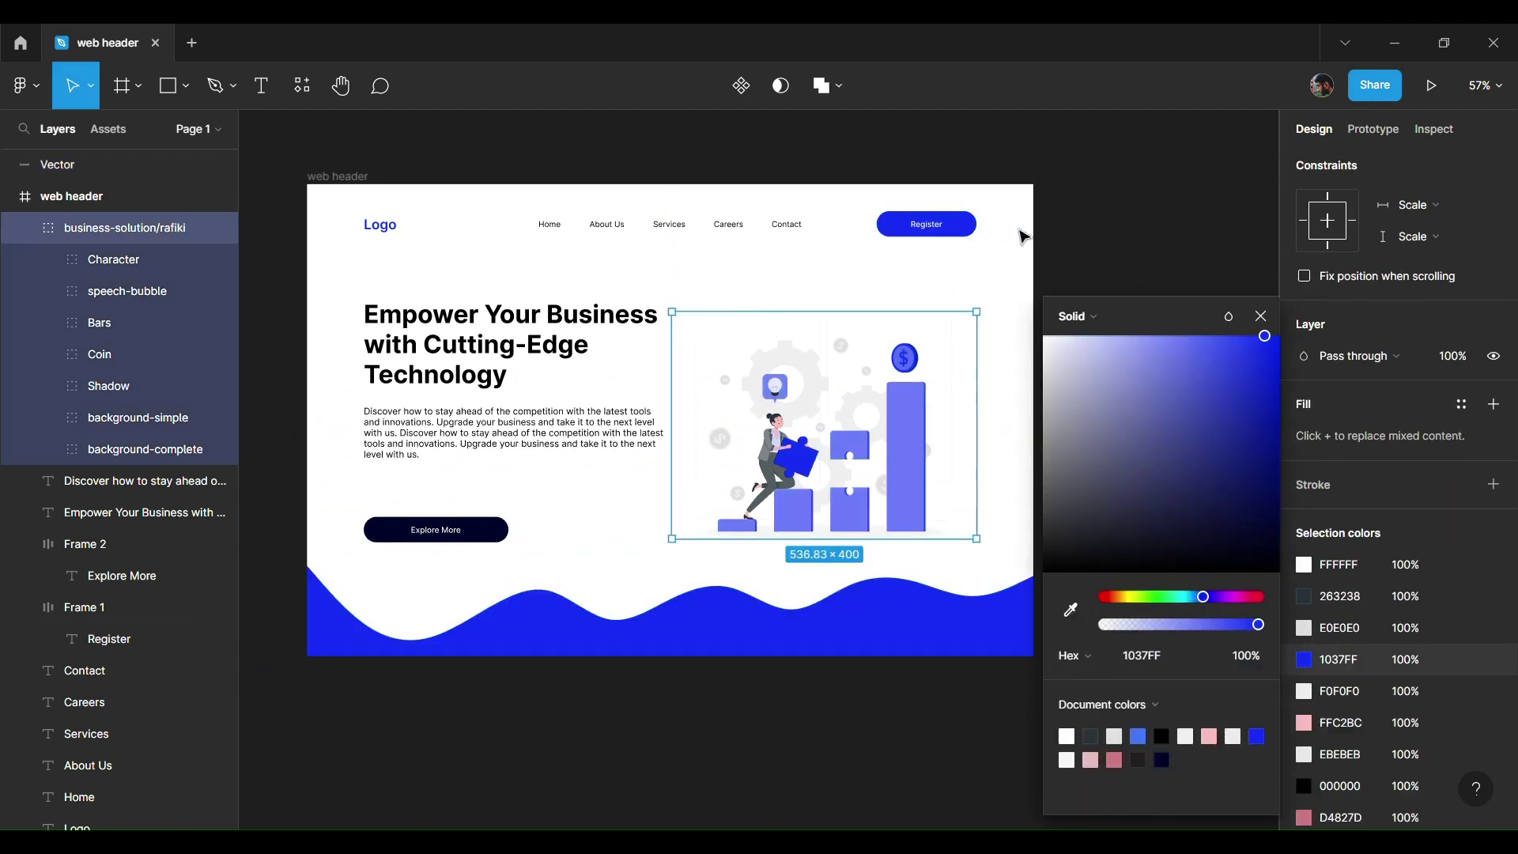
pyautogui.scroll(-4, 1352, 520)
pyautogui.scroll(-1, 1353, 519)
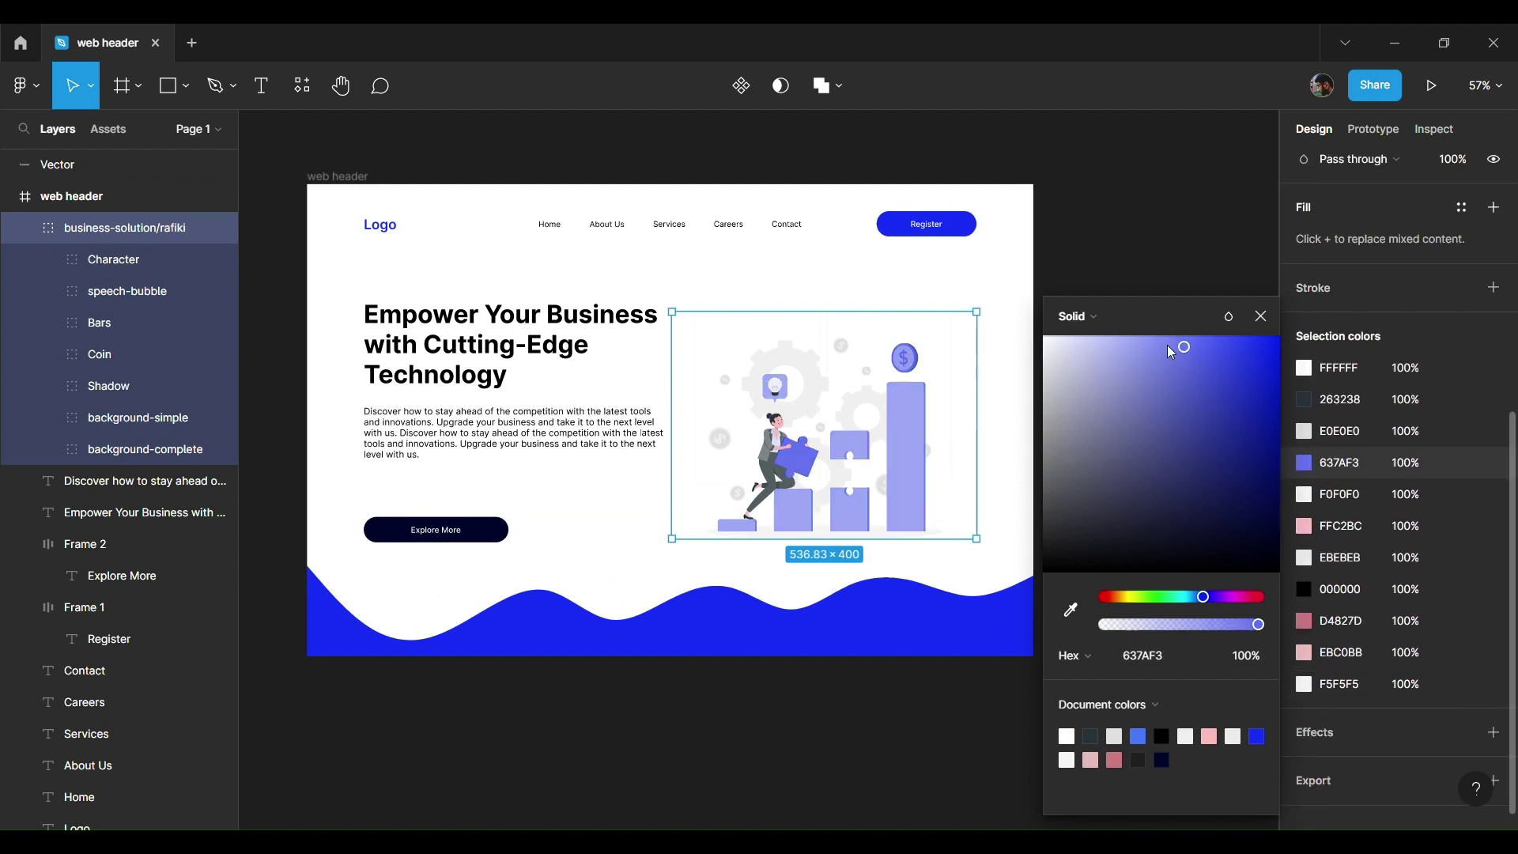
pyautogui.click(1124, 499)
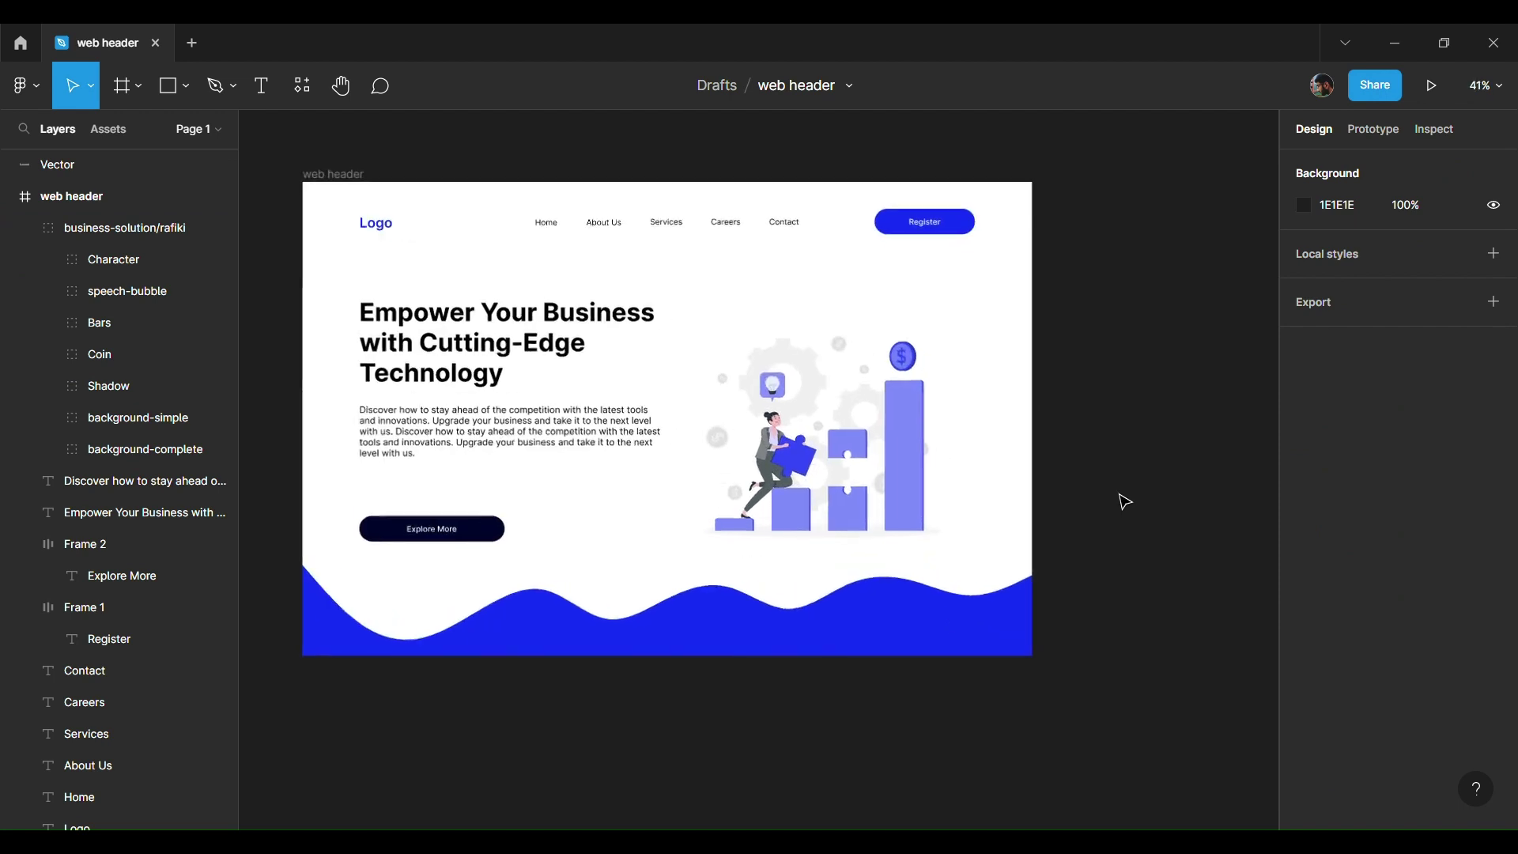
pyautogui.press('Tab')
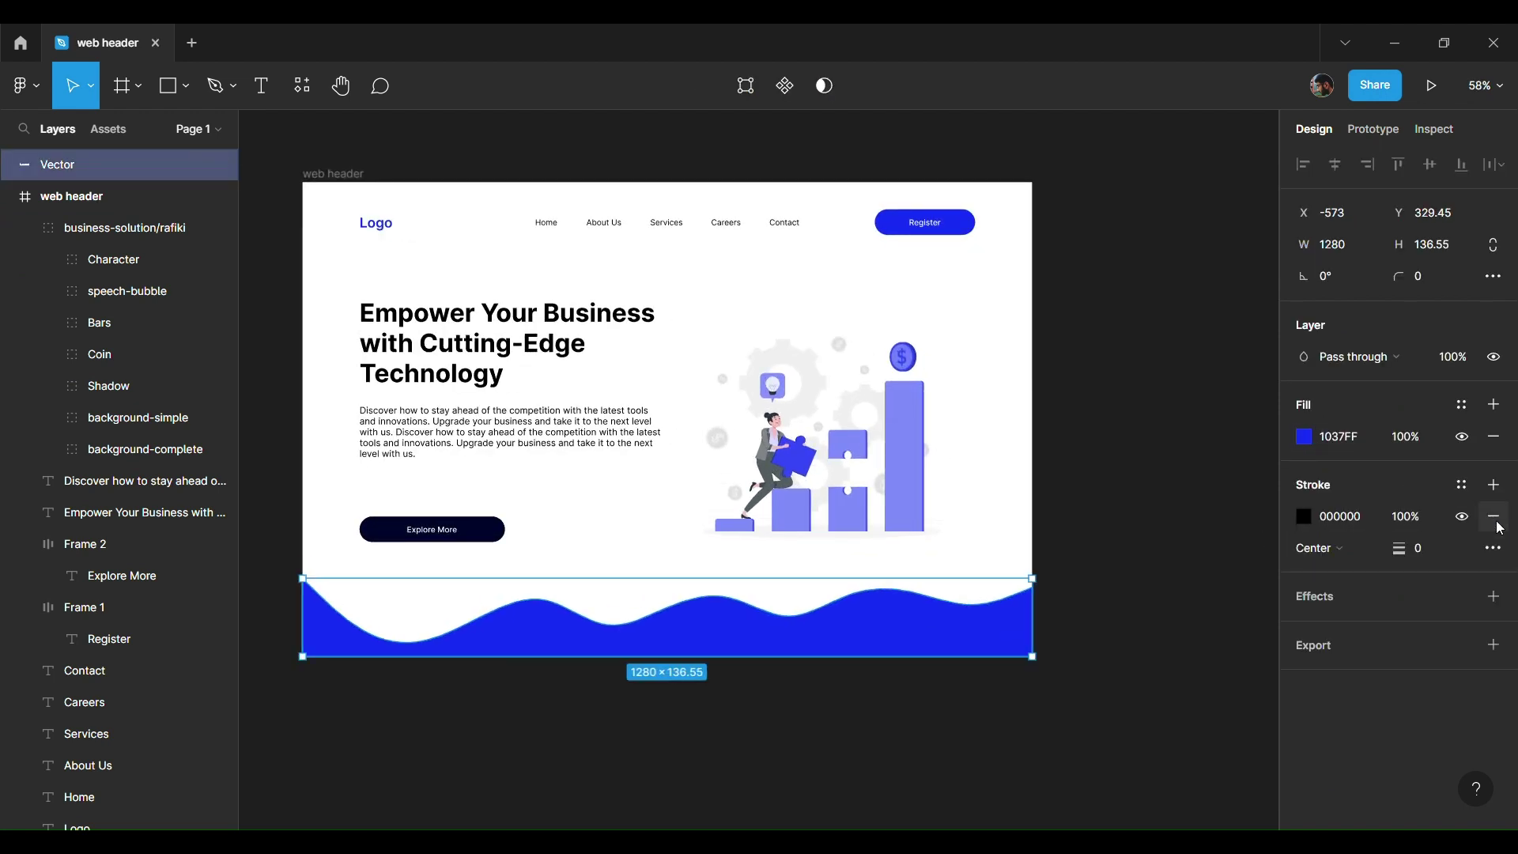
# Step: Move the wave Vector layer inside the web header frame in the Layers panel
pyautogui.click(1179, 421)
pyautogui.click(227, 164)
pyautogui.moveTo(227, 163); pyautogui.dragTo(229, 198)
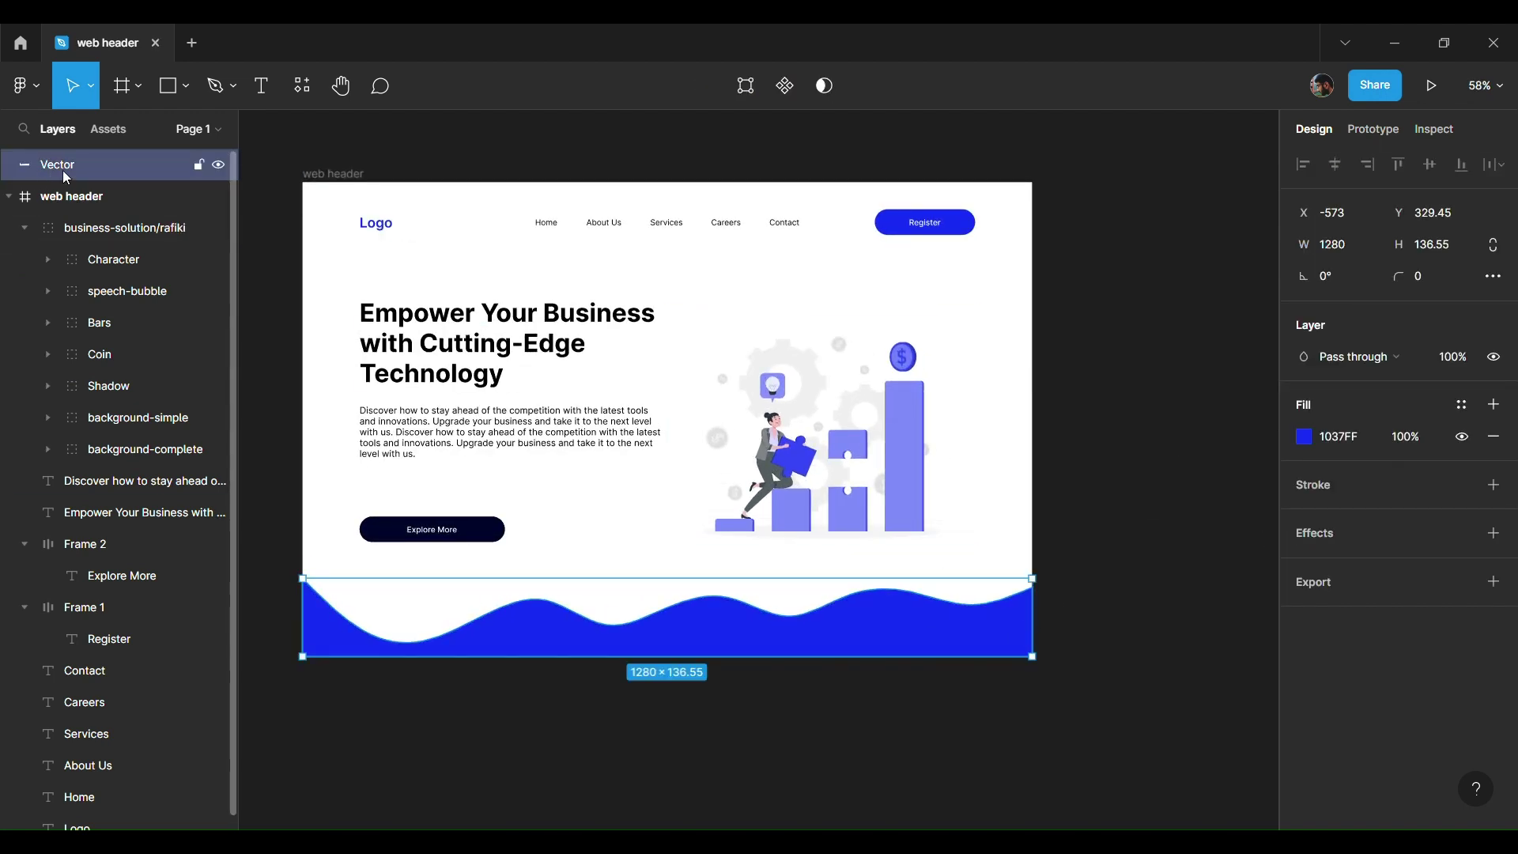
pyautogui.click(1151, 495)
# Step: Nudge the Explore More button slightly higher in the header
pyautogui.hscroll(-5, 1154, 495)
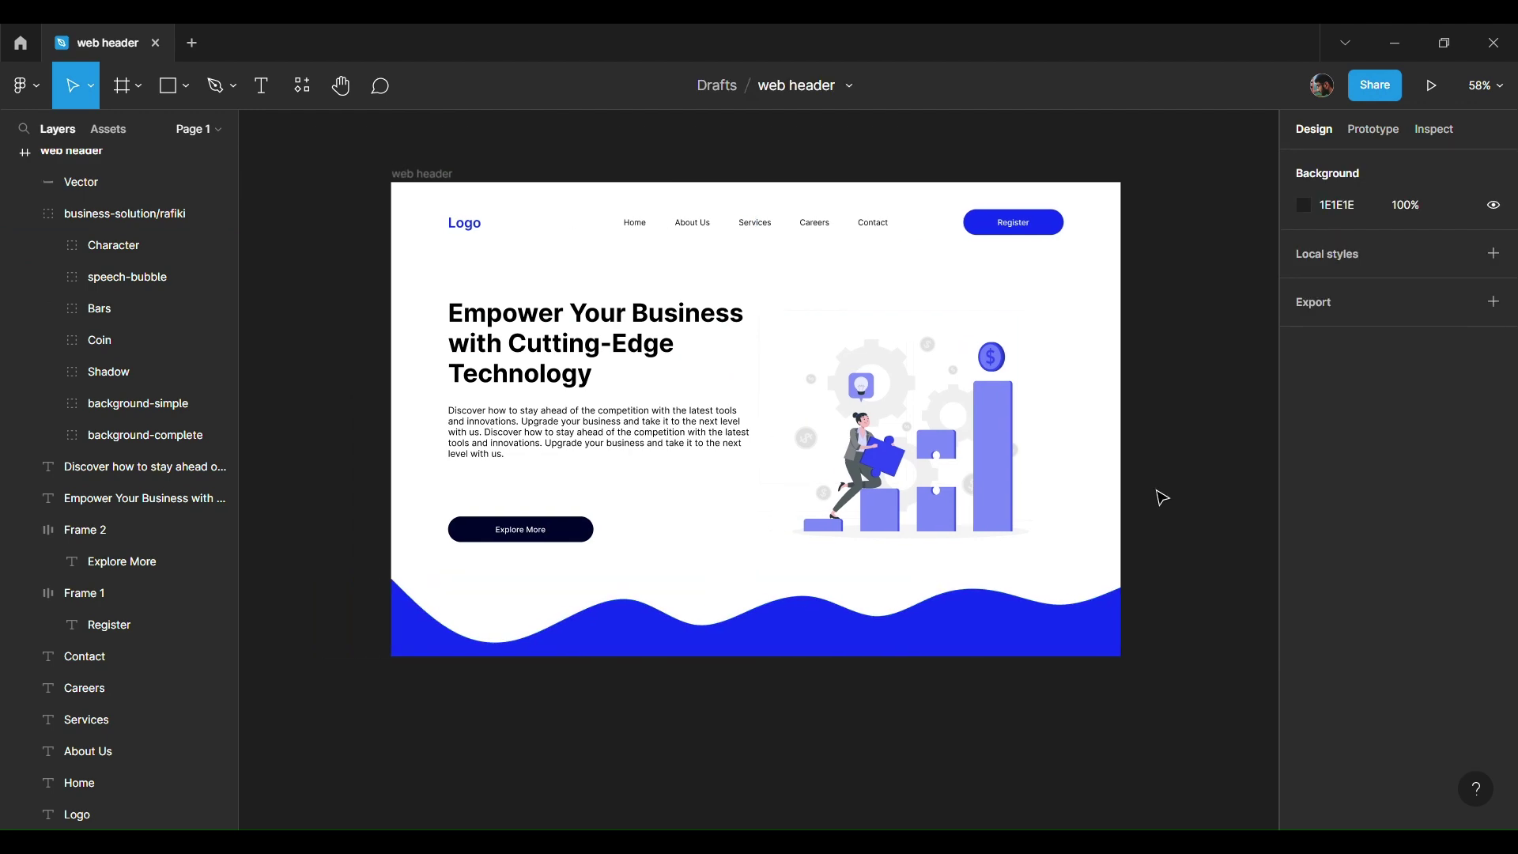
pyautogui.click(571, 538)
pyautogui.moveTo(569, 536); pyautogui.dragTo(570, 523)
pyautogui.click(678, 522)
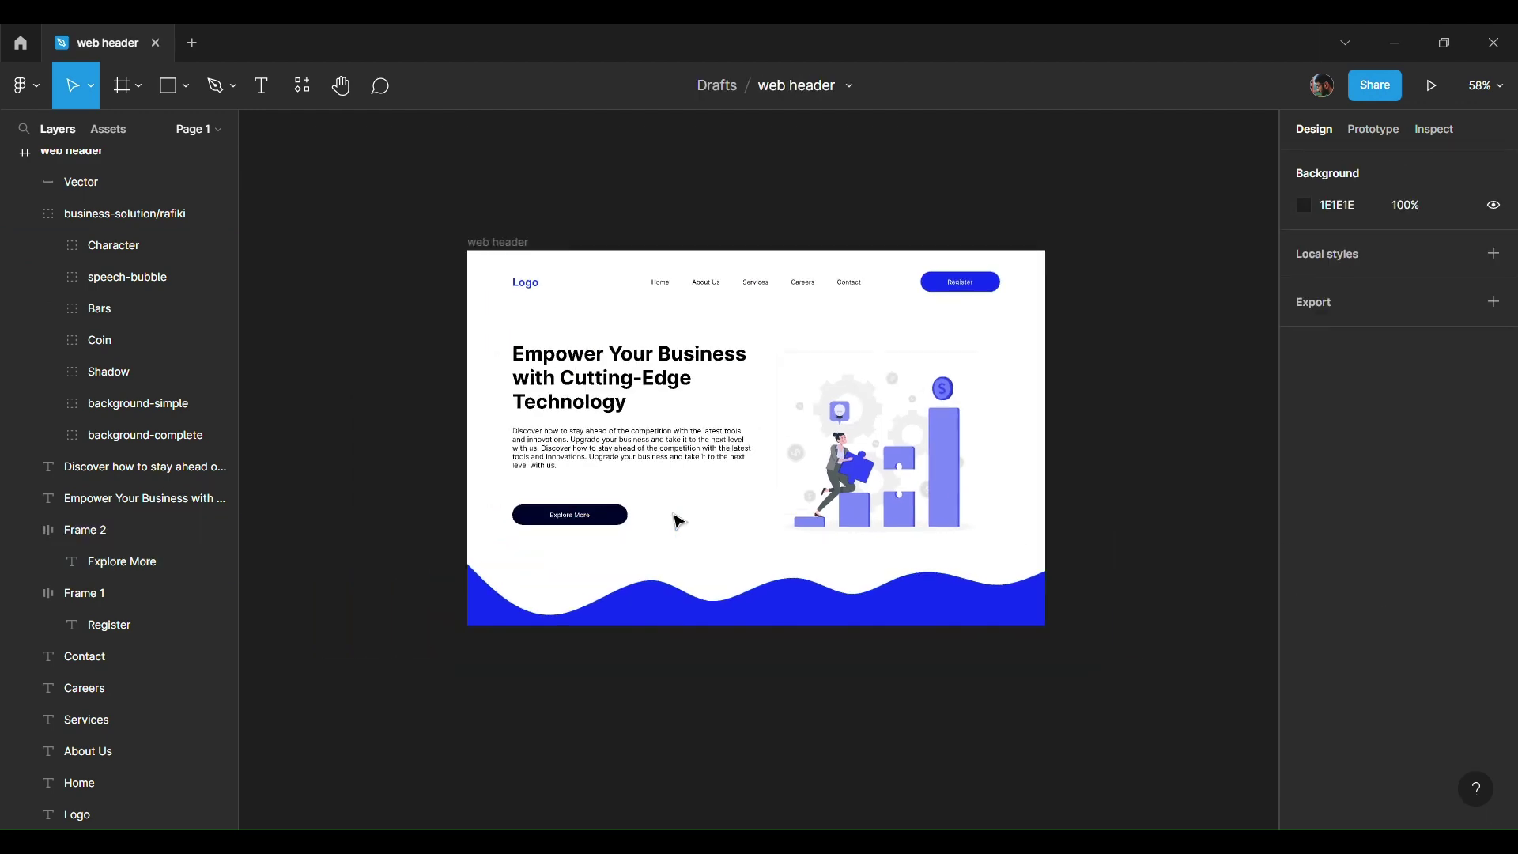